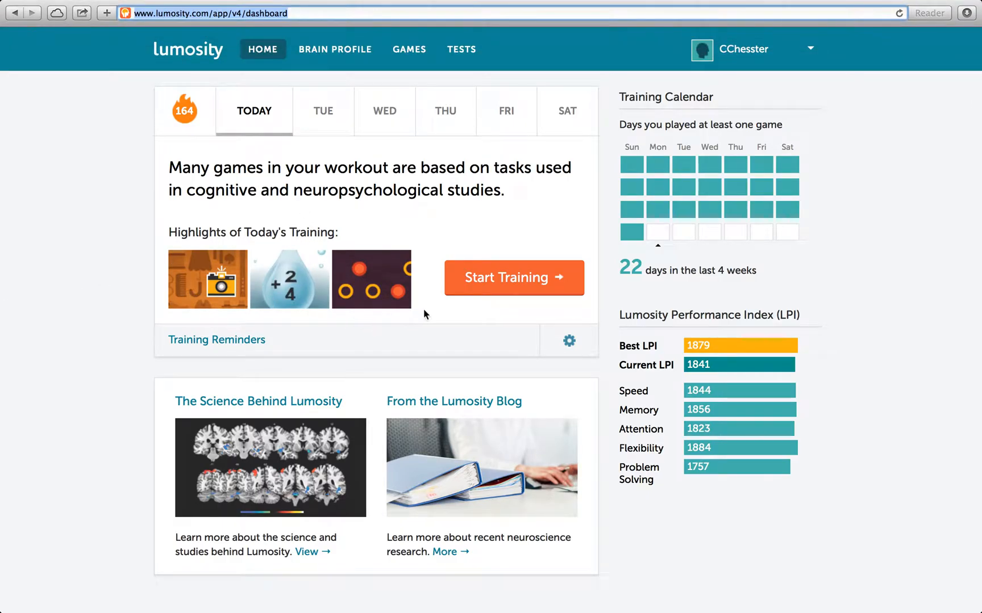
# Step: Start today's workout and check in as feeling Good with 7 hours of sleep
pyautogui.click(465, 288)
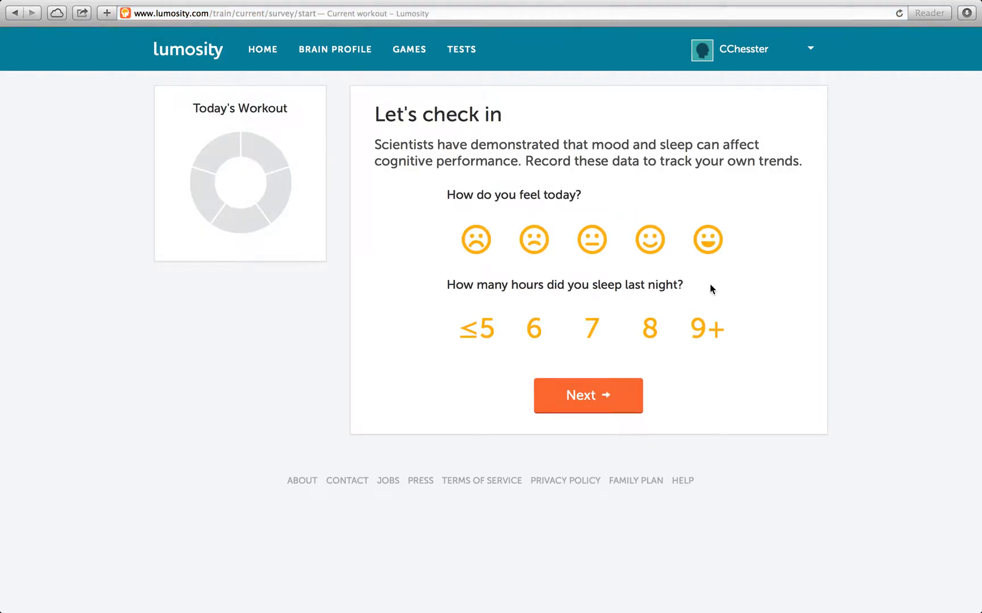
pyautogui.click(659, 259)
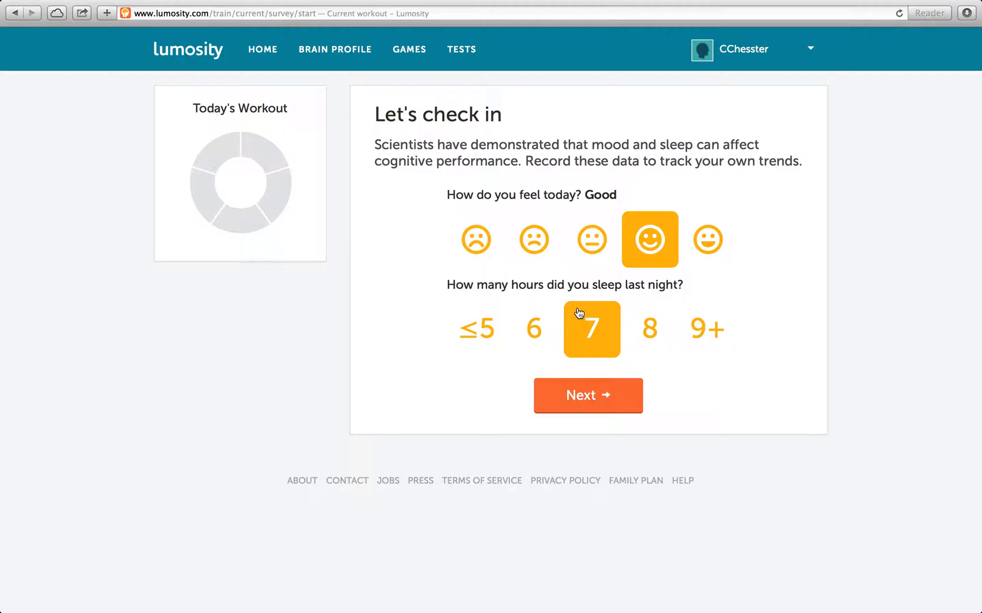
pyautogui.click(578, 313)
# Step: Submit the check-in, reach the Raindrops game and ask to change it
pyautogui.click(571, 395)
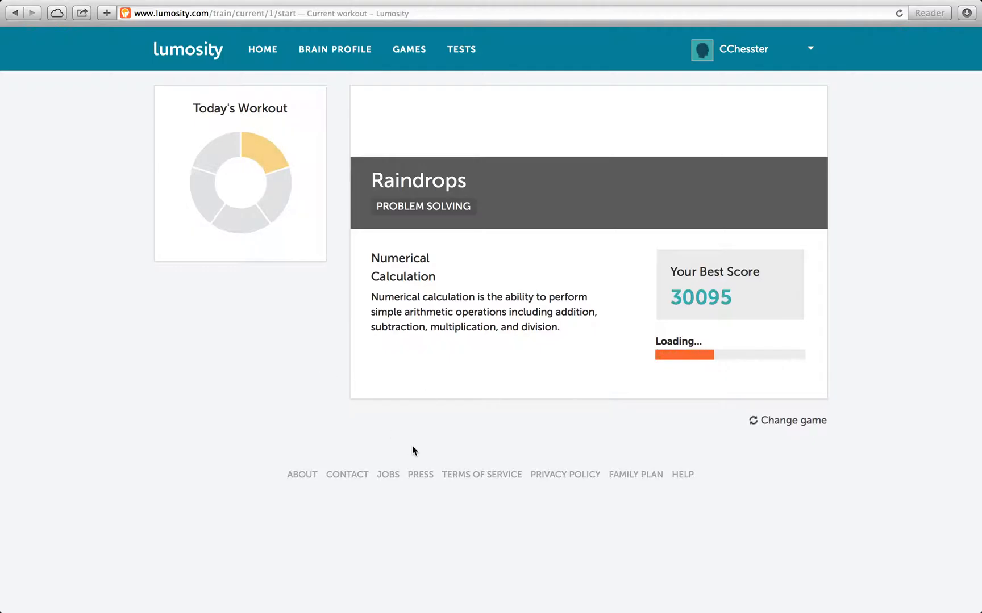
pyautogui.click(718, 350)
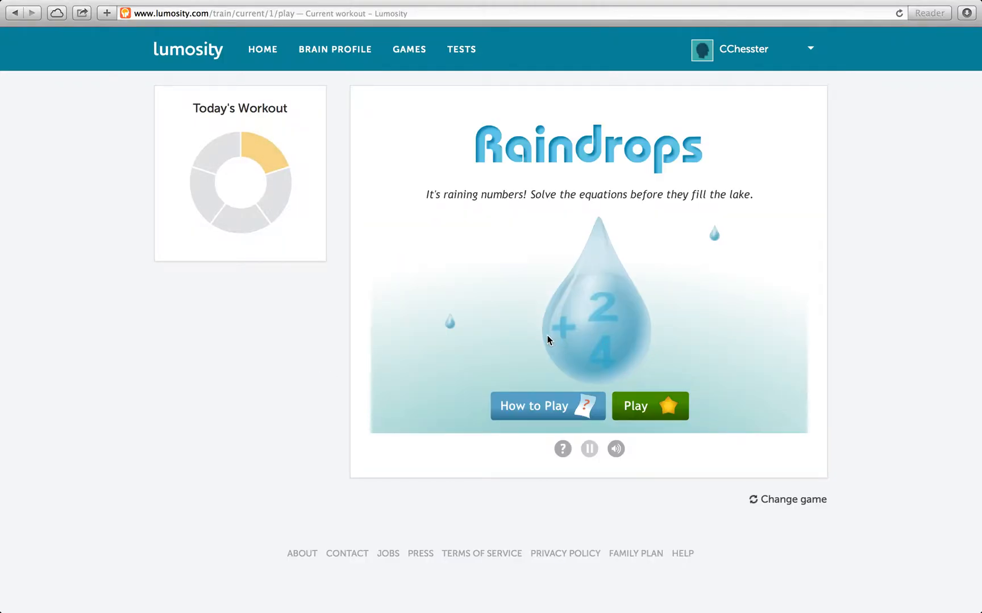
pyautogui.click(755, 500)
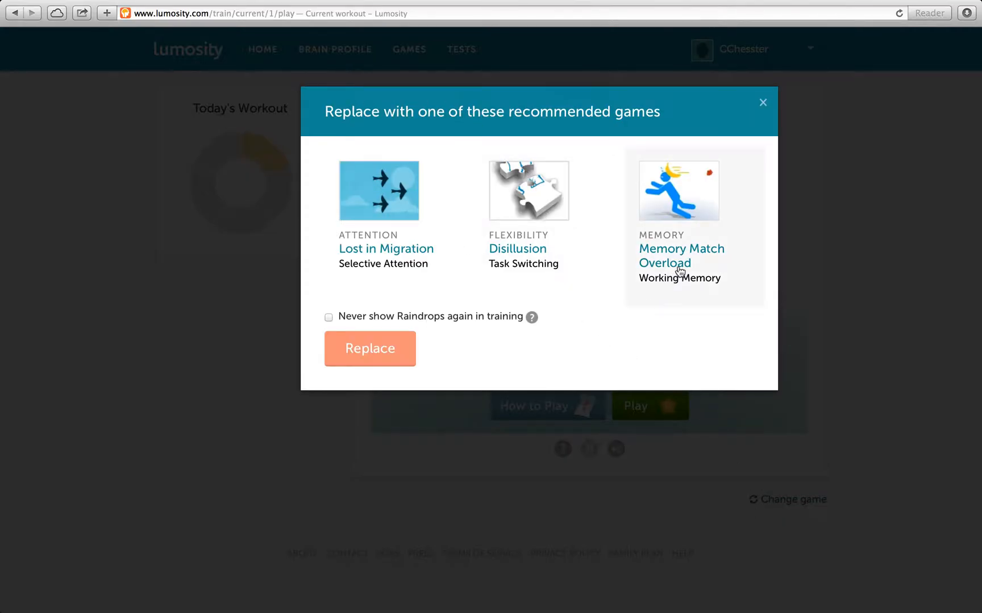
# Step: Replace Raindrops with Lost in Migration and continue to that game
pyautogui.click(678, 254)
pyautogui.click(389, 251)
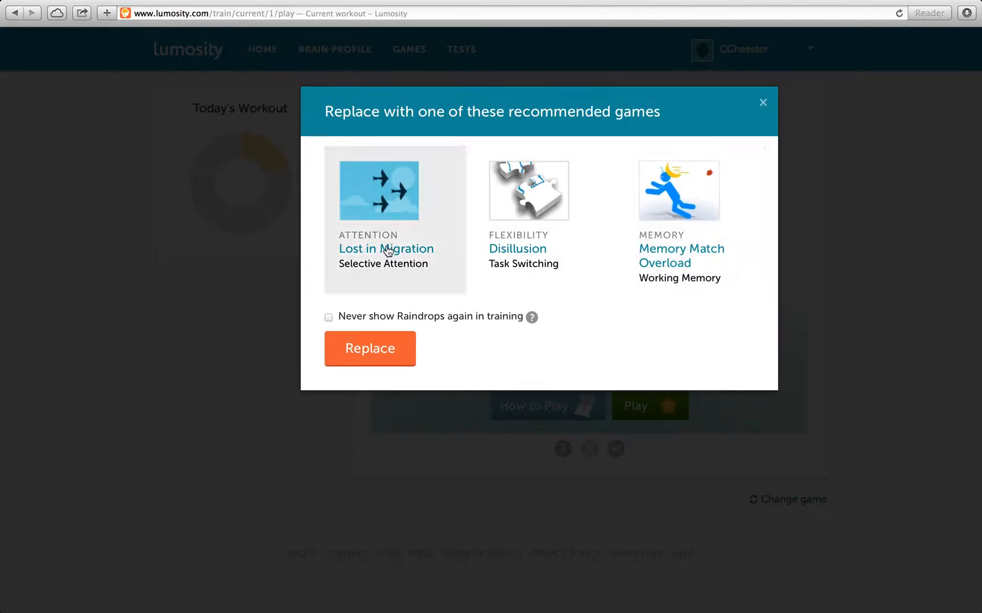
pyautogui.click(388, 347)
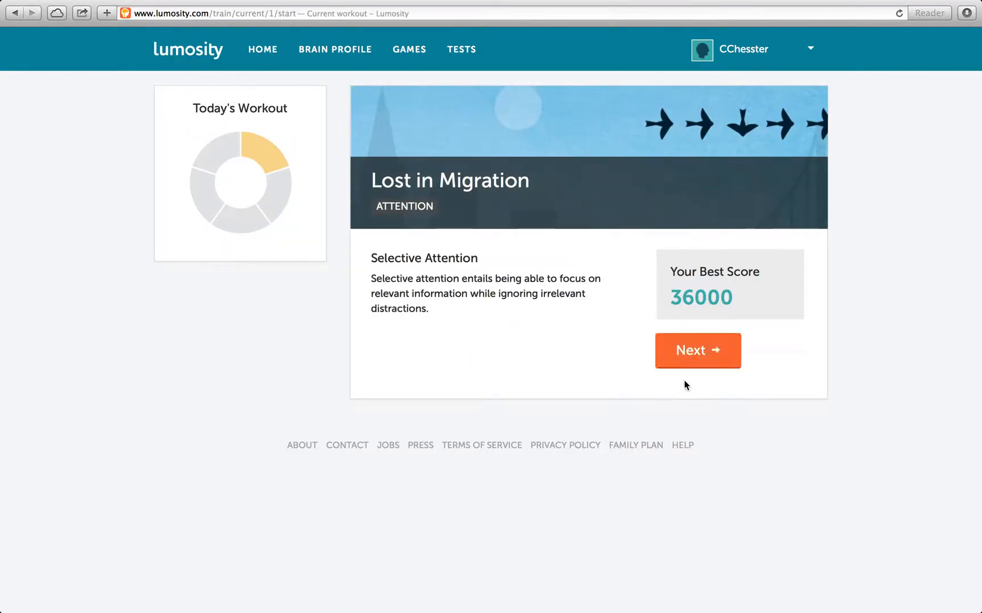
pyautogui.click(690, 350)
# Step: Play Lost in Migration, answering every flock's centre-bird direction with arrow keys until time runs out, 86 of 86 correct
pyautogui.click(588, 257)
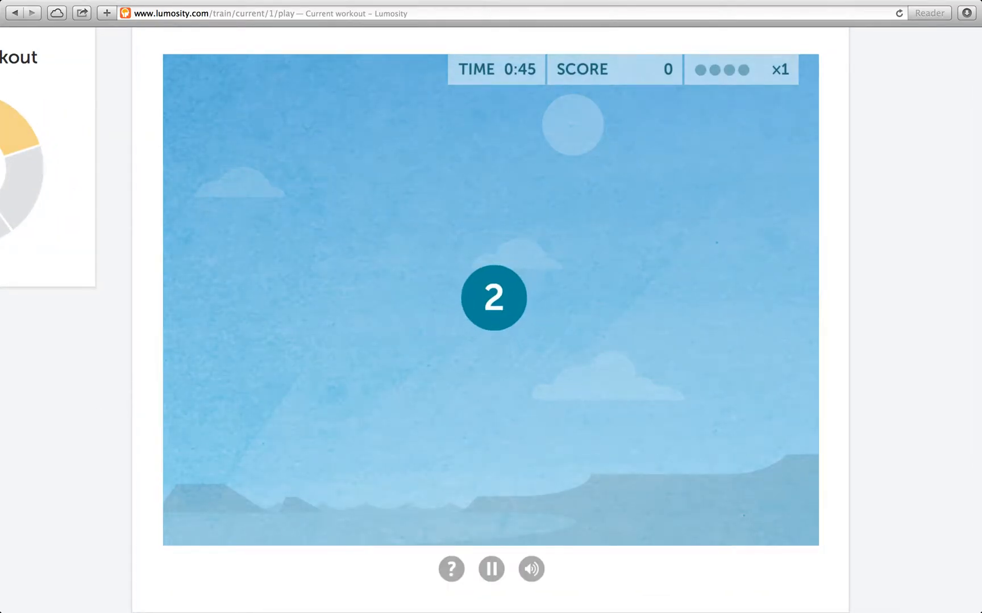
pyautogui.press('Right')
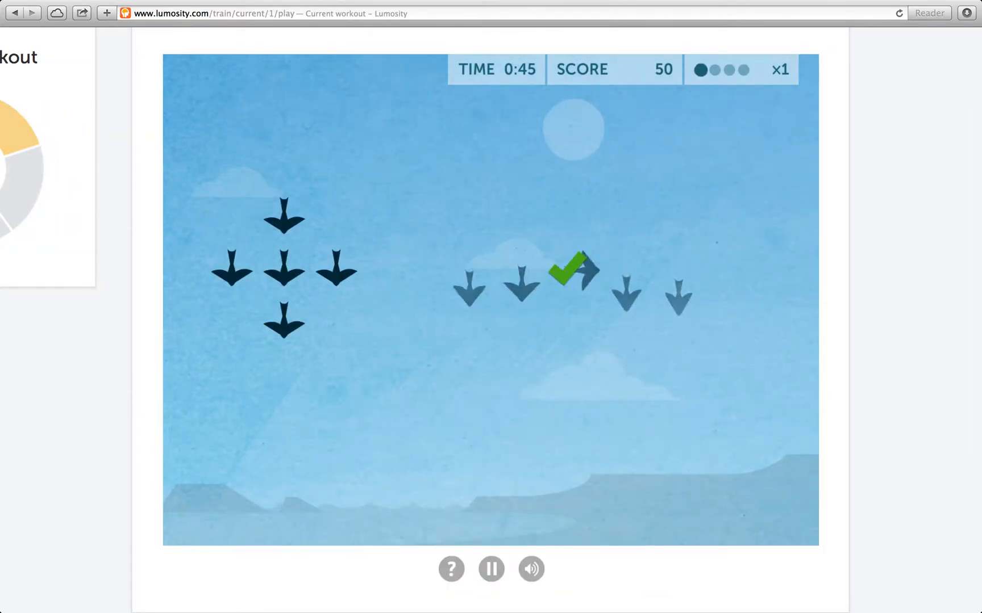
pyautogui.press('Right')
pyautogui.press('Left')
pyautogui.press('Up')
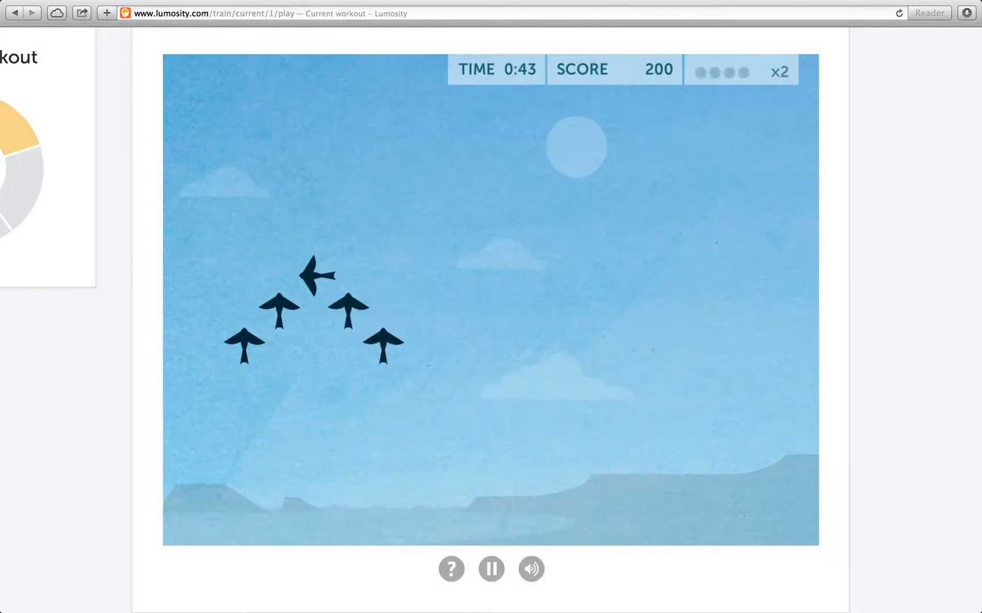
pyautogui.press('Up')
pyautogui.press('Right')
pyautogui.press('Right')
pyautogui.press('Down')
pyautogui.press('Up')
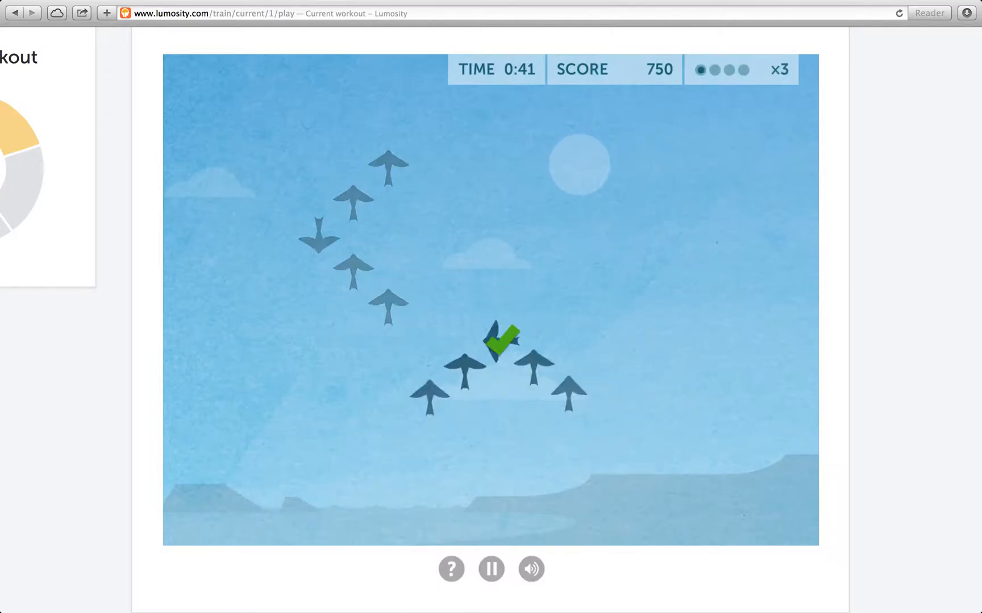
pyautogui.press('Down')
pyautogui.press('Up')
pyautogui.press('Left')
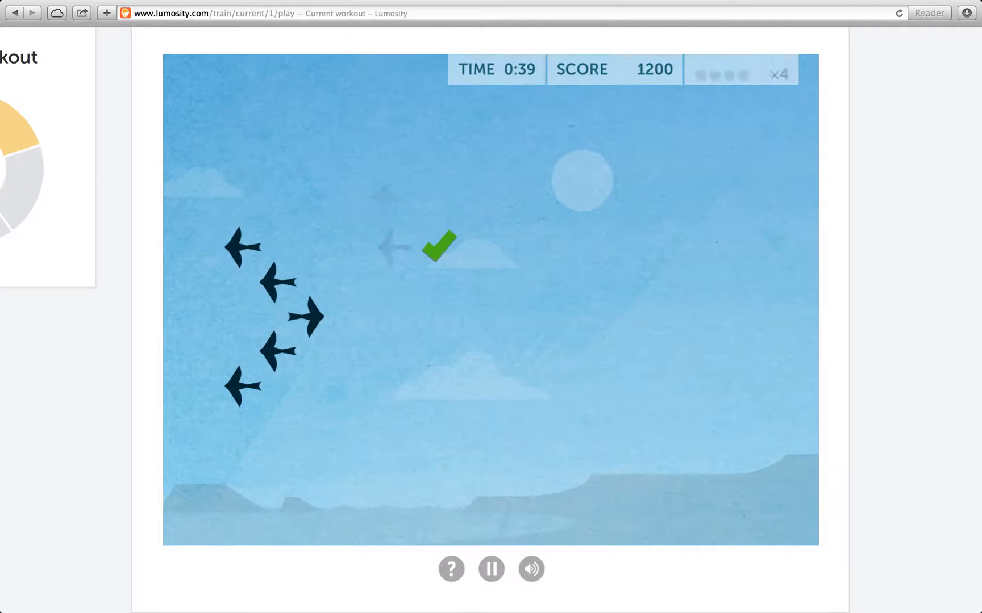
pyautogui.press('Right')
pyautogui.press('Up')
pyautogui.press('Left')
pyautogui.press('Left')
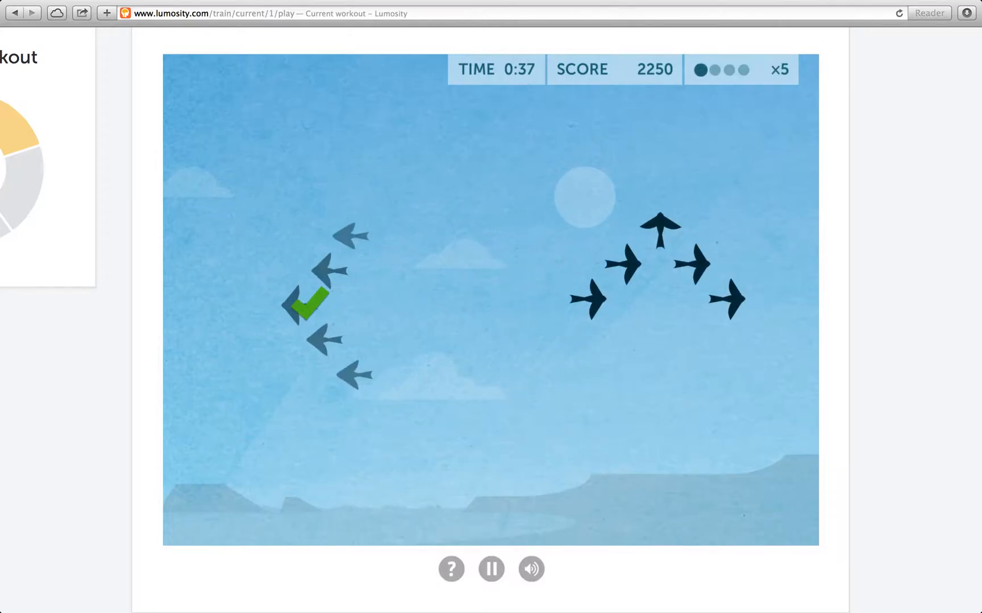
pyautogui.press('Right')
pyautogui.press('Down')
pyautogui.press('Down')
pyautogui.press('Up')
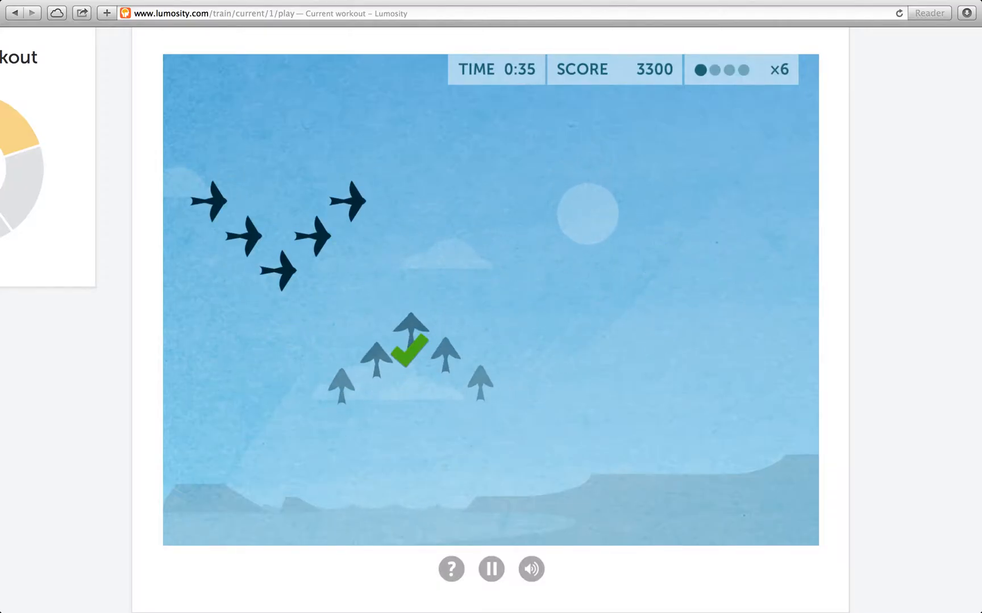
pyautogui.press('Right')
pyautogui.press('Up')
pyautogui.press('Left')
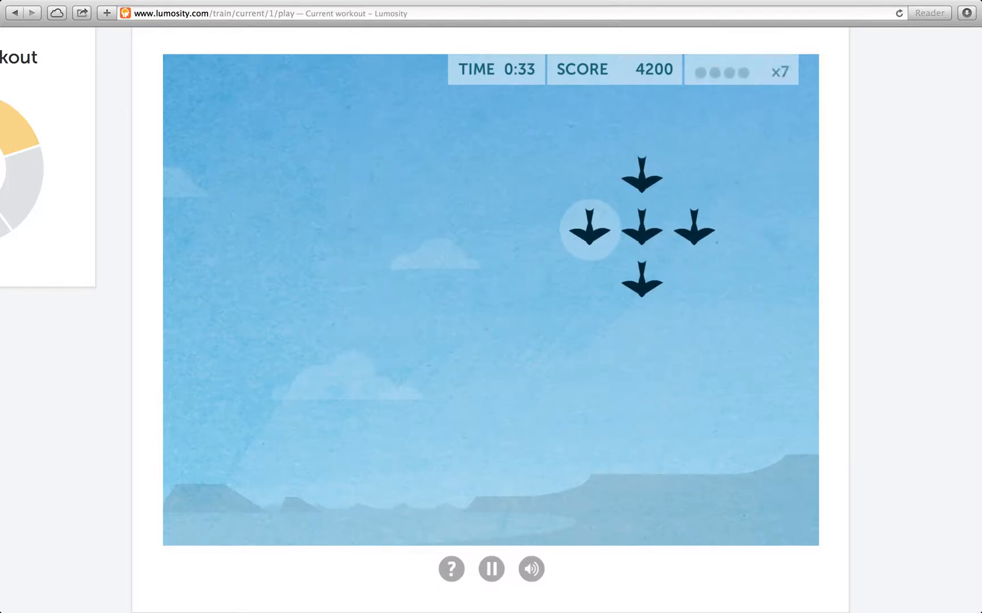
pyautogui.press('Down')
pyautogui.press('Left')
pyautogui.press('Left')
pyautogui.press('Up')
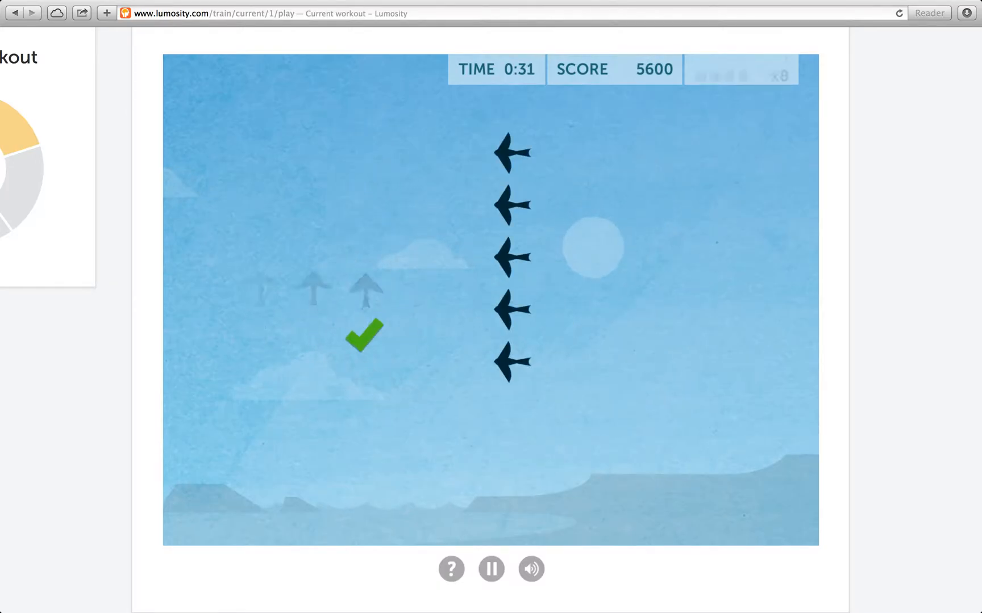
pyautogui.press('Left')
pyautogui.press('Up')
pyautogui.press('Right')
pyautogui.press('Down')
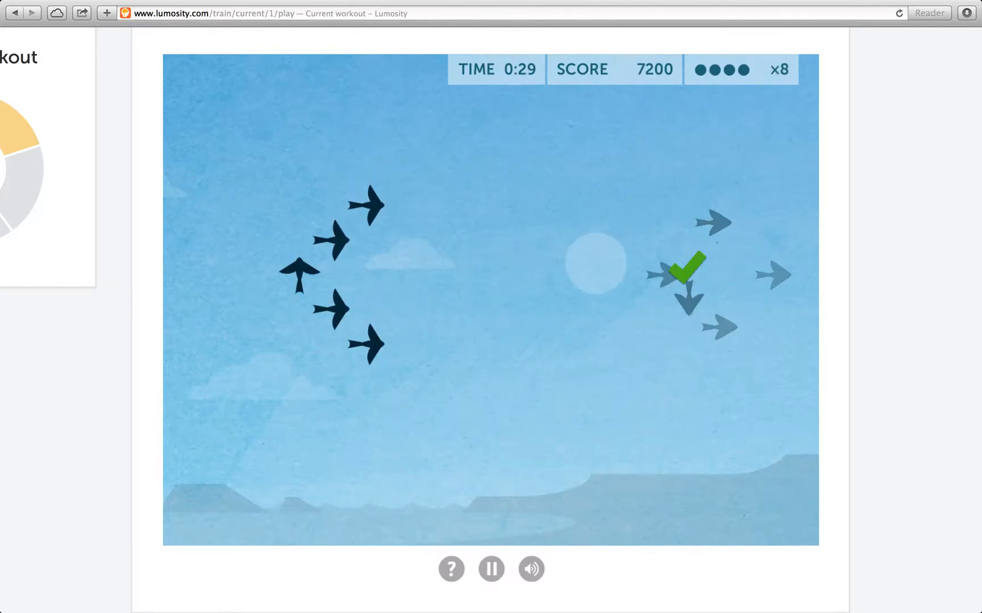
pyautogui.press('Up')
pyautogui.press('Down')
pyautogui.press('Up')
pyautogui.press('Right')
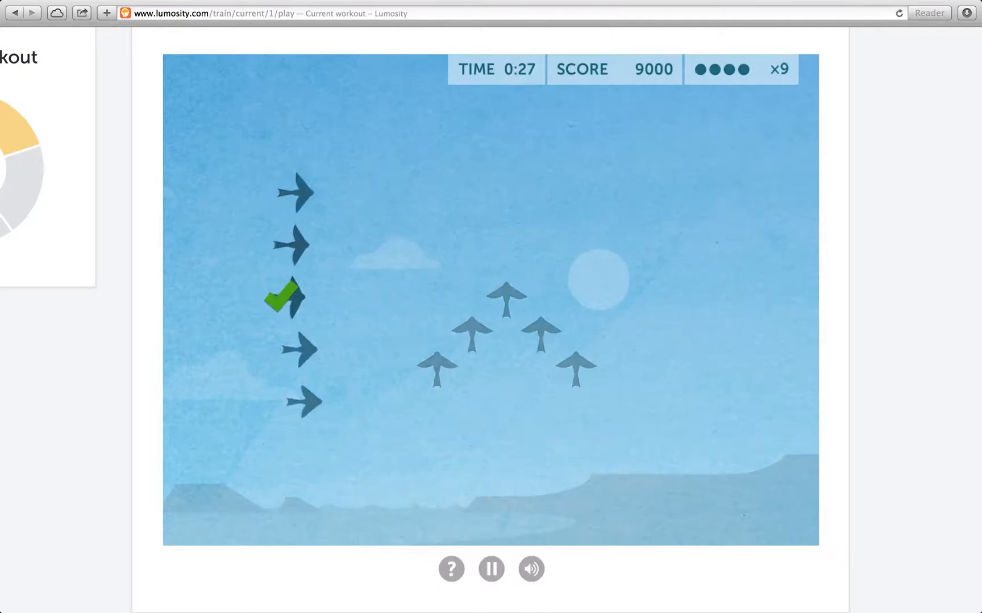
pyautogui.press('Up')
pyautogui.press('Up')
pyautogui.press('Up')
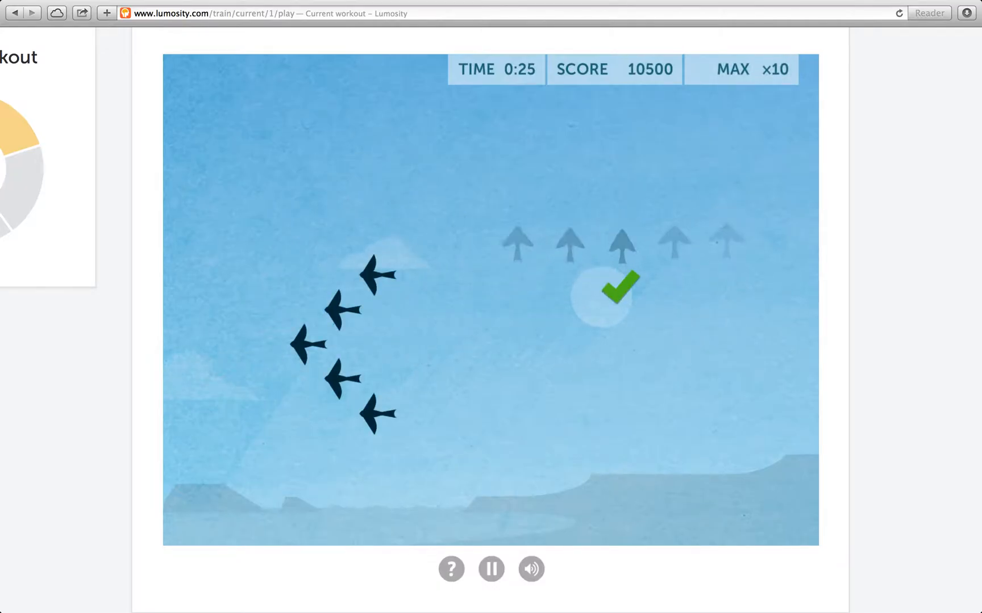
pyautogui.press('Left')
pyautogui.press('Up')
pyautogui.press('Down')
pyautogui.press('Left')
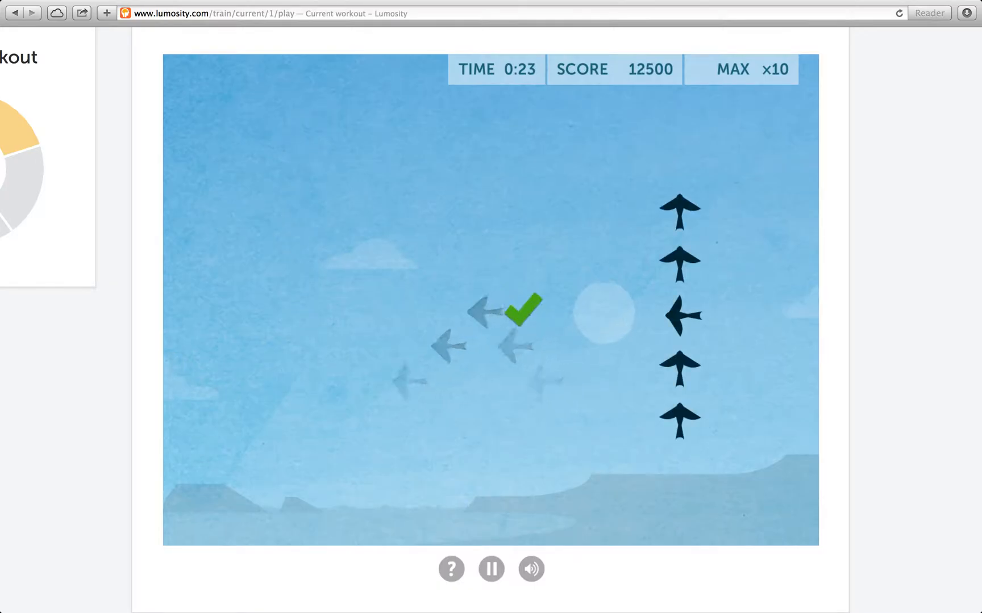
pyautogui.press('Left')
pyautogui.press('Left')
pyautogui.press('Down')
pyautogui.press('Left')
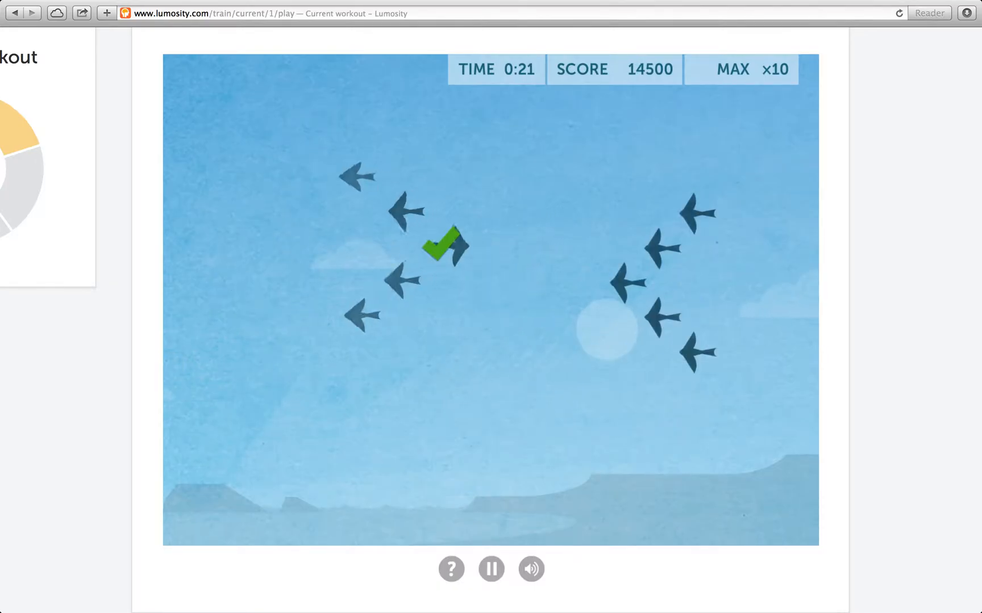
pyautogui.press('Left')
pyautogui.press('Right')
pyautogui.press('Left')
pyautogui.press('Left')
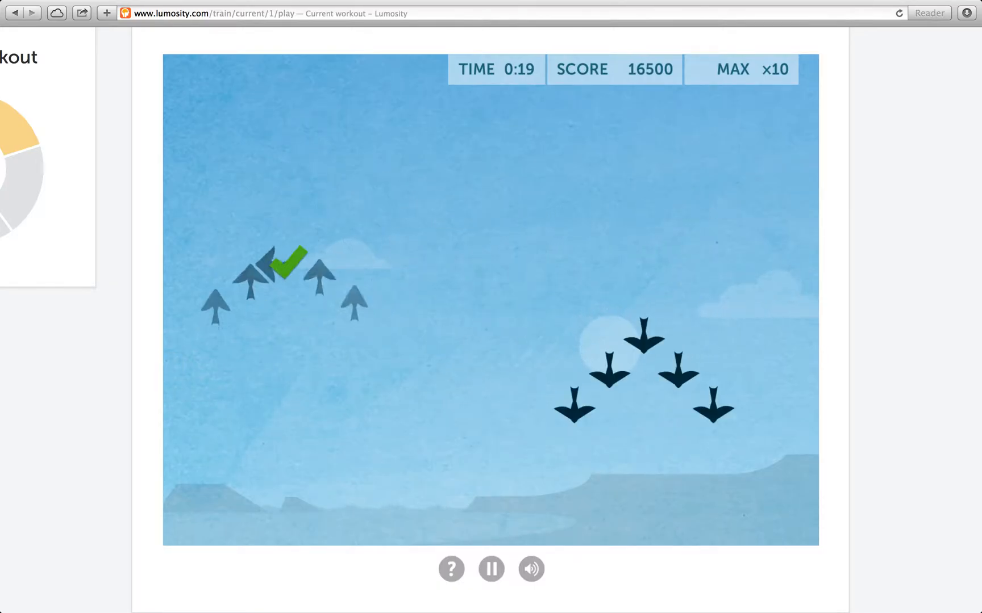
pyautogui.press('Down')
pyautogui.press('Down')
pyautogui.press('Up')
pyautogui.press('Up')
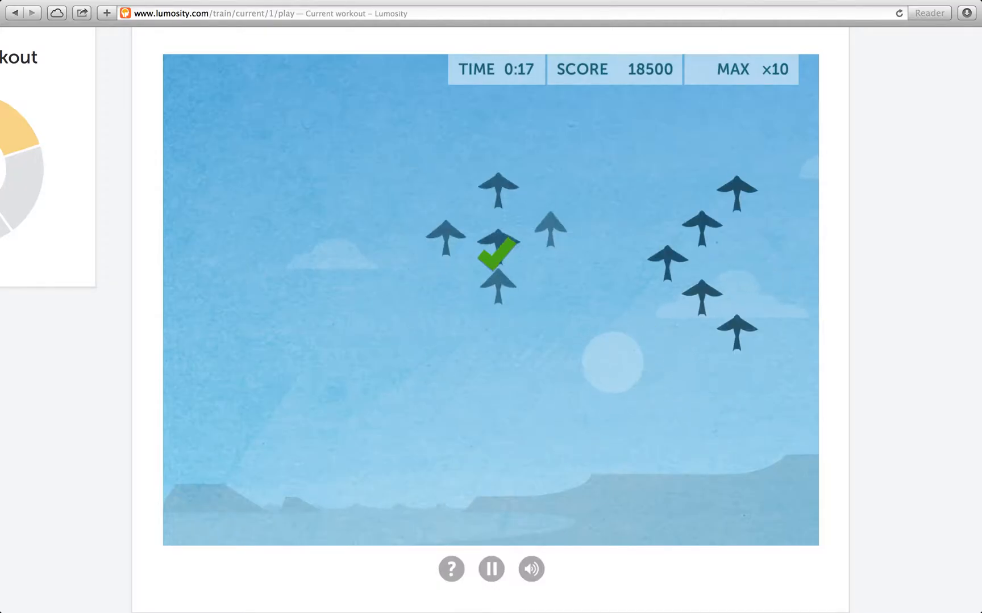
pyautogui.press('Right')
pyautogui.press('Left')
pyautogui.press('Left')
pyautogui.press('Left')
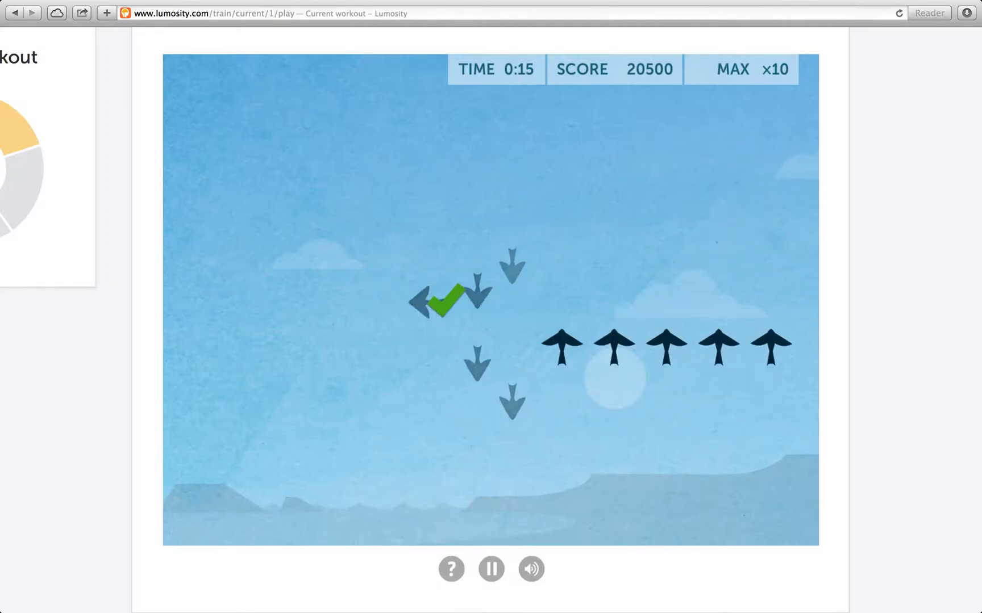
pyautogui.press('Up')
pyautogui.press('Right')
pyautogui.press('Left')
pyautogui.press('Right')
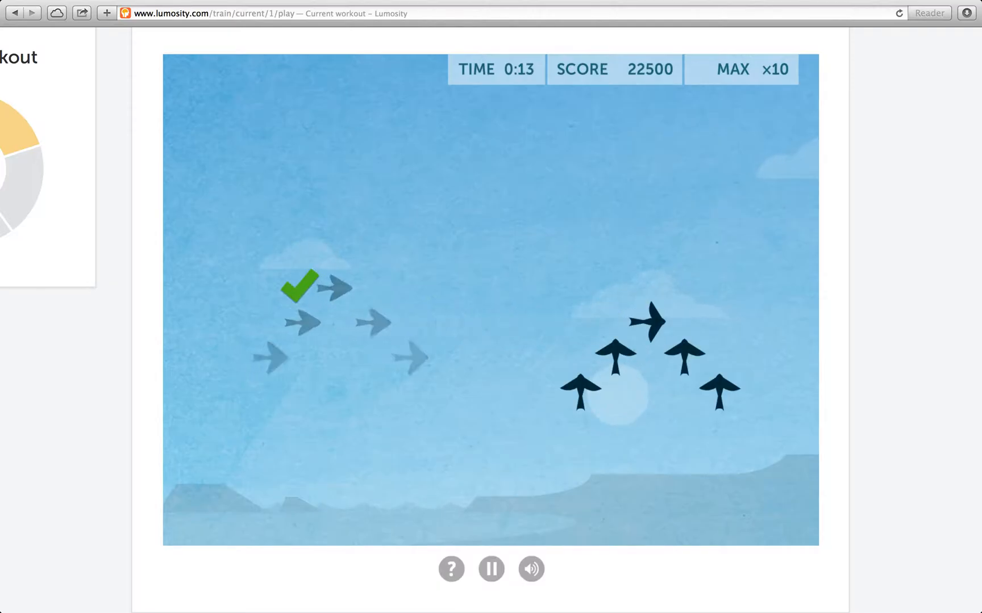
pyautogui.press('Right')
pyautogui.press('Right')
pyautogui.press('Left')
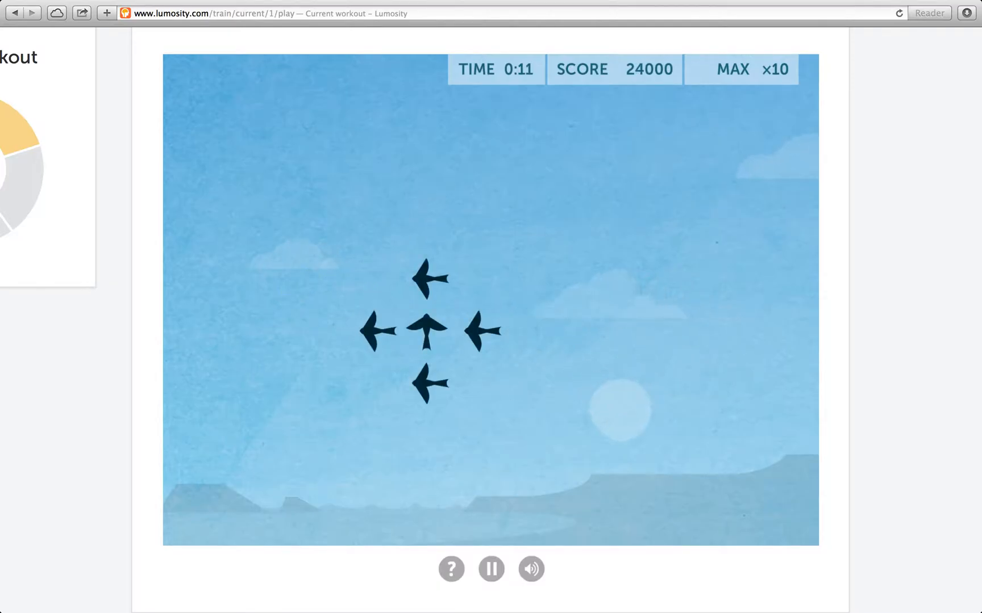
pyautogui.press('Up')
pyautogui.press('Up')
pyautogui.press('Left')
pyautogui.press('Up')
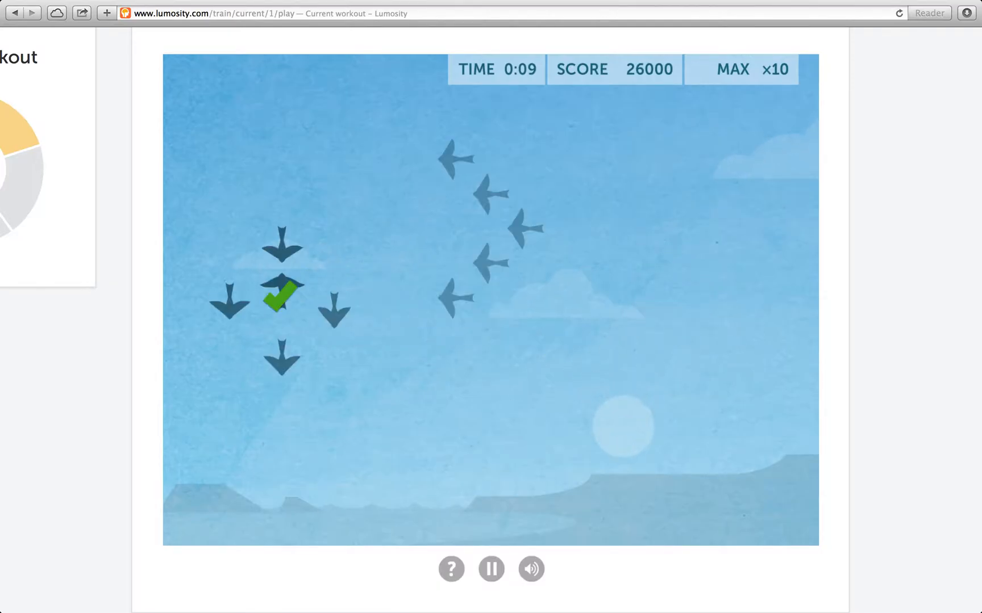
pyautogui.press('Left')
pyautogui.press('Left')
pyautogui.press('Up')
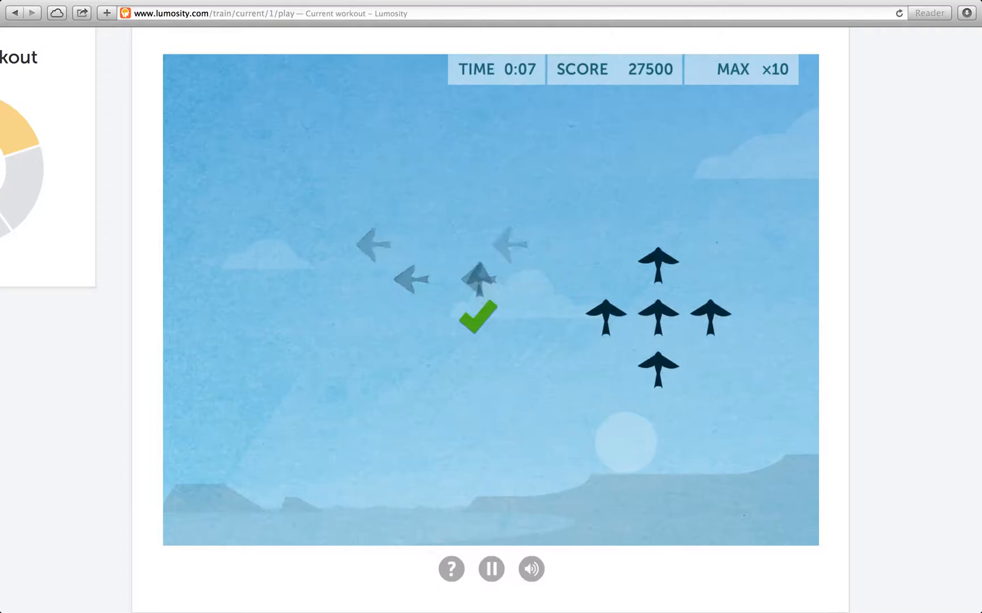
pyautogui.press('Up')
pyautogui.press('Left')
pyautogui.press('Down')
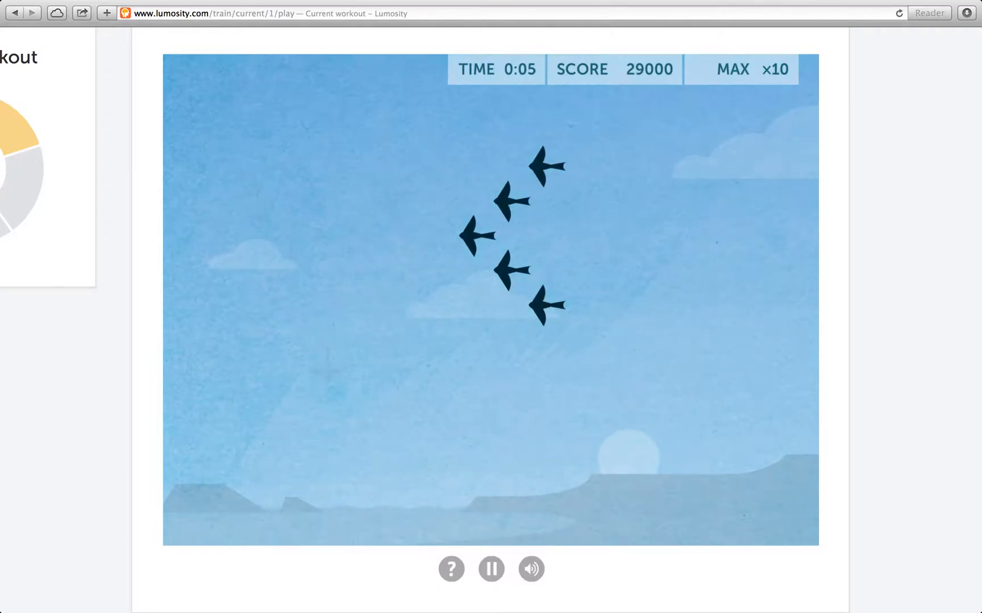
pyautogui.press('Left')
pyautogui.press('Left')
pyautogui.press('Down')
pyautogui.press('Left')
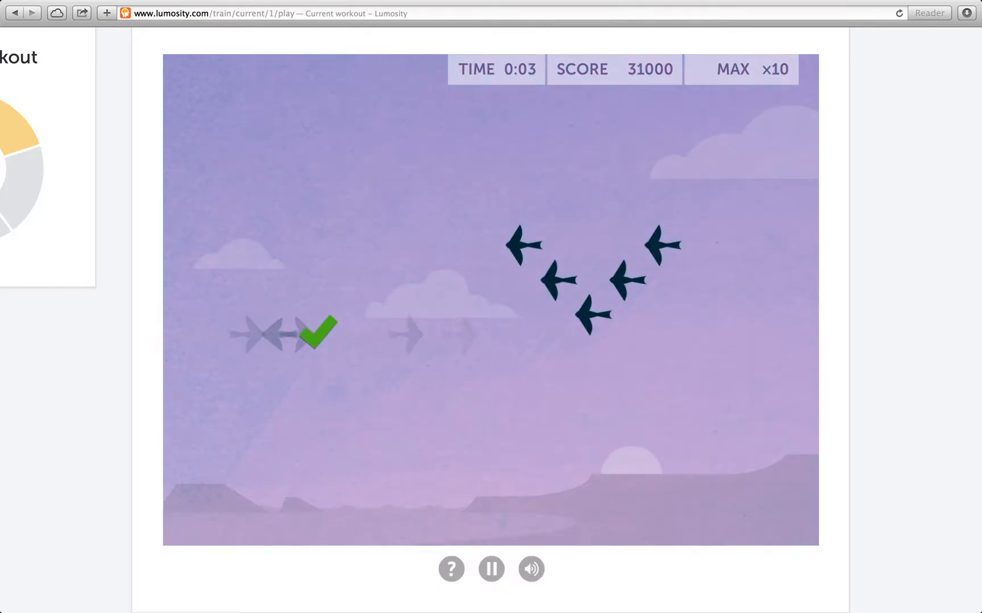
pyautogui.press('Left')
pyautogui.press('Down')
pyautogui.press('Left')
pyautogui.press('Up')
pyautogui.press('Up')
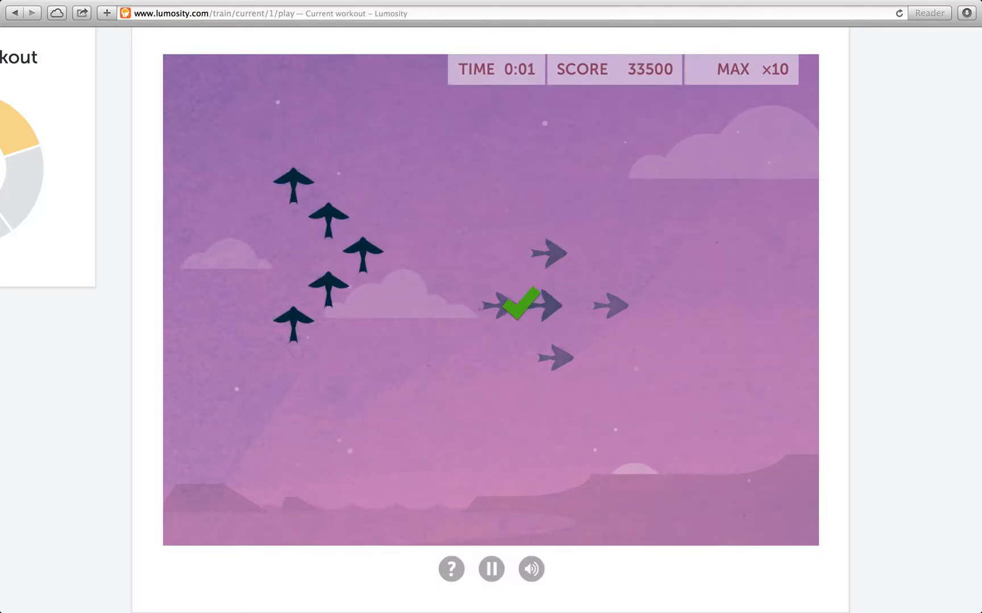
pyautogui.press('Right')
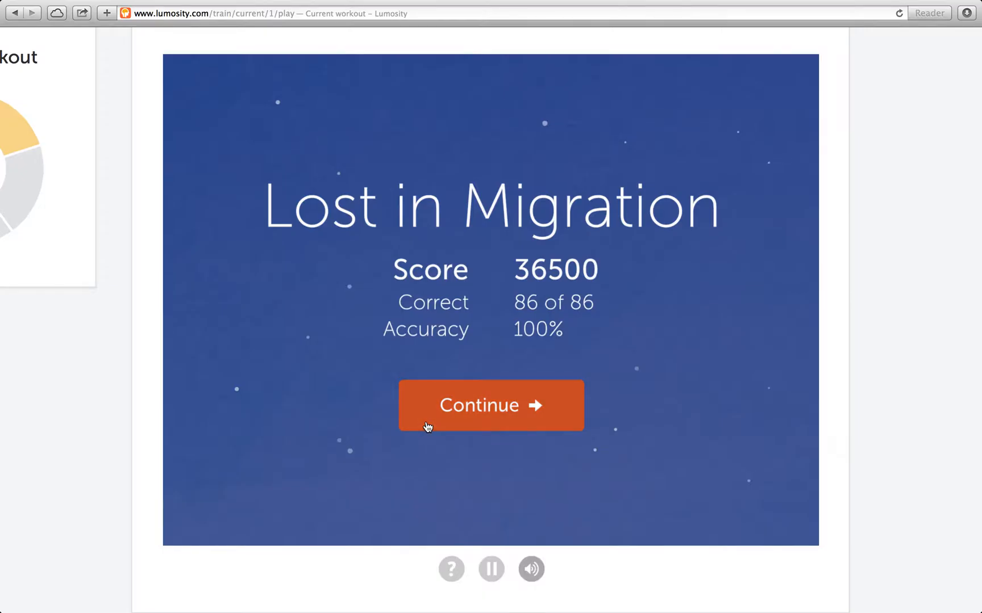
# Step: Continue past the 36,500-point results and personal-best page to the next recommended game
pyautogui.click(427, 426)
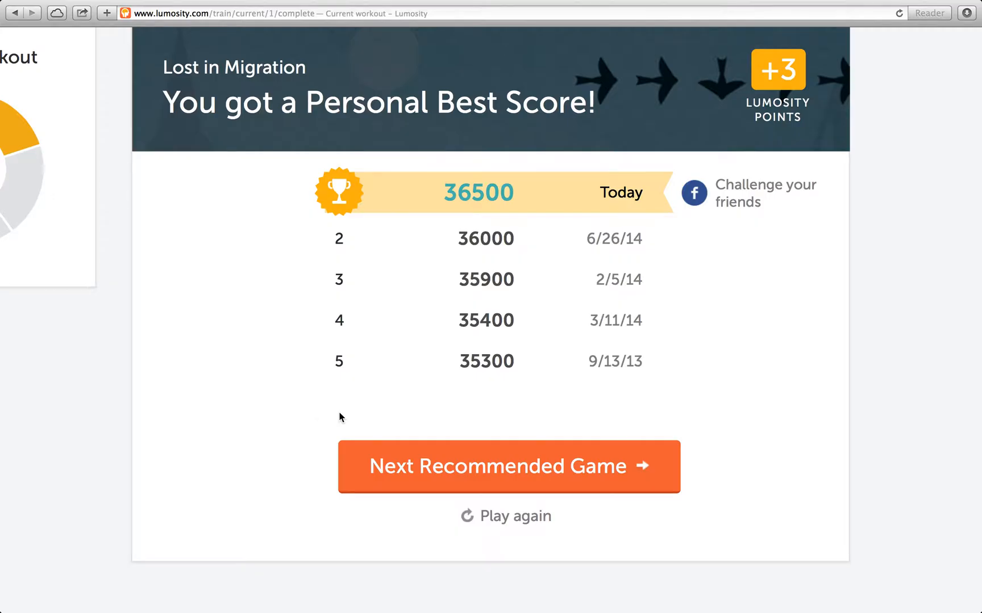
pyautogui.click(461, 476)
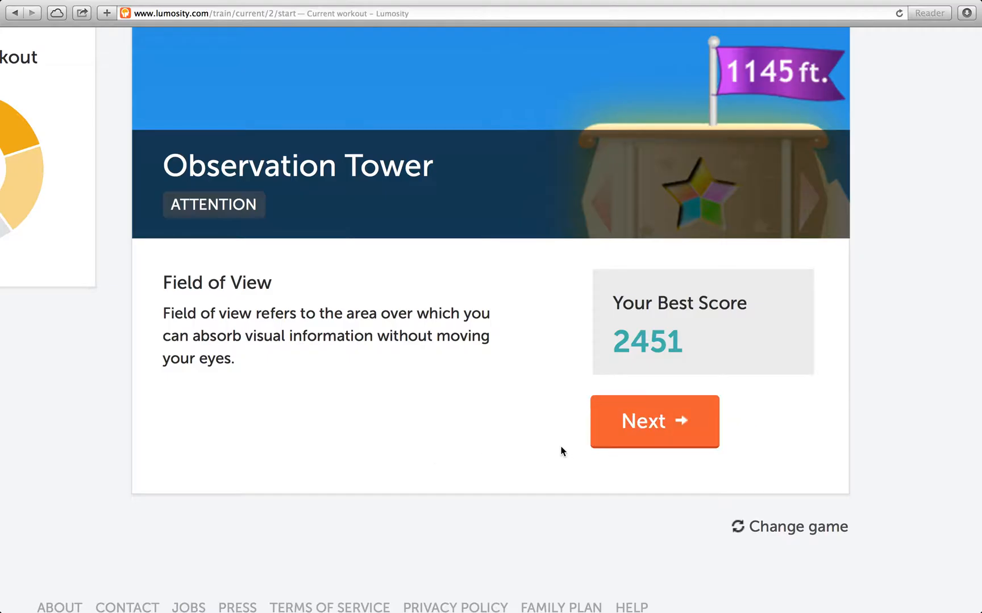
# Step: Start Observation Tower and work through its instructions and practice taps, then restart the real game
pyautogui.click(671, 432)
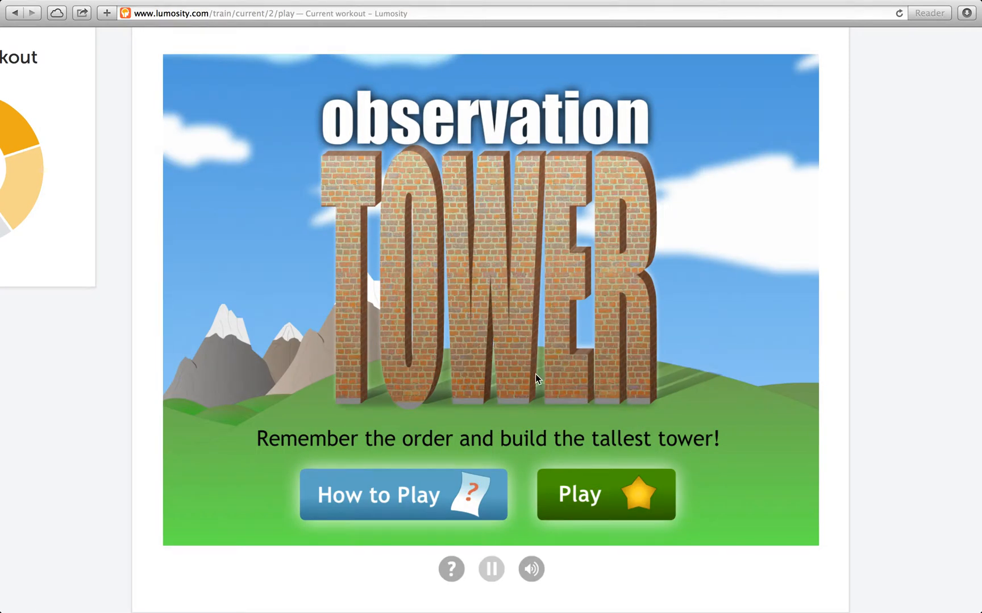
pyautogui.click(555, 500)
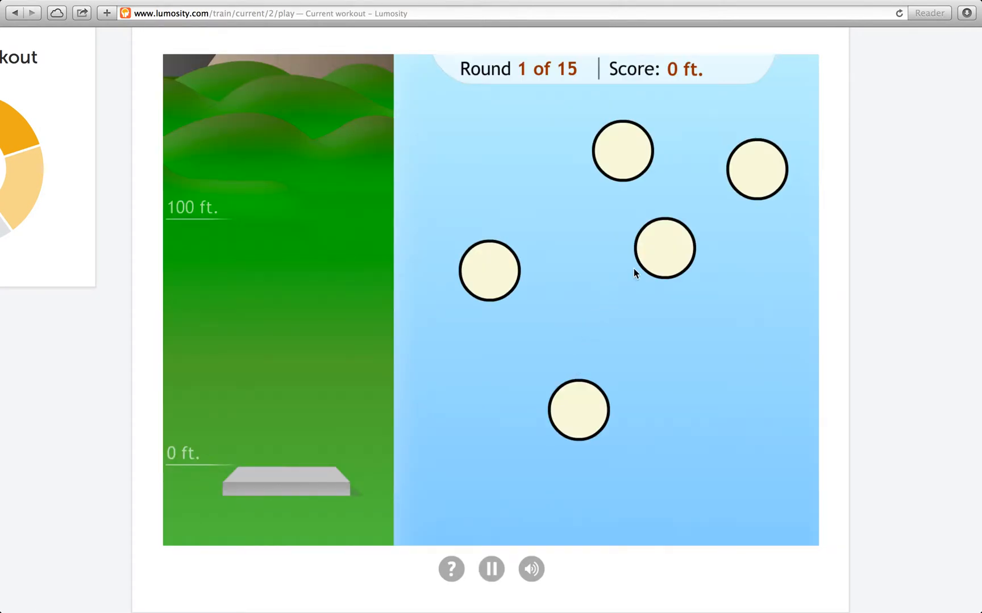
pyautogui.click(660, 253)
pyautogui.click(579, 411)
pyautogui.click(495, 276)
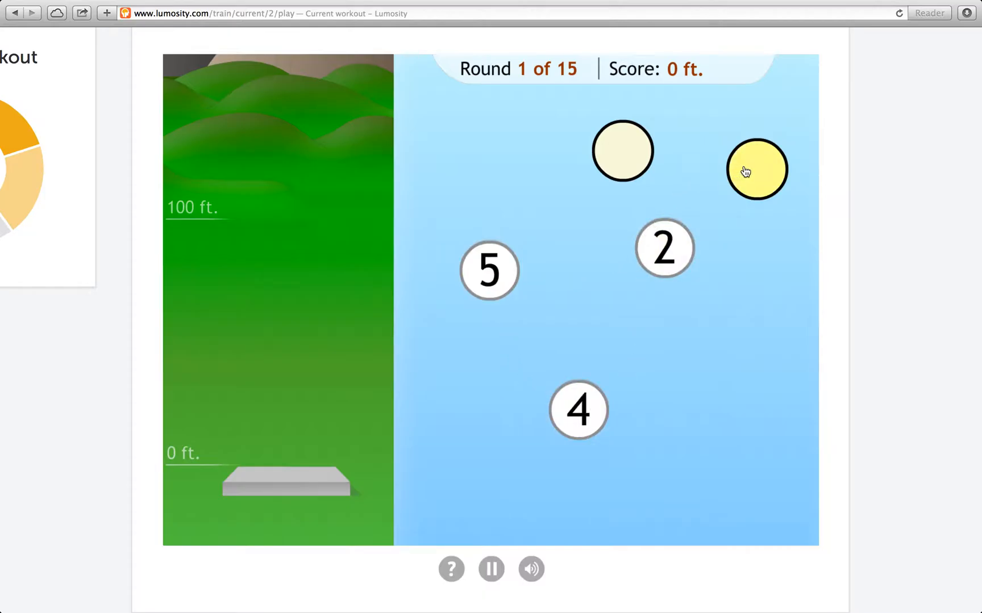
pyautogui.click(756, 169)
pyautogui.click(450, 569)
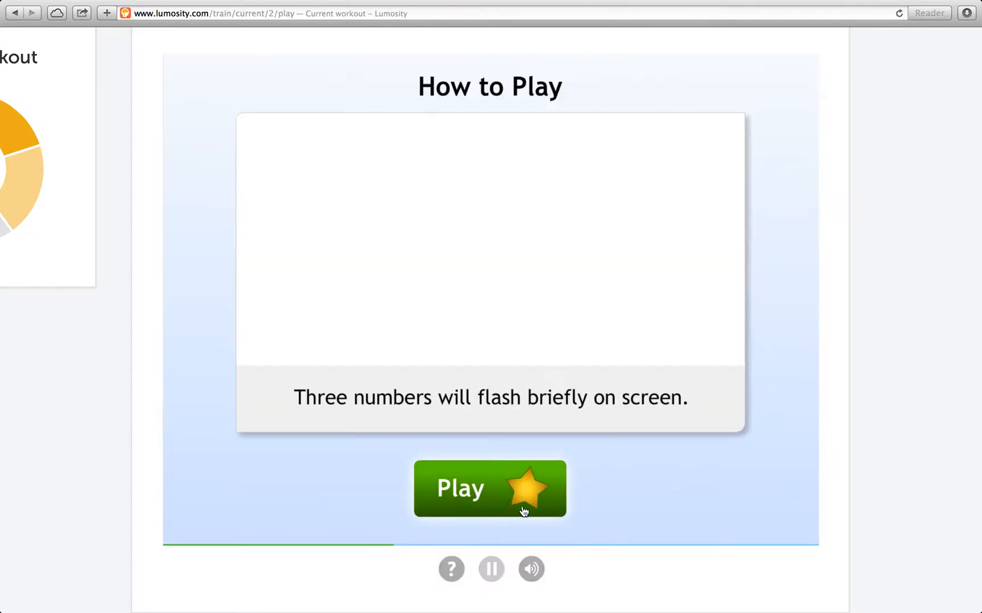
pyautogui.click(524, 510)
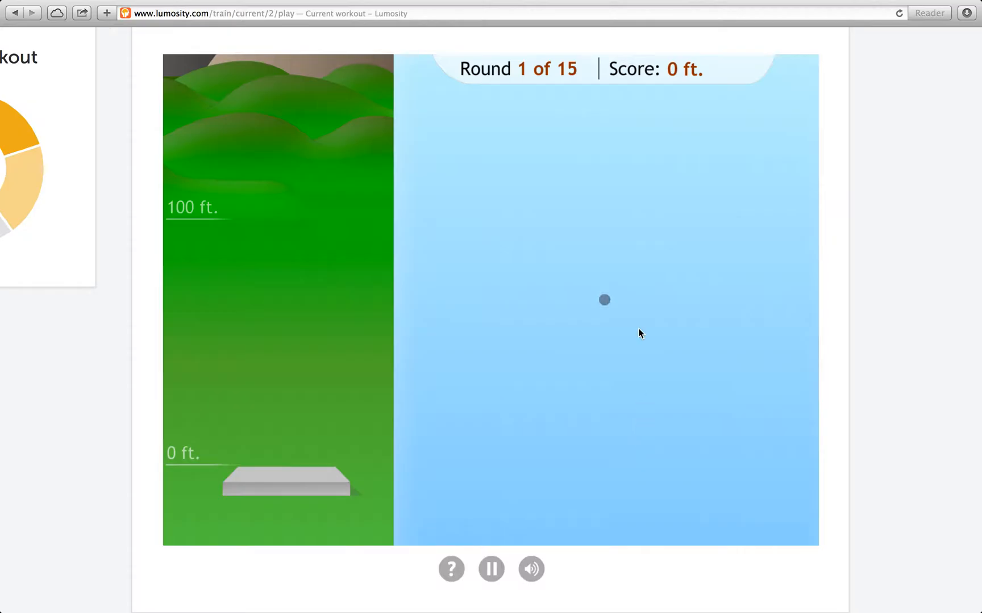
pyautogui.click(544, 159)
pyautogui.click(461, 416)
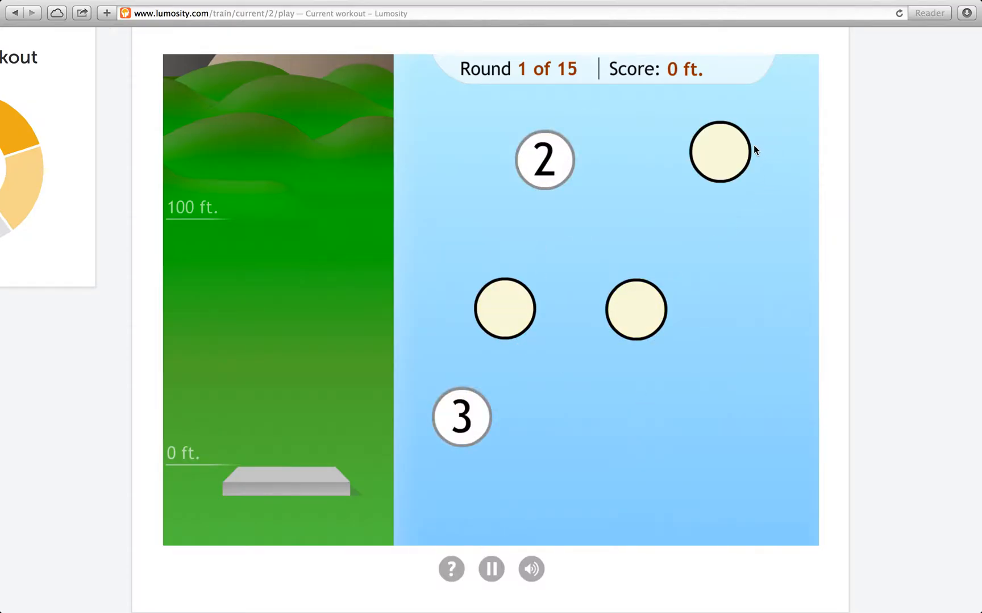
pyautogui.click(721, 152)
pyautogui.click(451, 569)
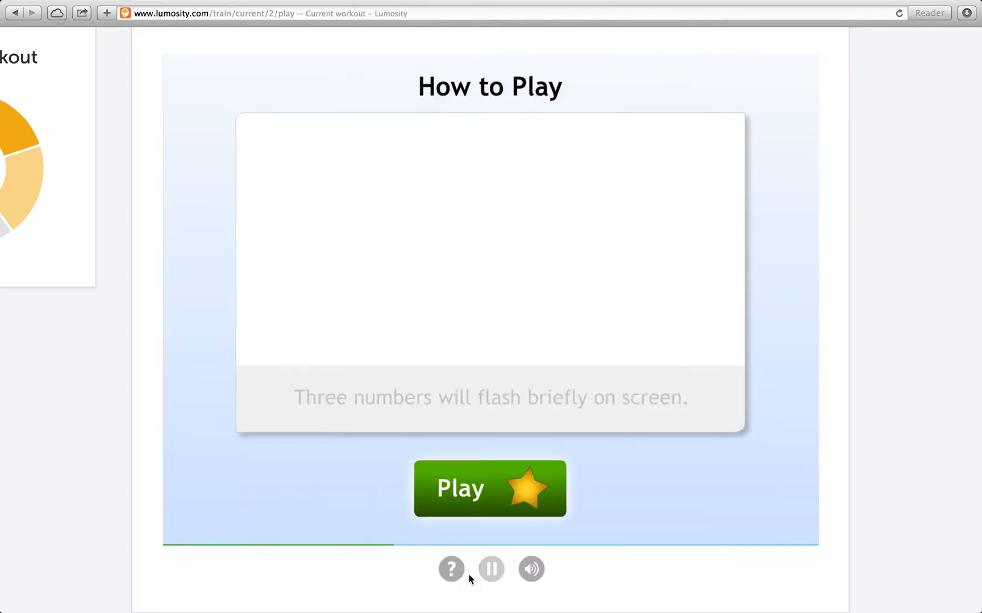
pyautogui.click(491, 492)
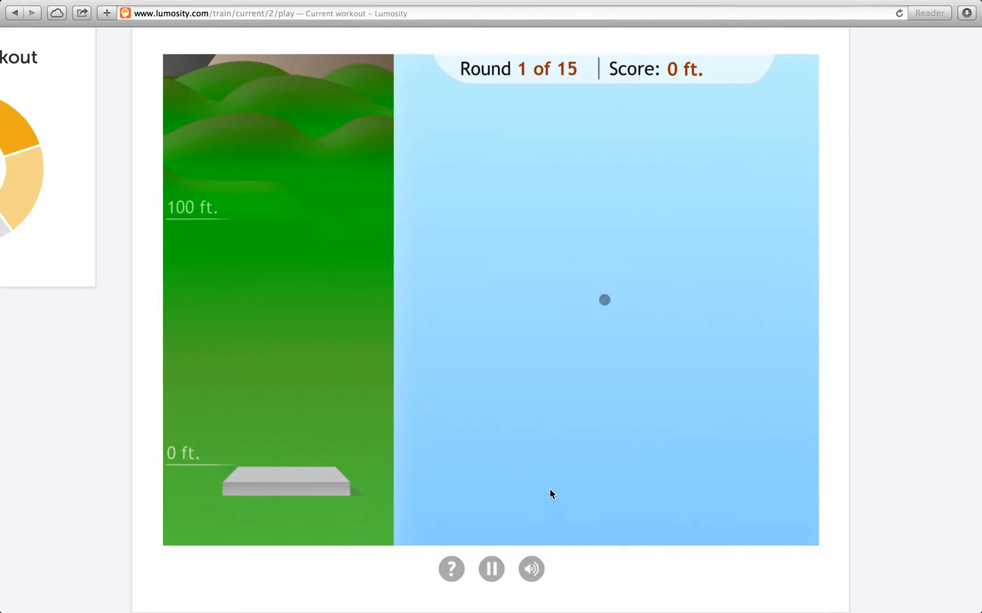
# Step: Clear rounds 1 and 2 by tapping the circles in their remembered number order
pyautogui.click(582, 326)
pyautogui.click(732, 189)
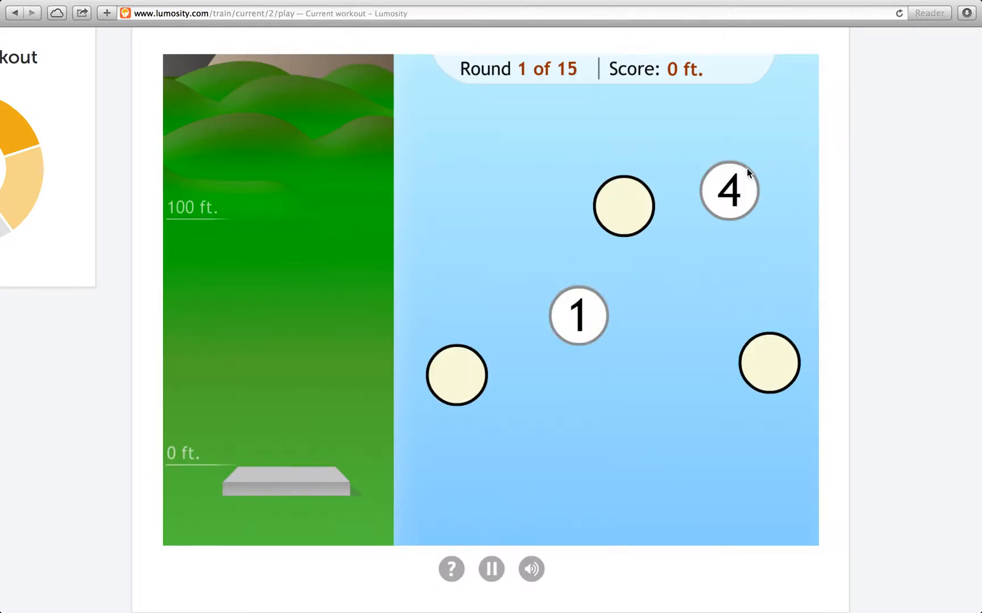
pyautogui.click(624, 206)
pyautogui.click(772, 358)
pyautogui.click(456, 374)
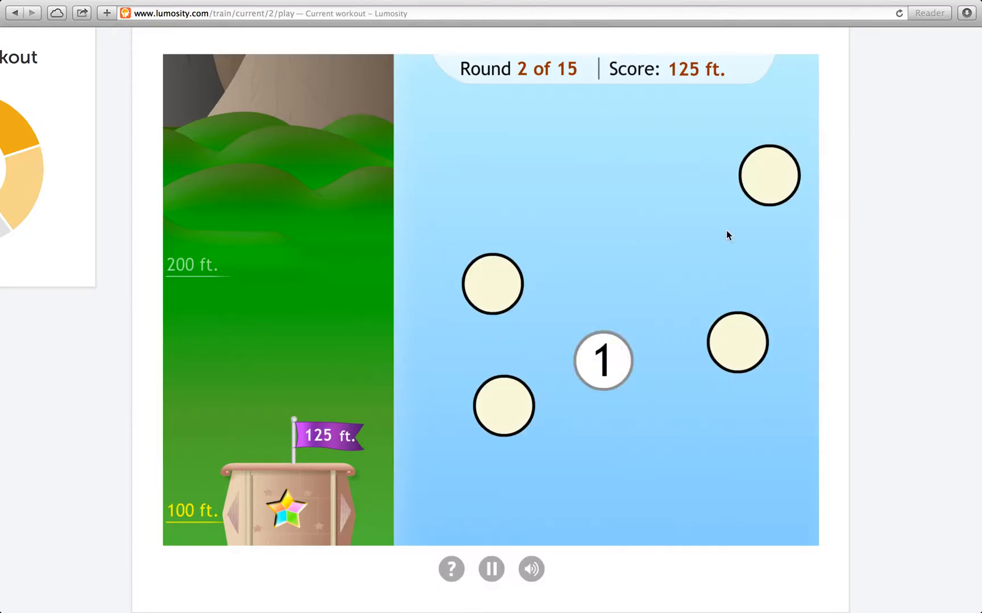
pyautogui.click(767, 179)
pyautogui.click(739, 344)
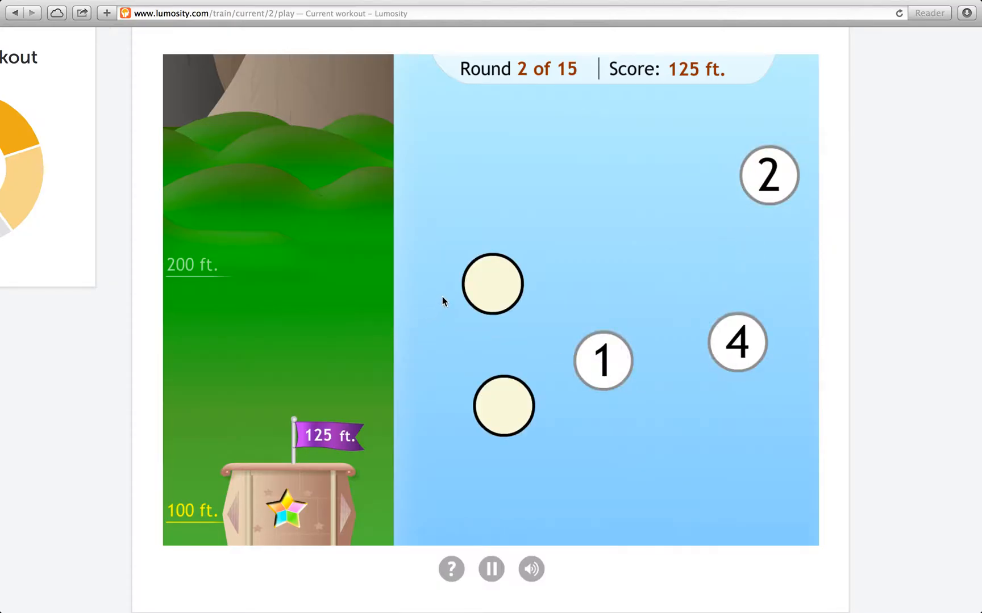
pyautogui.click(492, 284)
pyautogui.click(503, 407)
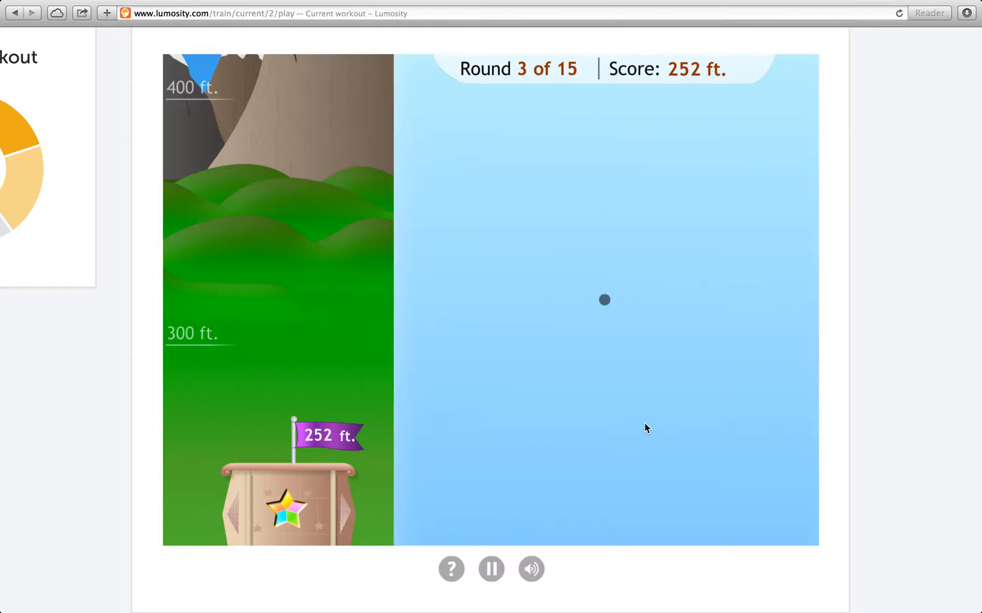
# Step: Clear rounds 3 and 4, tapping each round's circles in number order
pyautogui.click(648, 353)
pyautogui.click(759, 237)
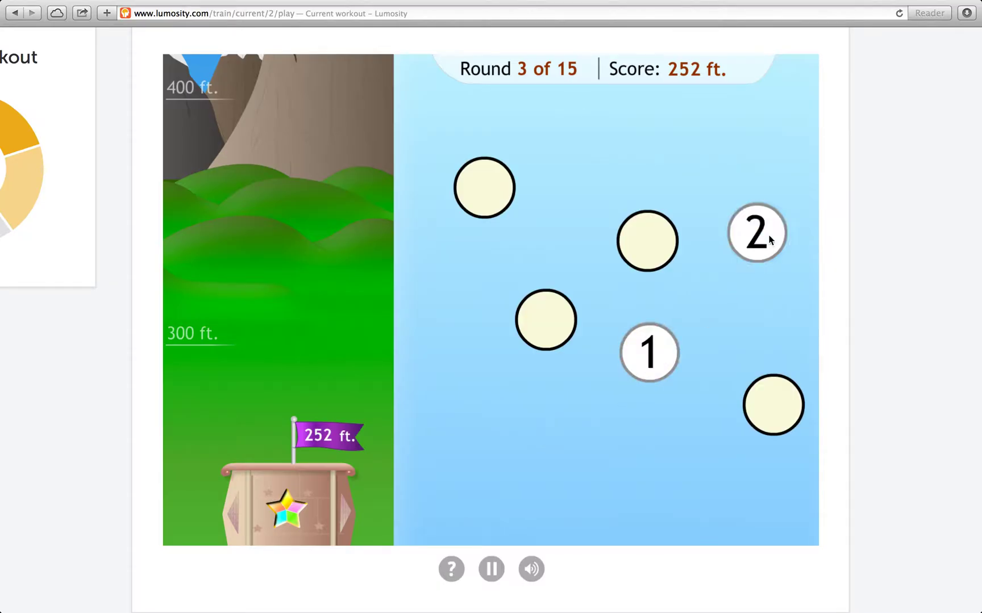
pyautogui.click(558, 330)
pyautogui.click(484, 188)
pyautogui.click(647, 240)
pyautogui.click(773, 406)
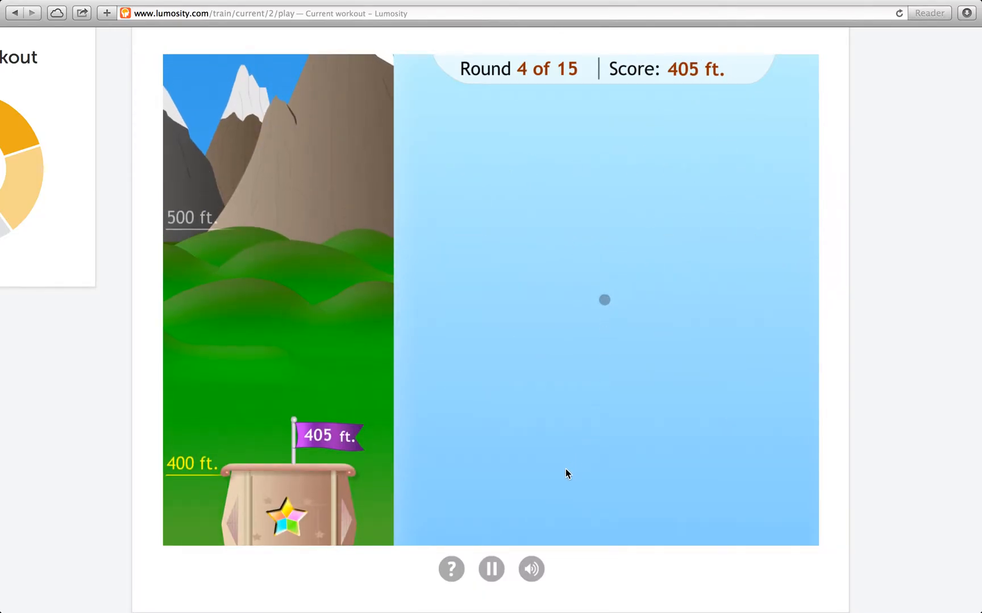
pyautogui.click(655, 365)
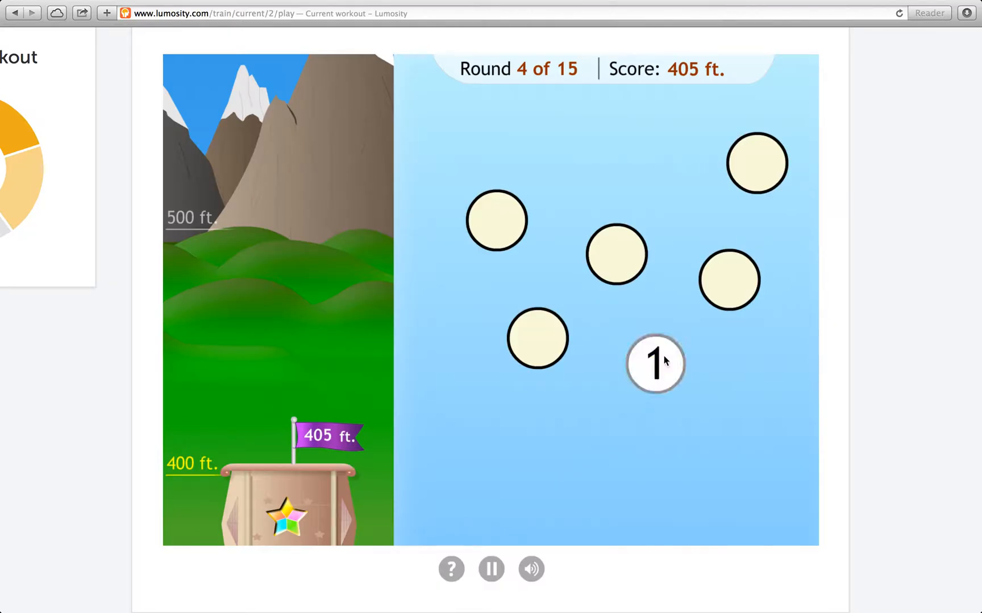
pyautogui.click(756, 163)
pyautogui.click(527, 329)
pyautogui.click(616, 254)
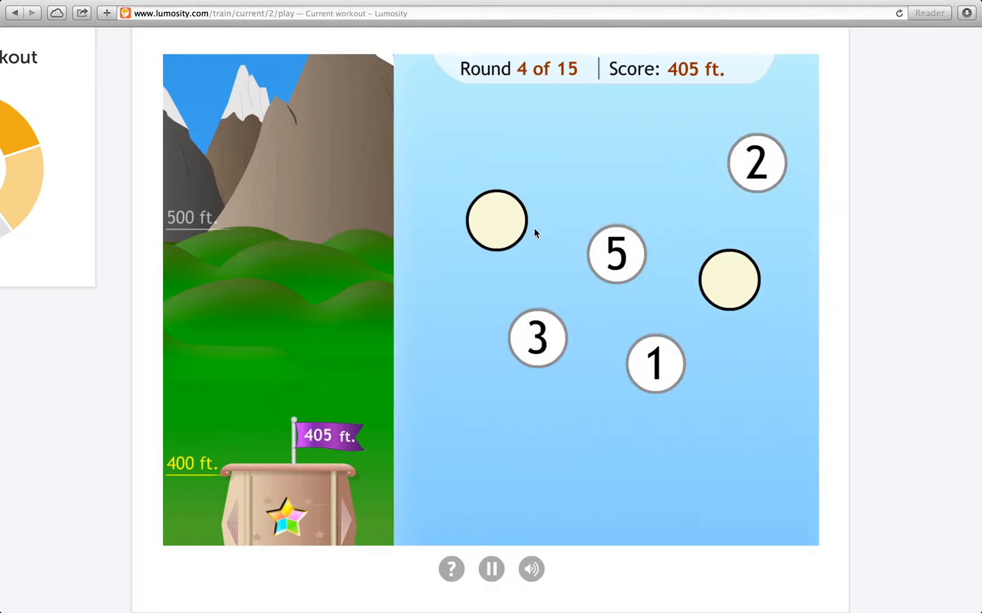
pyautogui.click(497, 222)
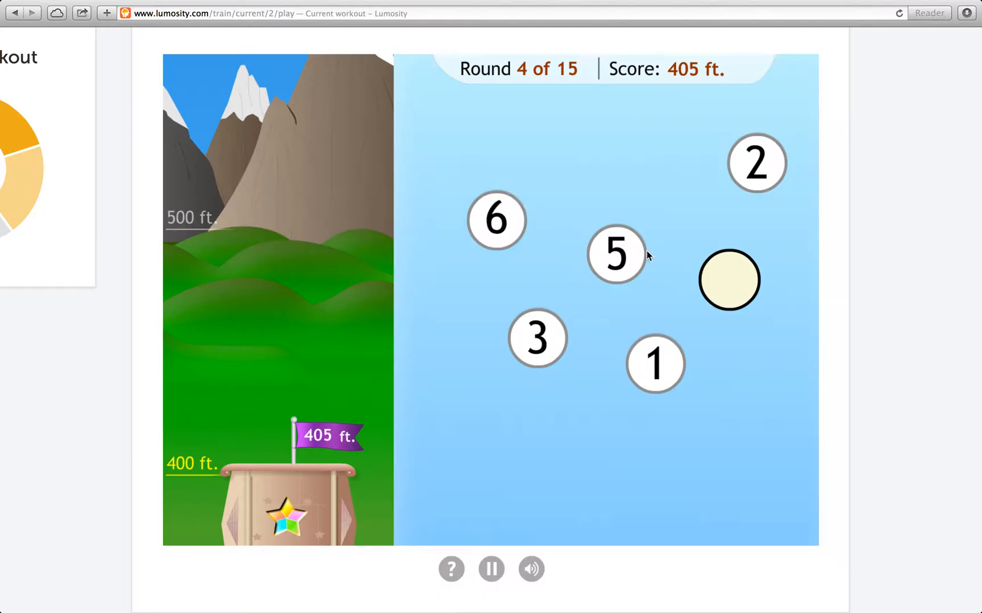
pyautogui.click(729, 280)
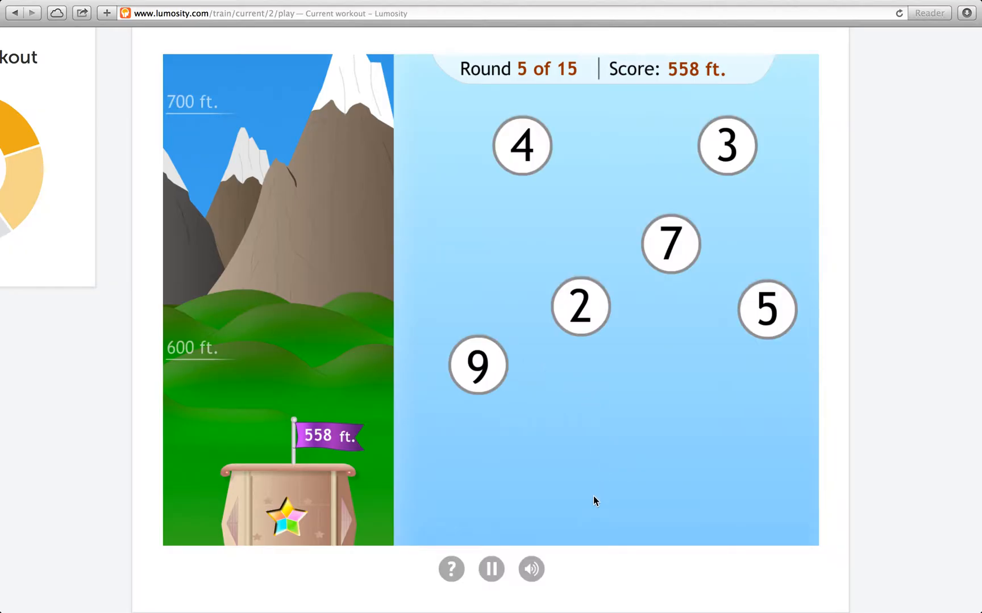
# Step: Clear rounds 5 and 6 in number order, building the tower higher
pyautogui.click(583, 311)
pyautogui.click(727, 147)
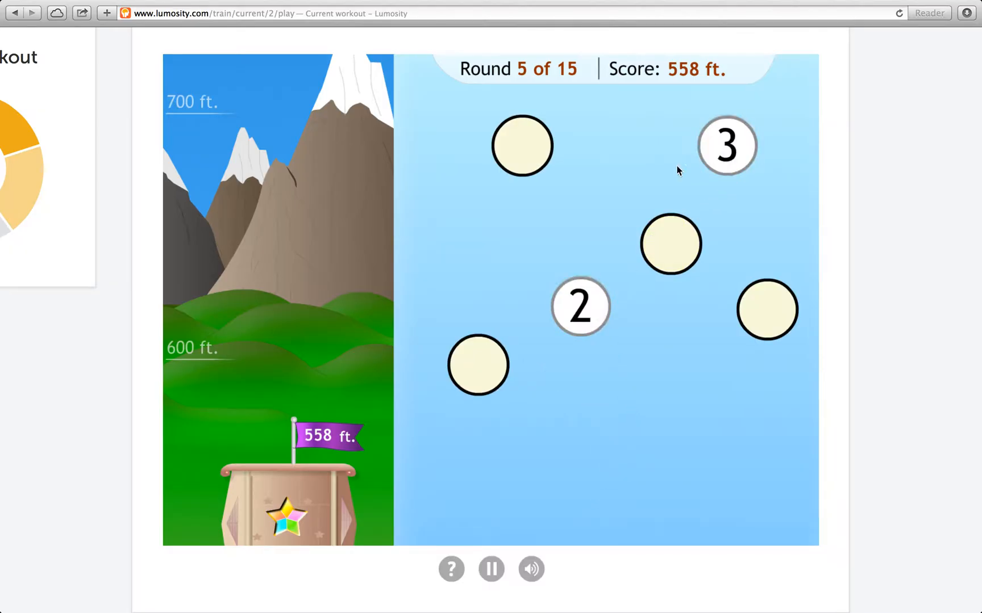
pyautogui.click(529, 154)
pyautogui.click(767, 310)
pyautogui.click(670, 244)
pyautogui.click(479, 364)
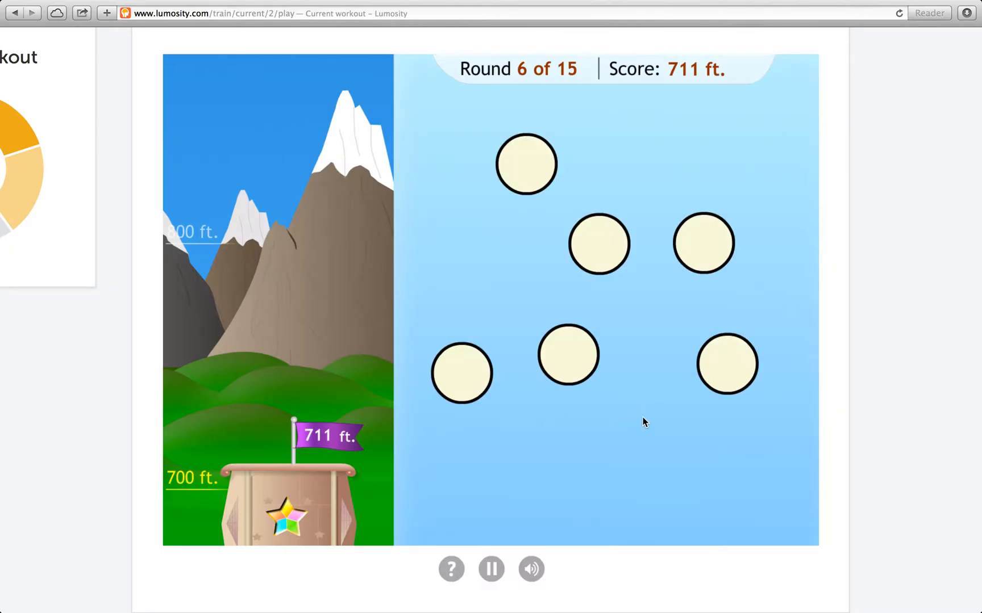
pyautogui.click(726, 363)
pyautogui.click(452, 368)
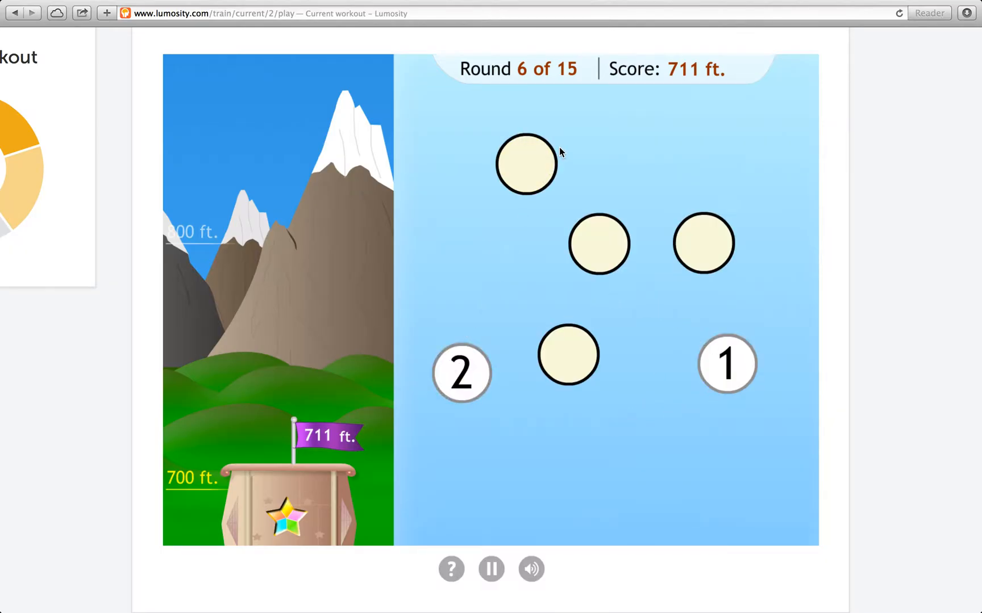
pyautogui.click(537, 158)
pyautogui.click(568, 355)
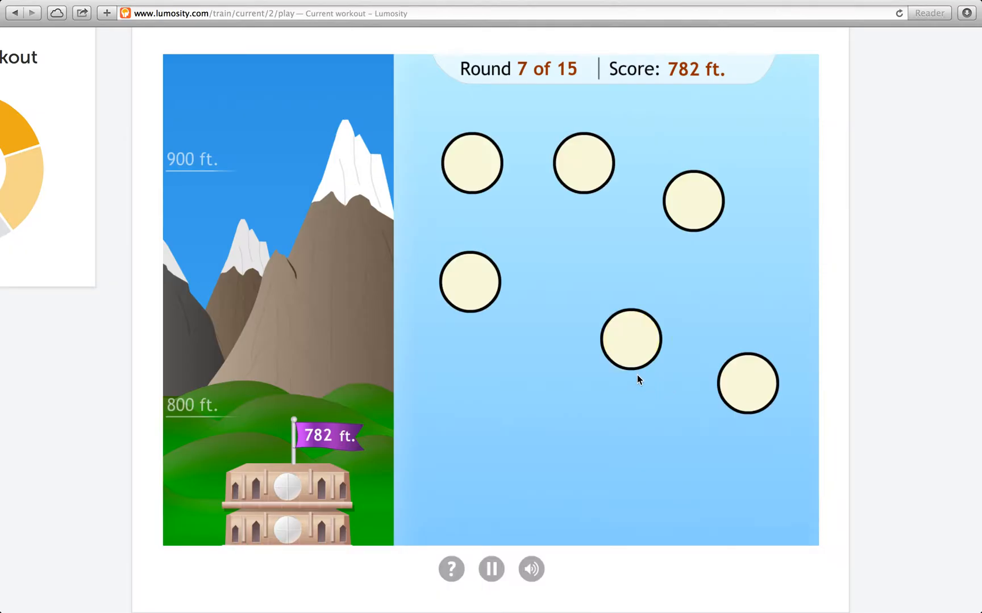
# Step: Clear round 7 through circle 9, bringing the tower to 935 ft with round 8 starting
pyautogui.click(472, 163)
pyautogui.click(692, 201)
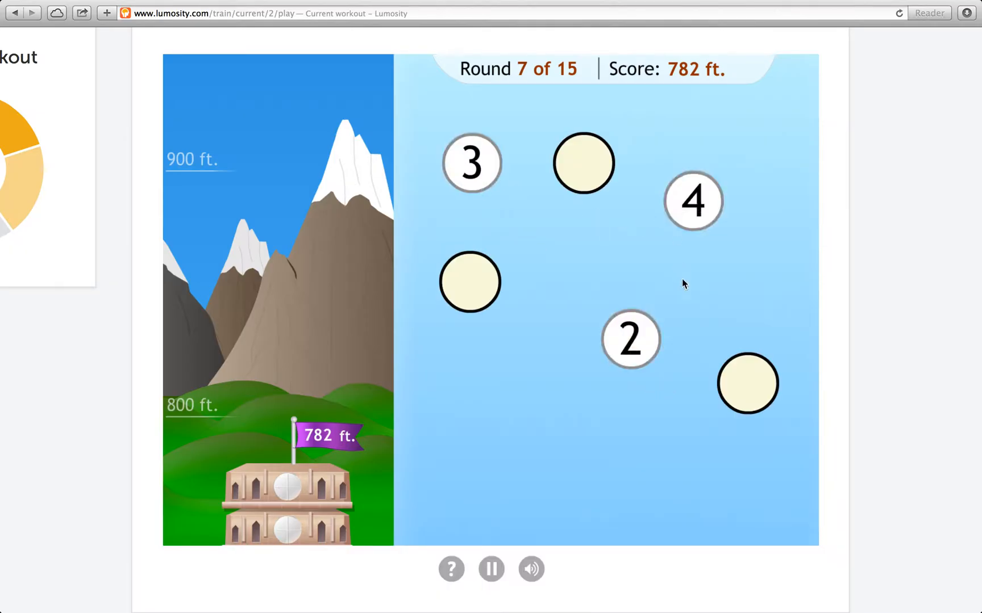
pyautogui.click(748, 384)
pyautogui.click(483, 271)
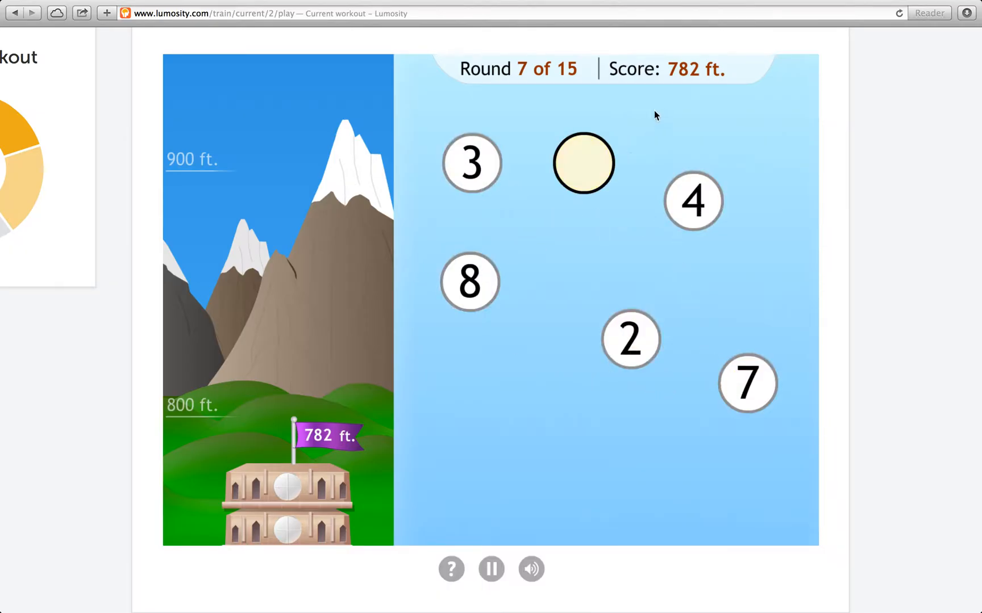
pyautogui.click(584, 163)
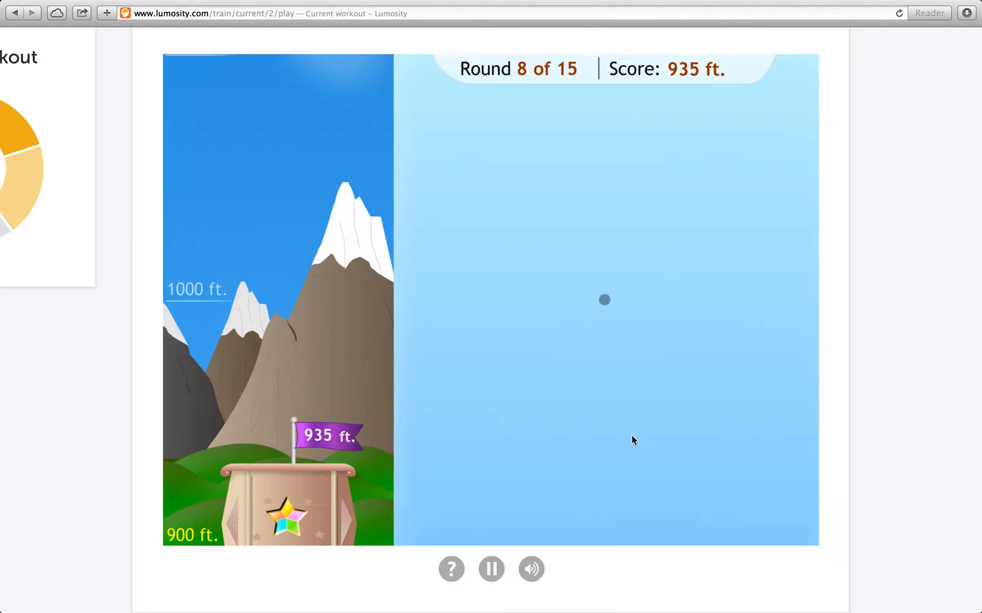
# Step: Recall the circle order for rounds 8 and 9 of Observation Tower
pyautogui.click(754, 290)
pyautogui.click(627, 316)
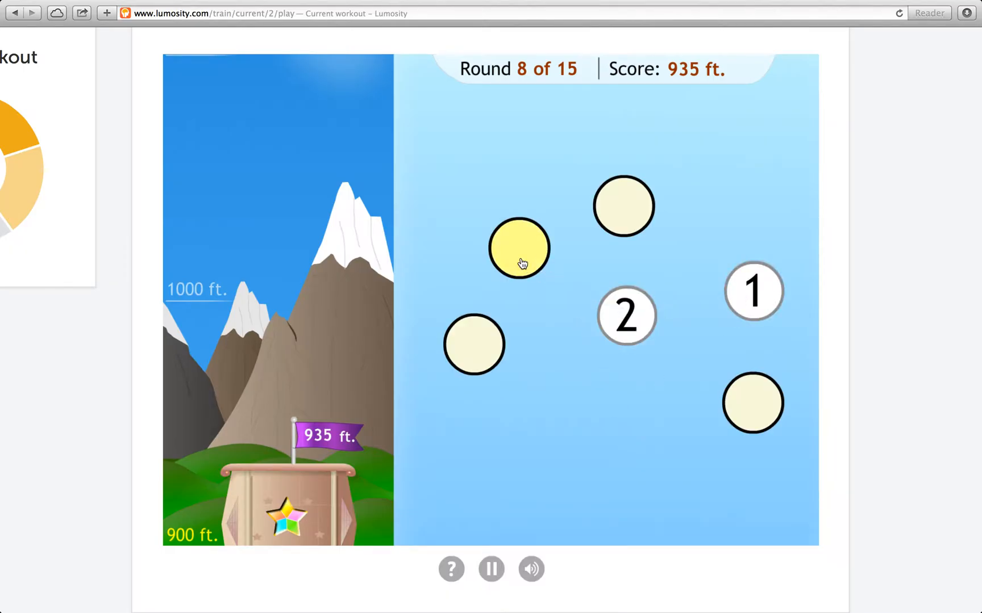
pyautogui.click(520, 249)
pyautogui.click(623, 206)
pyautogui.click(473, 345)
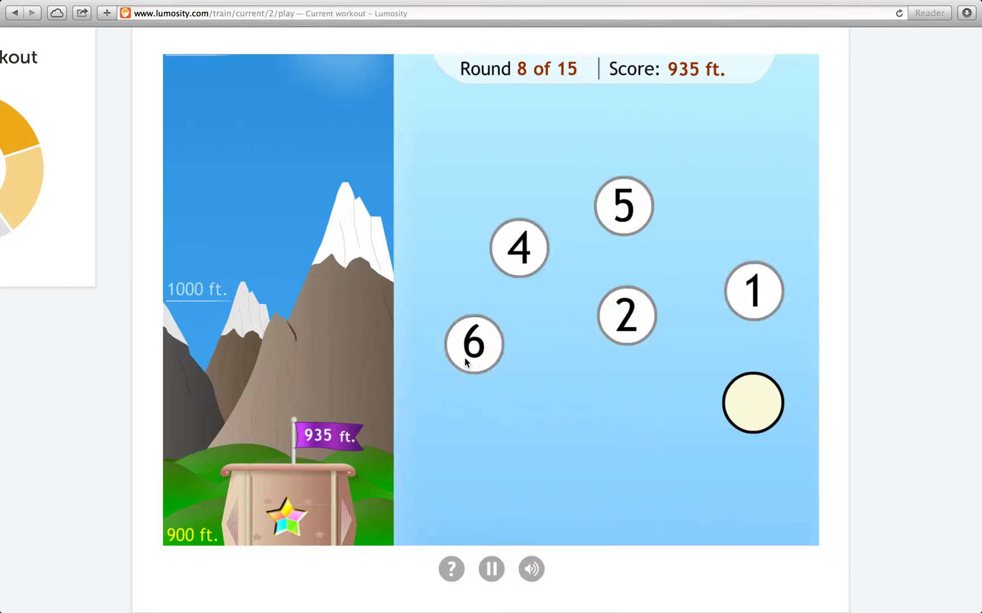
pyautogui.click(755, 405)
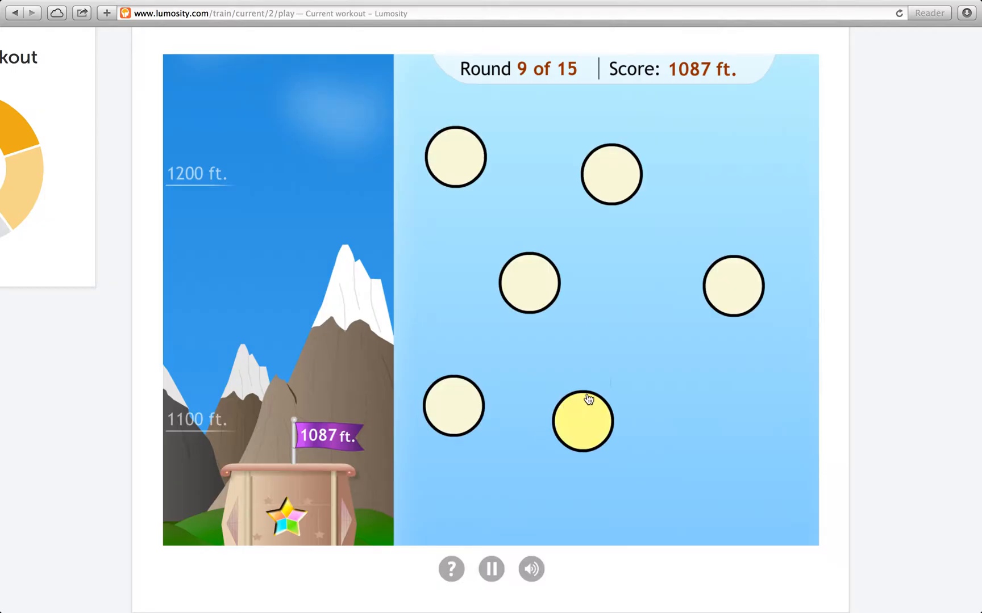
pyautogui.click(743, 295)
pyautogui.click(456, 158)
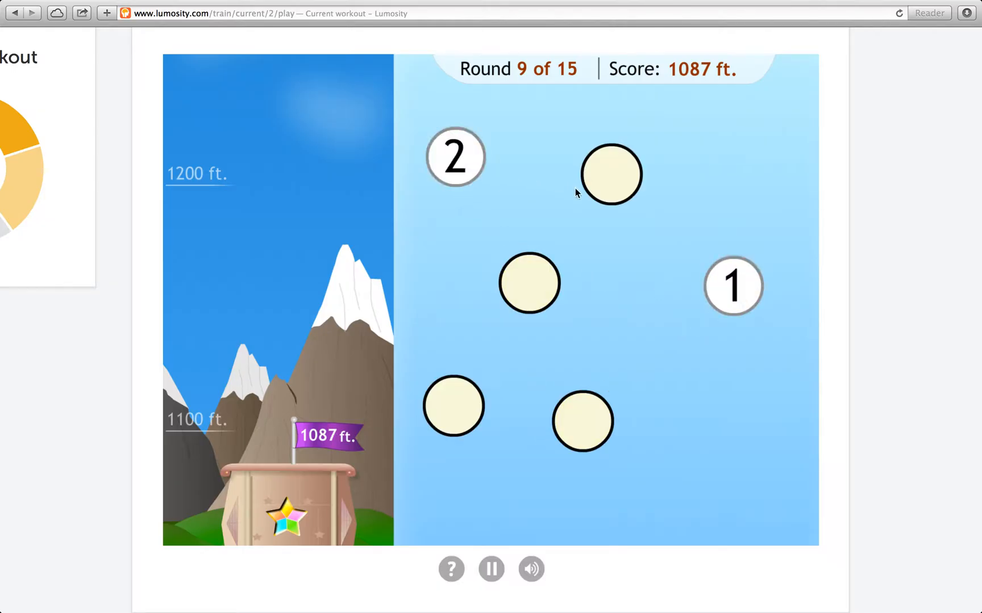
pyautogui.click(611, 175)
pyautogui.click(583, 420)
pyautogui.click(454, 405)
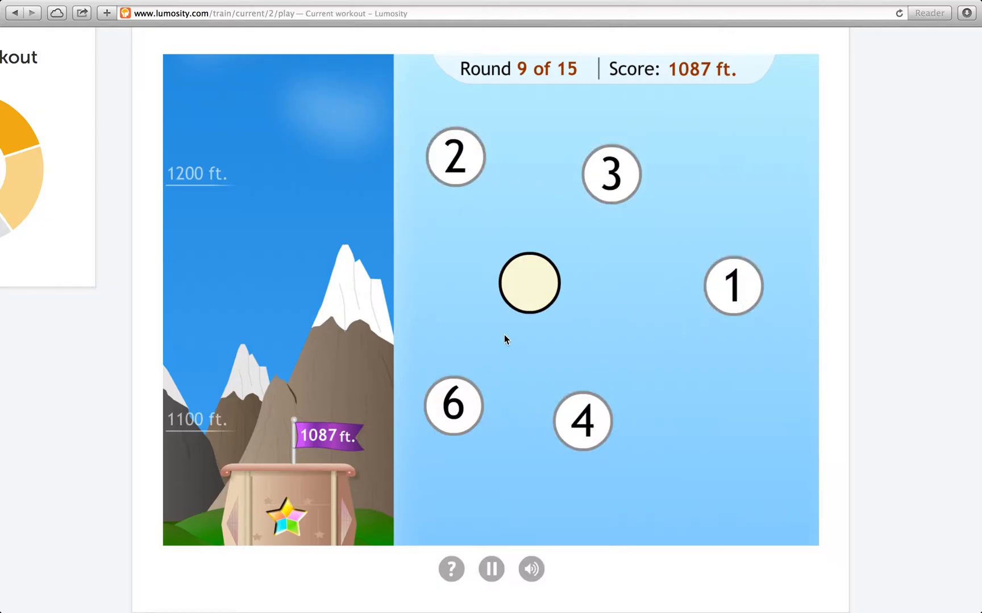
pyautogui.click(530, 285)
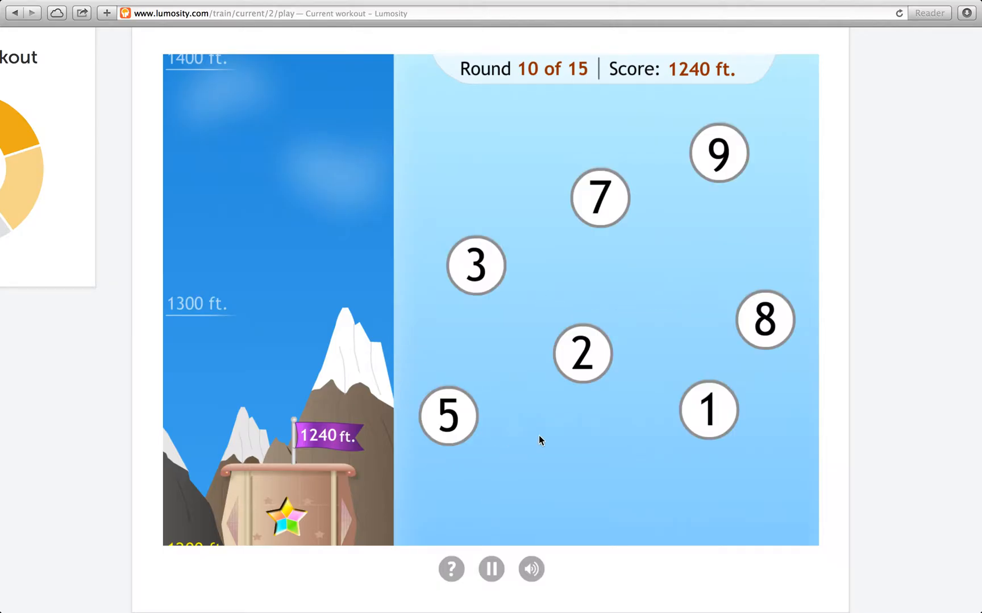
# Step: Recall the seven-circle sequences for rounds 10 and 11
pyautogui.click(707, 414)
pyautogui.click(583, 353)
pyautogui.click(475, 265)
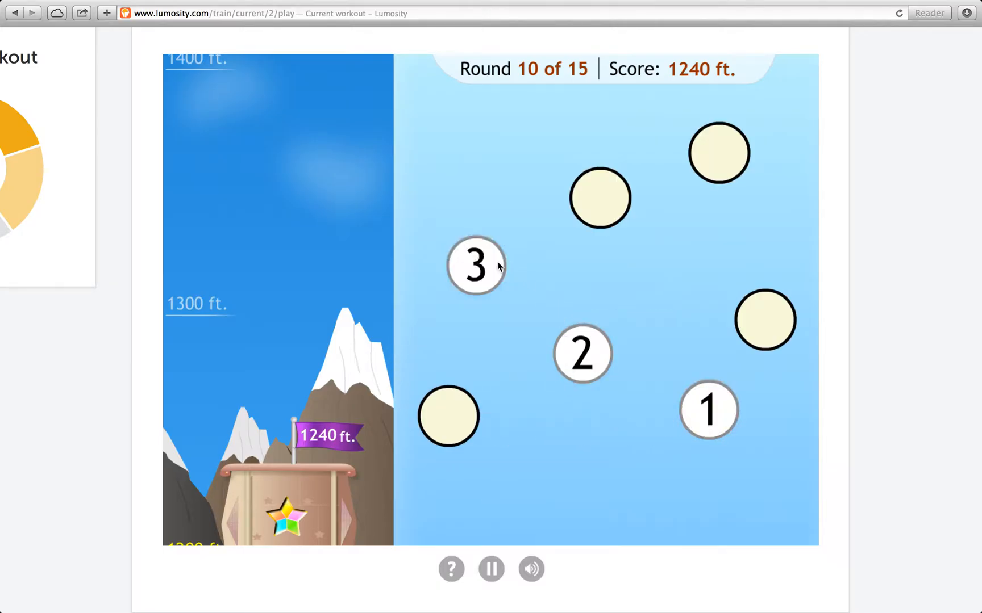
pyautogui.click(447, 435)
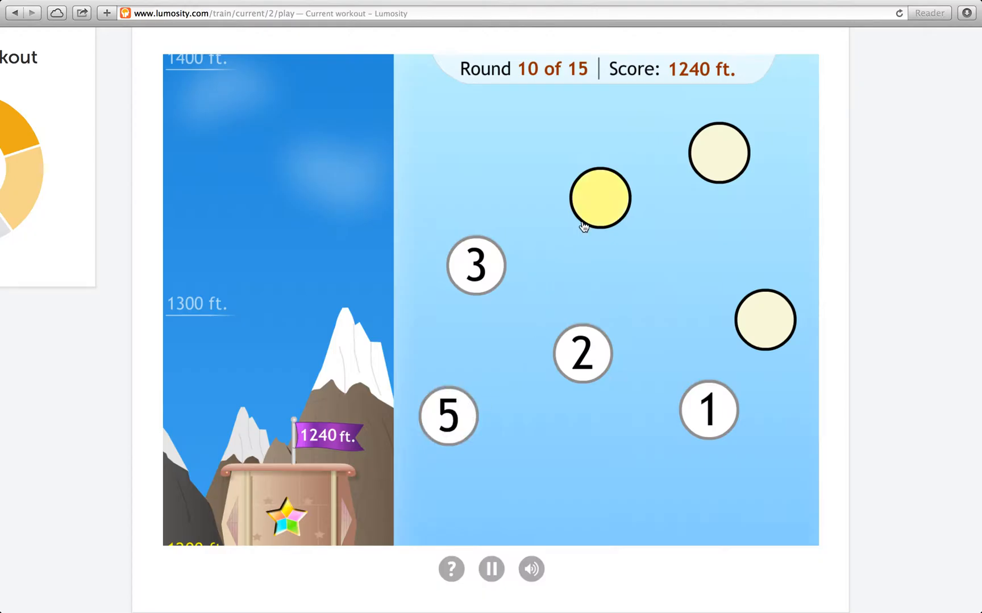
pyautogui.click(600, 198)
pyautogui.click(765, 320)
pyautogui.click(719, 152)
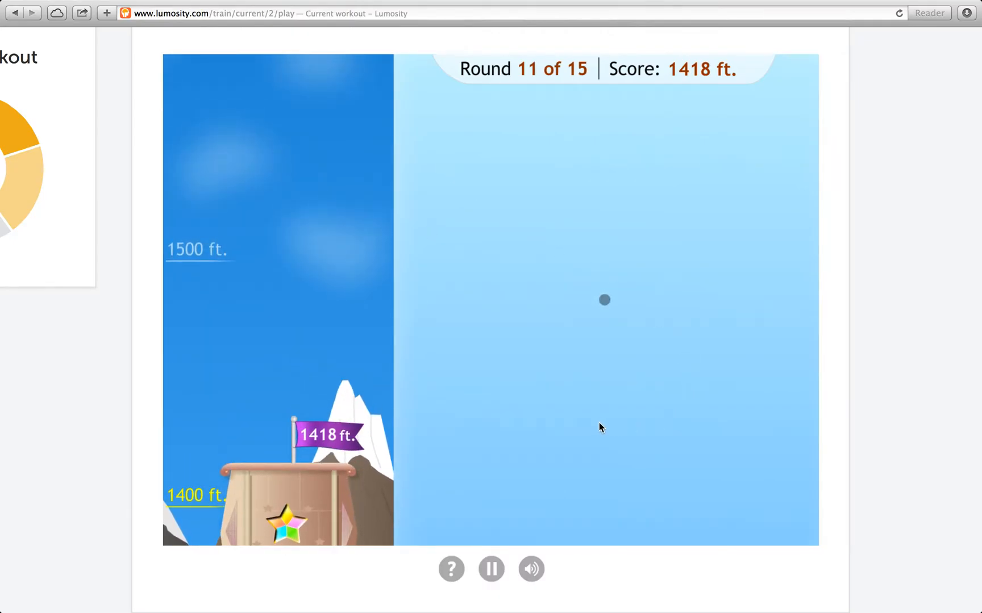
pyautogui.click(747, 376)
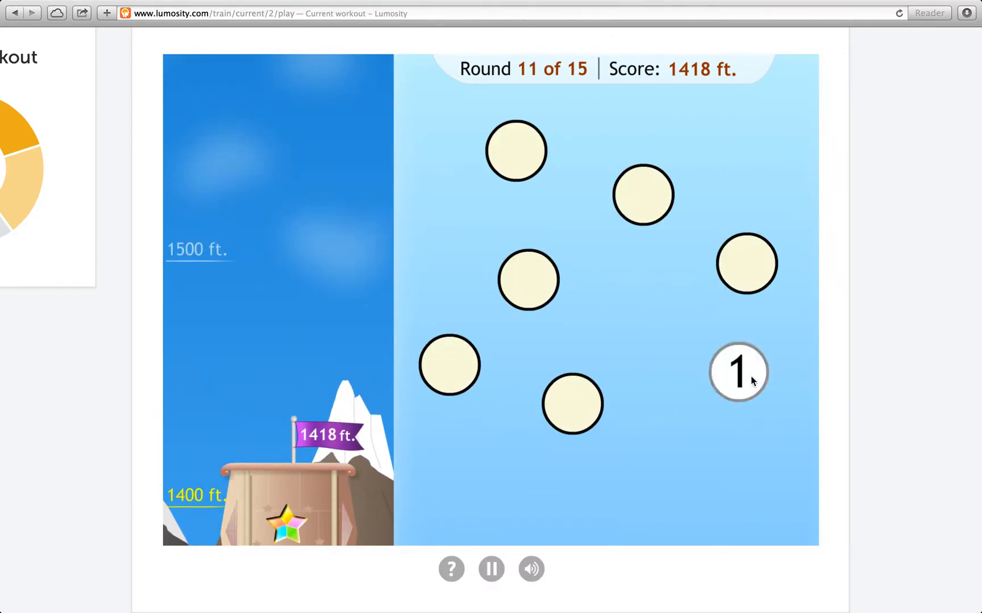
pyautogui.click(654, 203)
pyautogui.click(527, 280)
pyautogui.click(571, 404)
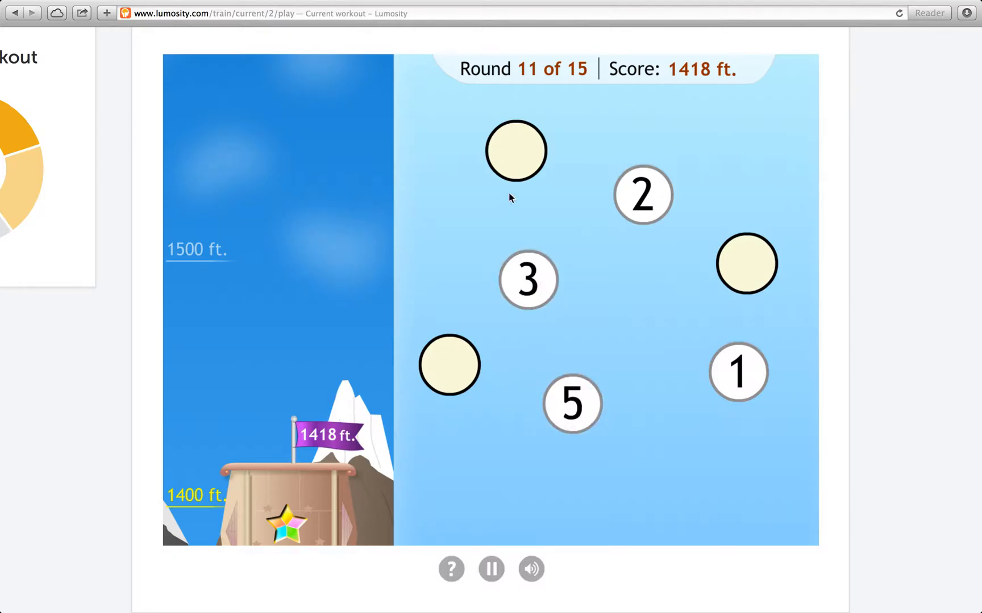
pyautogui.click(516, 151)
pyautogui.click(746, 265)
pyautogui.click(450, 364)
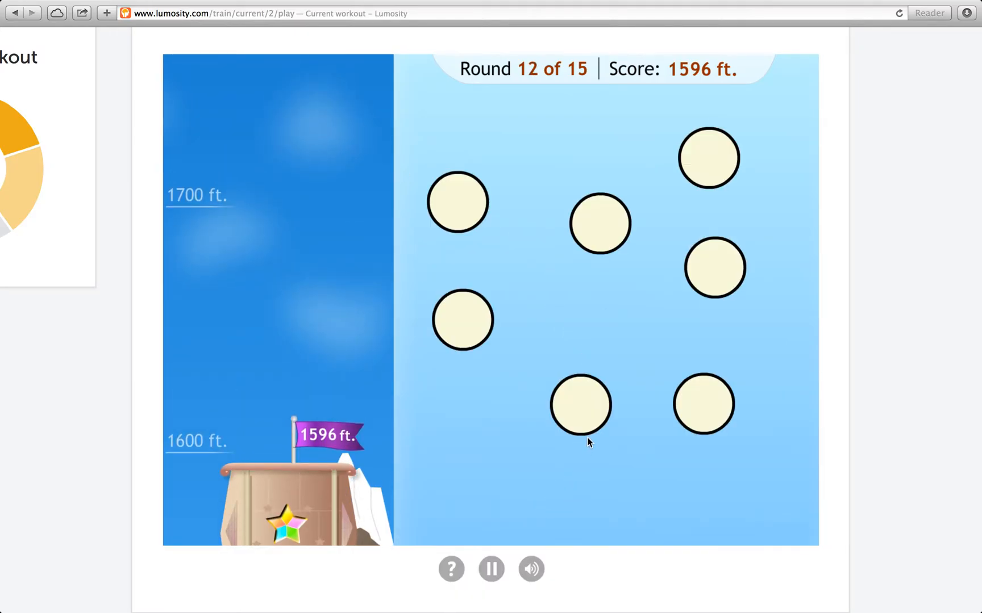
# Step: Recall the circle sequences for rounds 12 and 13
pyautogui.click(703, 403)
pyautogui.click(600, 223)
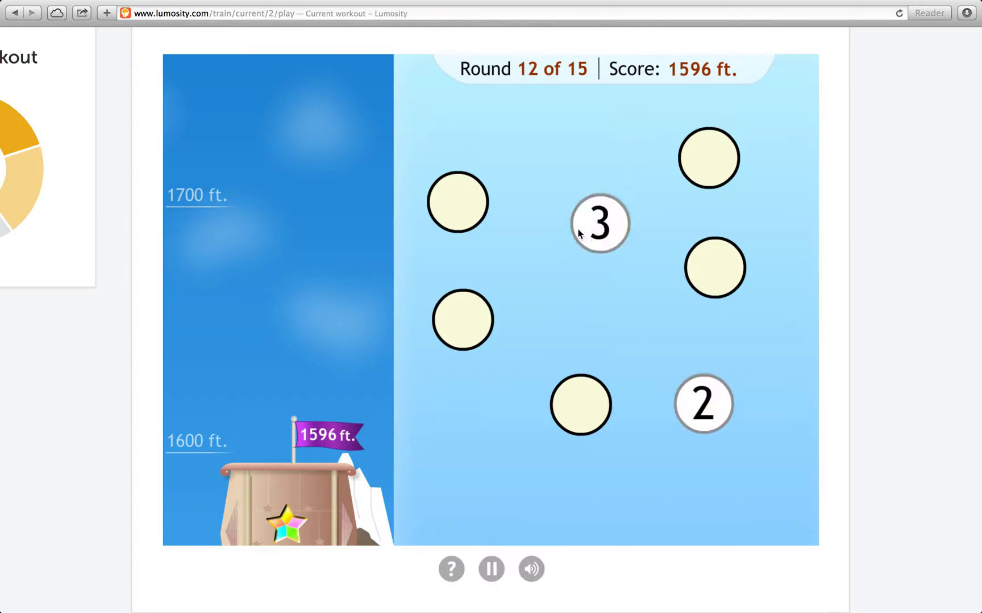
pyautogui.click(458, 202)
pyautogui.click(462, 319)
pyautogui.click(714, 270)
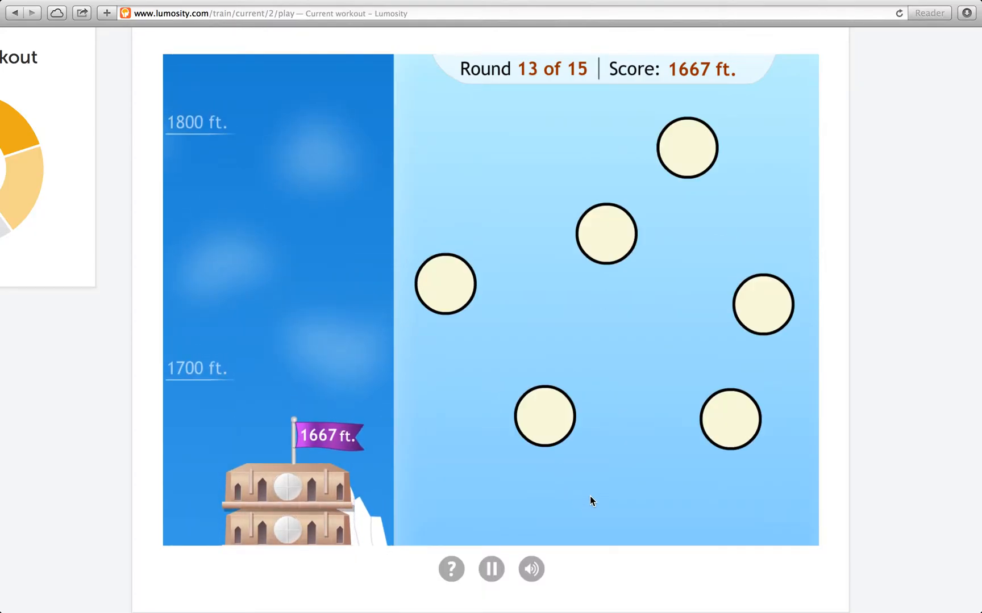
pyautogui.click(434, 269)
pyautogui.click(593, 239)
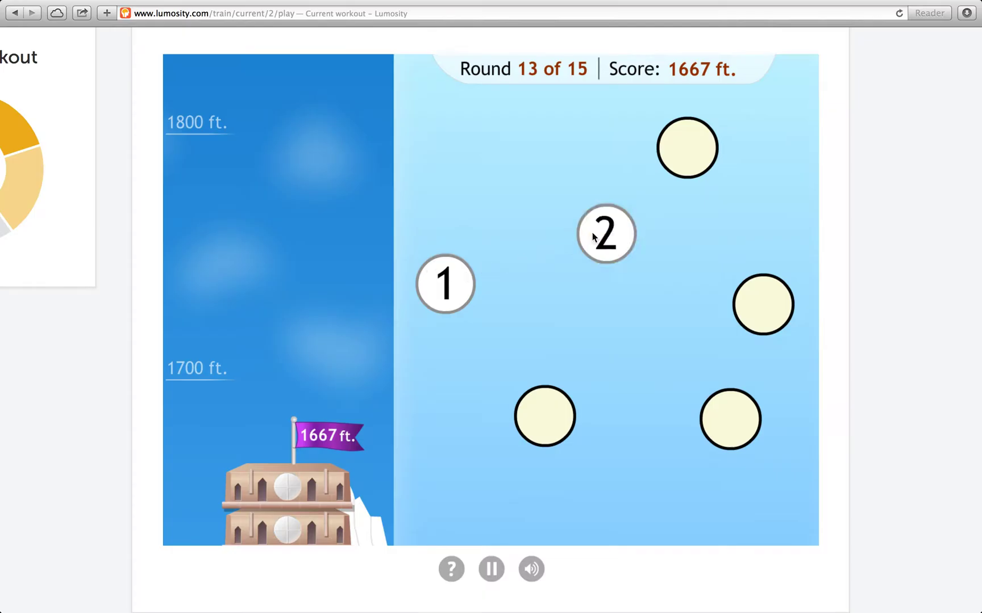
pyautogui.click(743, 300)
pyautogui.click(568, 412)
pyautogui.click(700, 166)
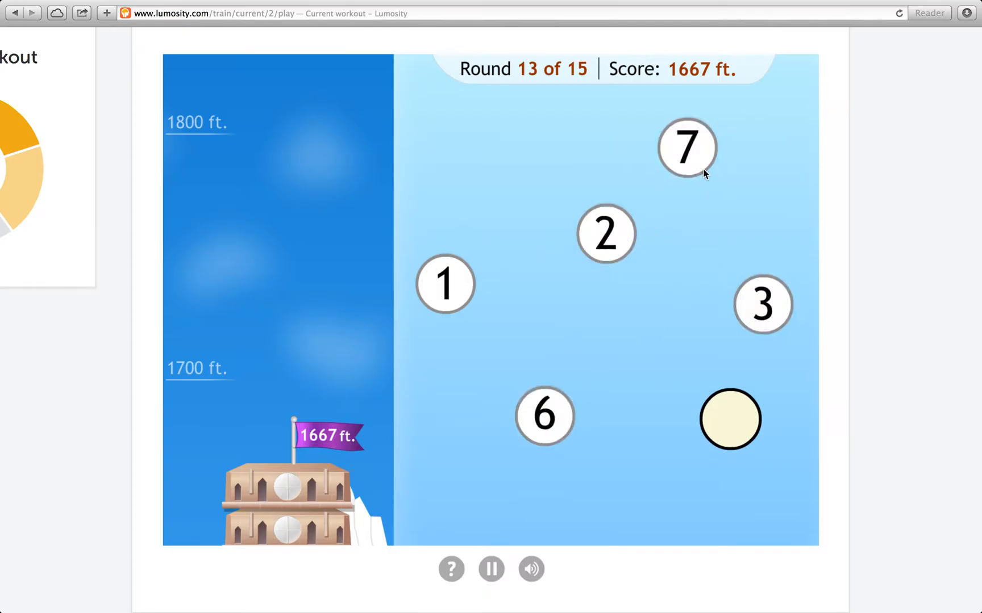
pyautogui.click(716, 400)
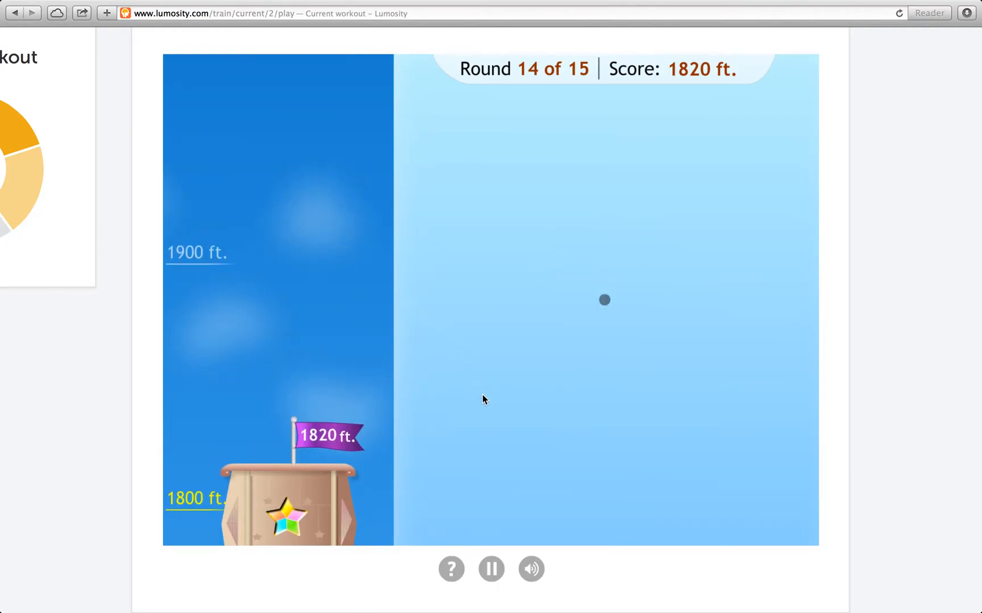
# Step: Recall the sequences for rounds 14 and 15, finishing the tower at 2175 ft
pyautogui.click(451, 288)
pyautogui.click(568, 419)
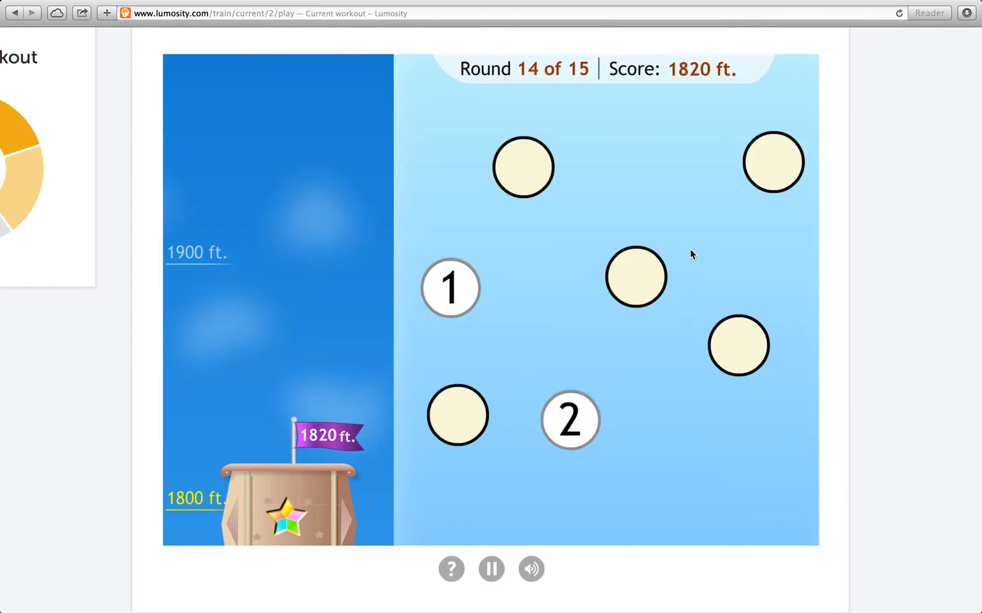
pyautogui.click(771, 163)
pyautogui.click(524, 166)
pyautogui.click(740, 347)
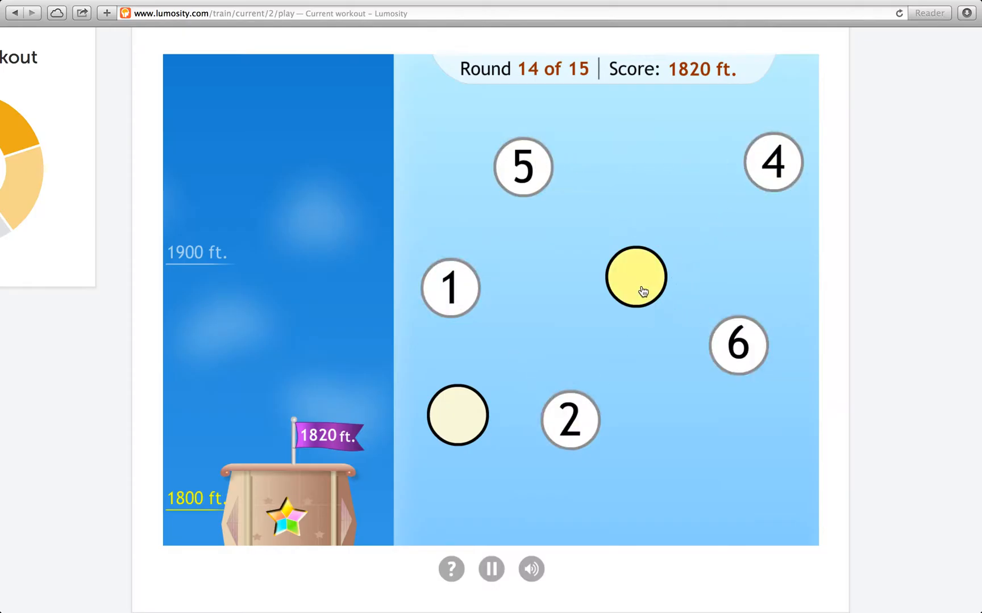
pyautogui.click(636, 277)
pyautogui.click(457, 415)
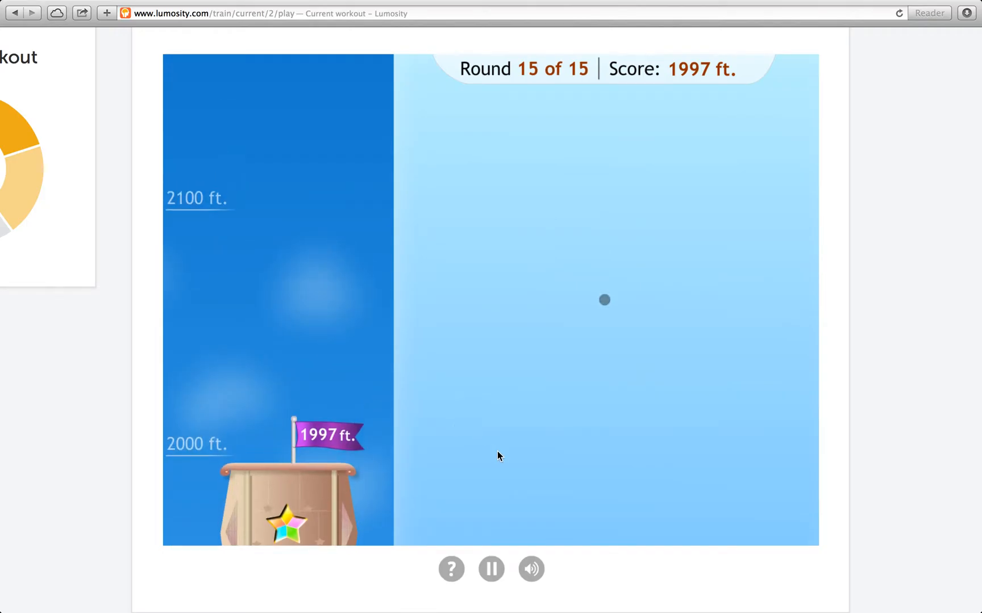
pyautogui.click(503, 300)
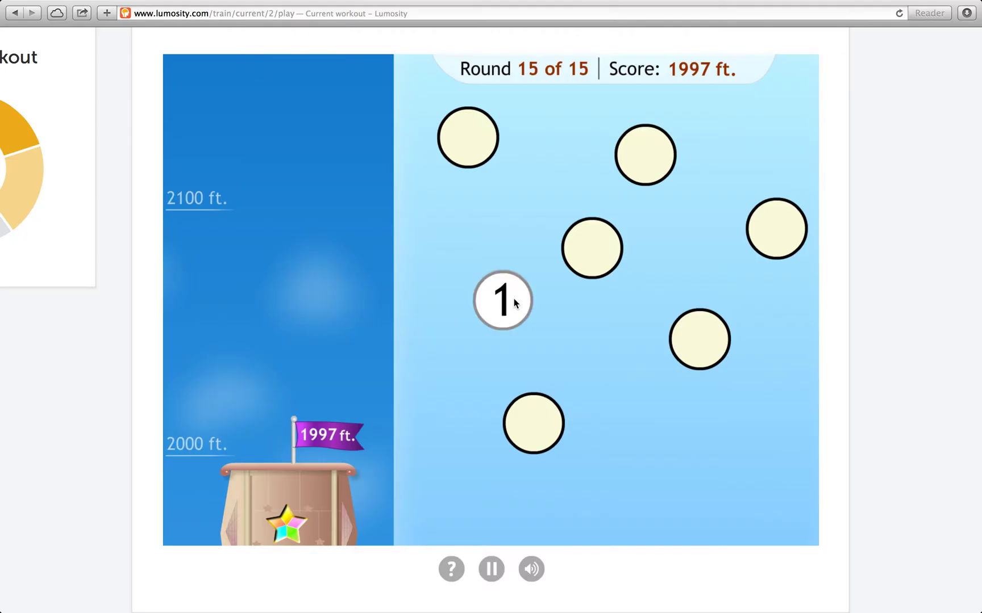
pyautogui.click(483, 163)
pyautogui.click(699, 340)
pyautogui.click(592, 249)
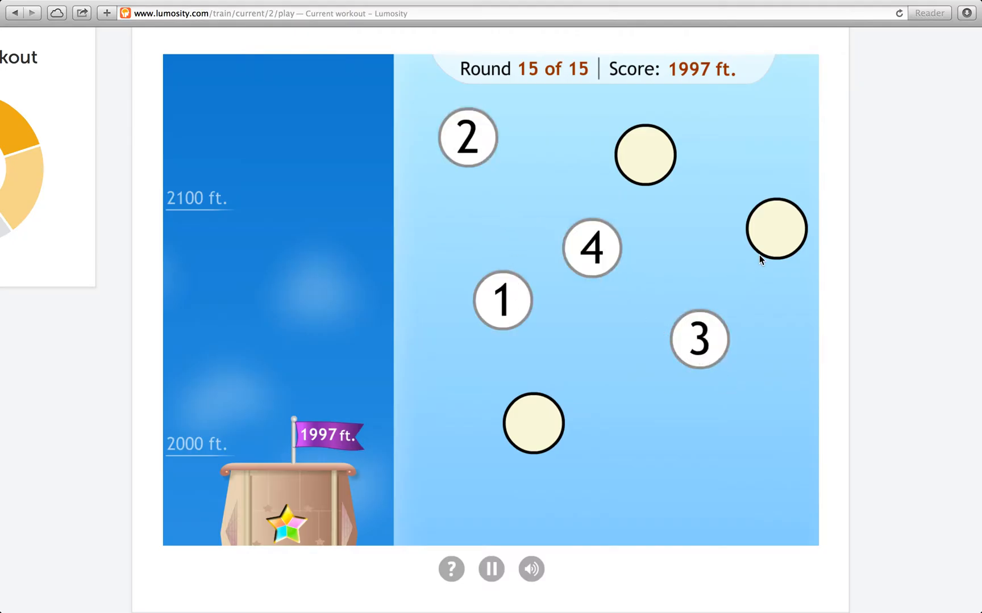
pyautogui.click(775, 229)
pyautogui.click(645, 154)
pyautogui.click(534, 424)
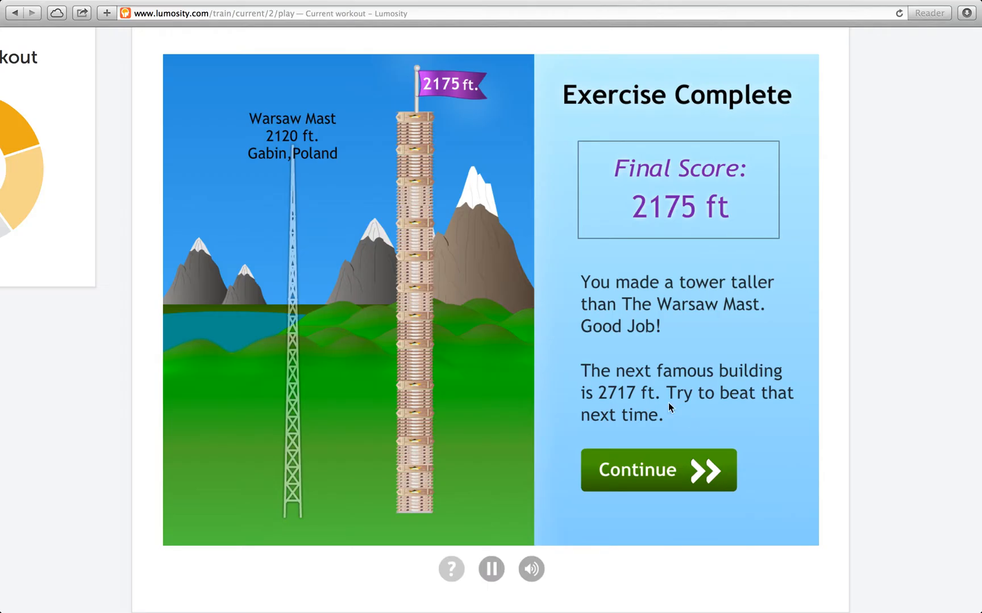
# Step: Continue past the Observation Tower results to the next recommended game, Color Match
pyautogui.click(630, 463)
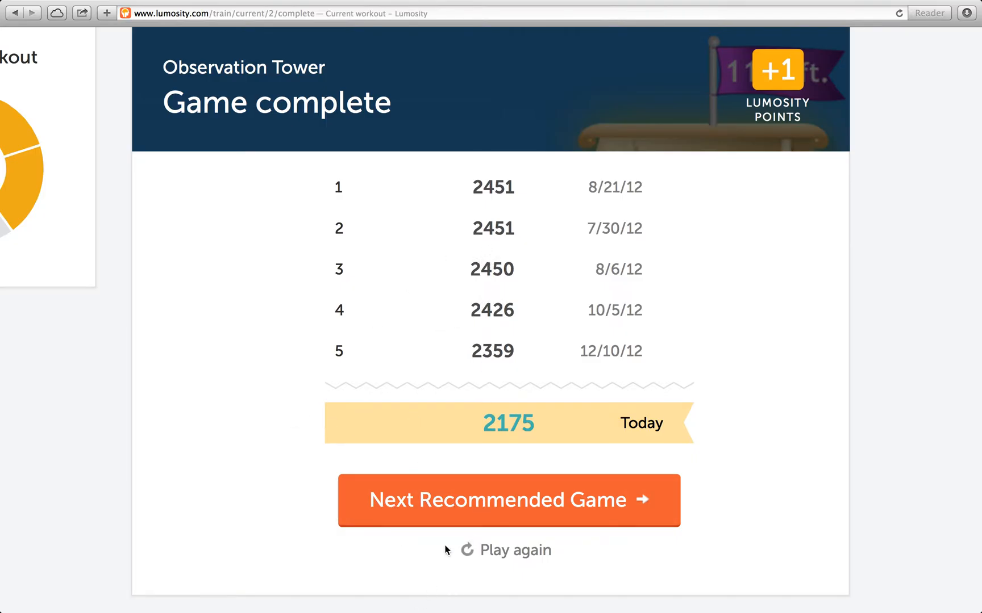
pyautogui.click(480, 506)
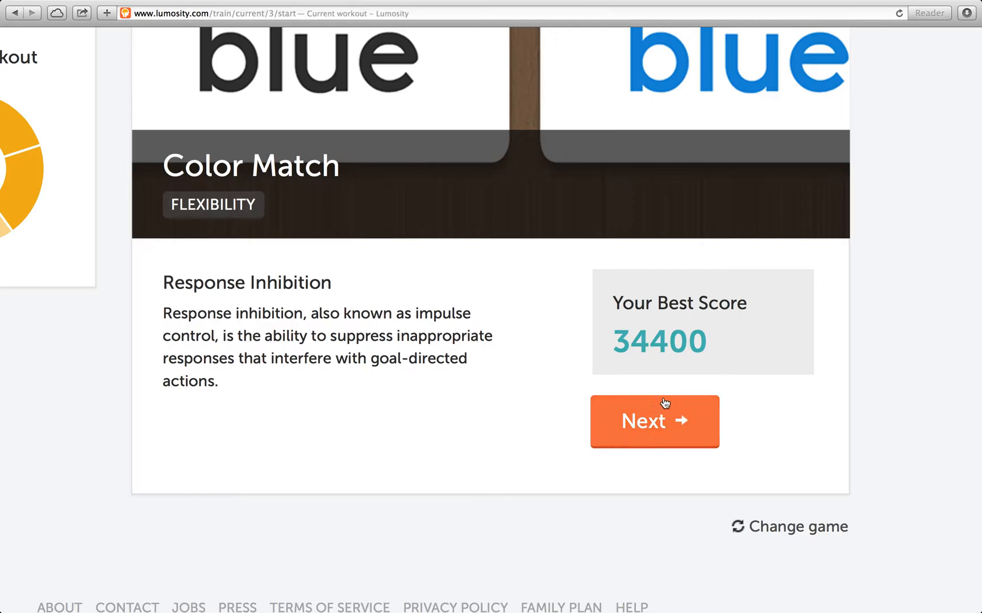
# Step: Start Color Match and answer the first six meaning-vs-colour trials with the arrow keys
pyautogui.click(625, 434)
pyautogui.click(459, 369)
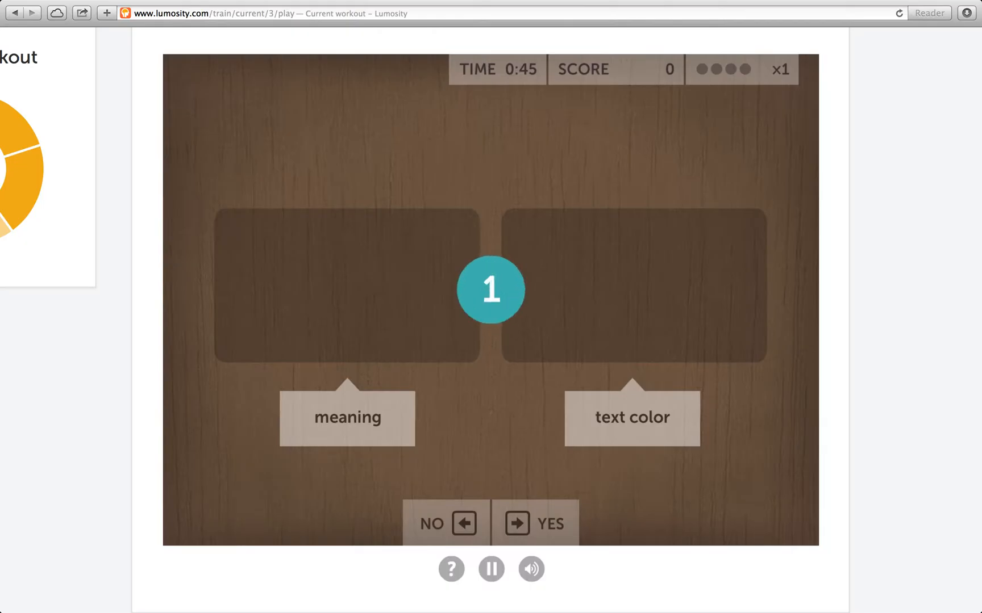
pyautogui.press('Right')
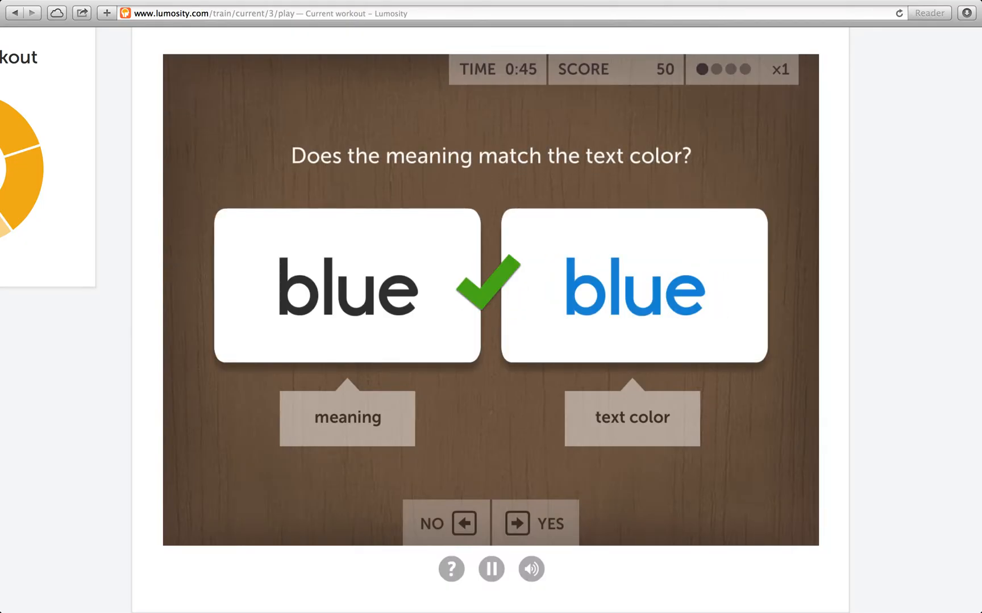
pyautogui.press('Right')
pyautogui.press('Left')
pyautogui.press('Right')
pyautogui.press('Left')
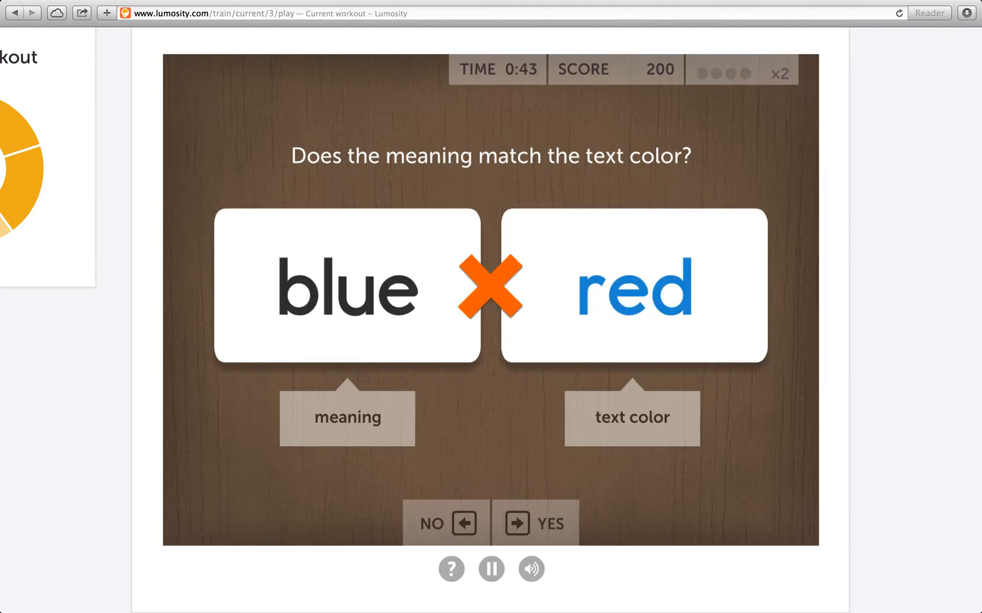
pyautogui.press('Left')
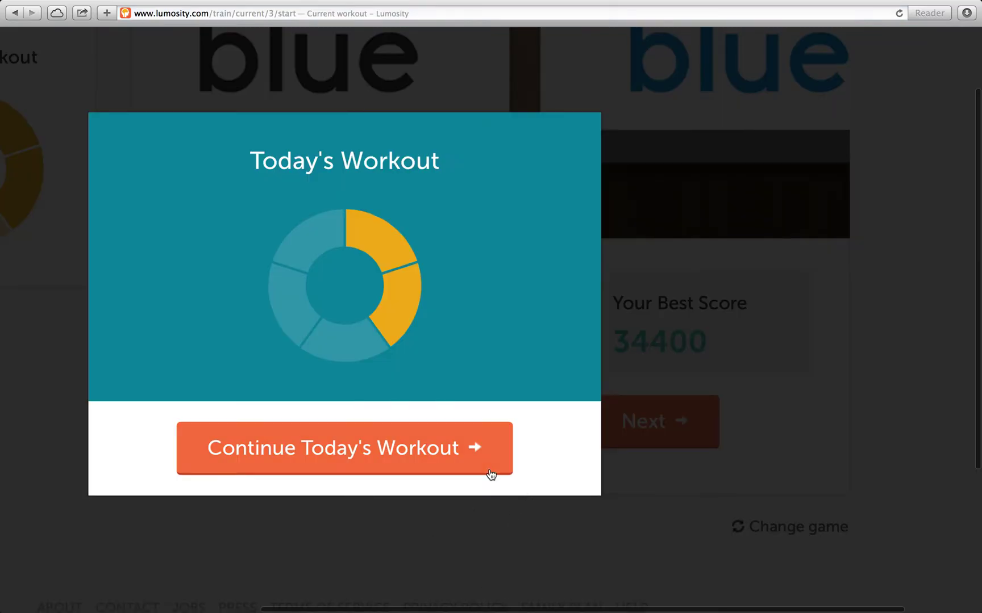
# Step: Start the Color Match round and judge the first run of word pairs Yes or No
pyautogui.click(739, 540)
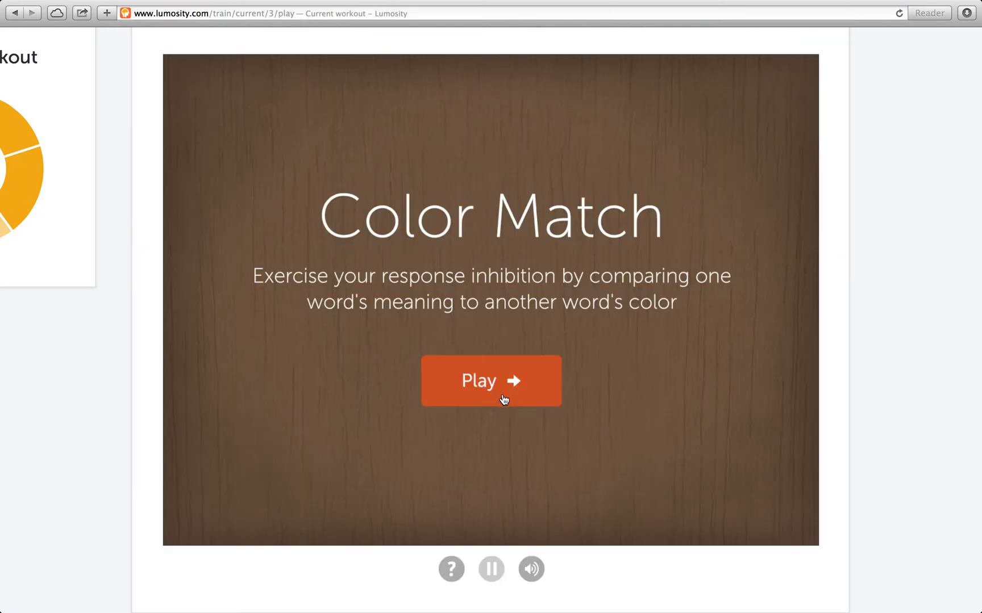
pyautogui.click(491, 537)
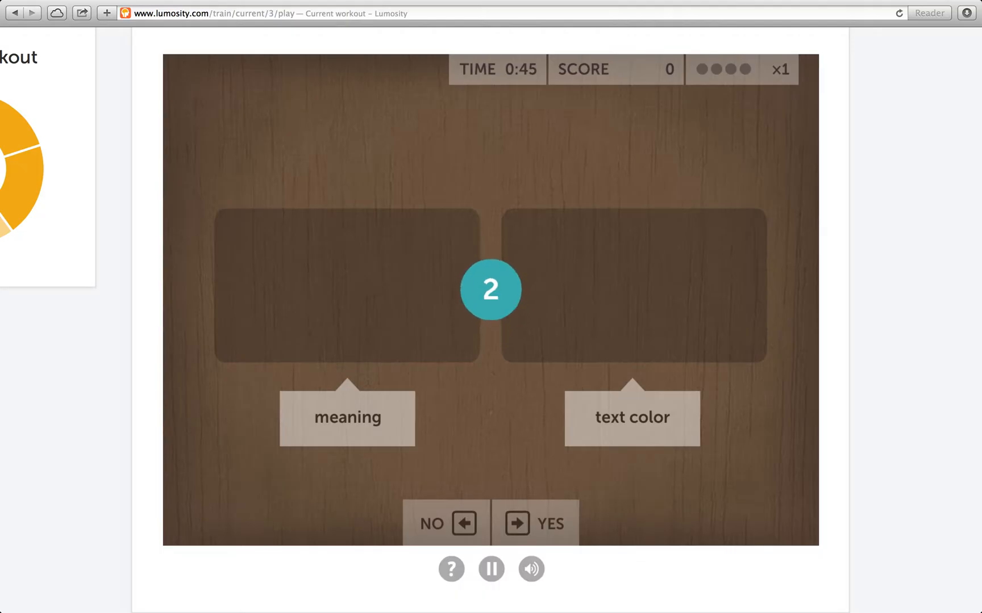
pyautogui.press('Right')
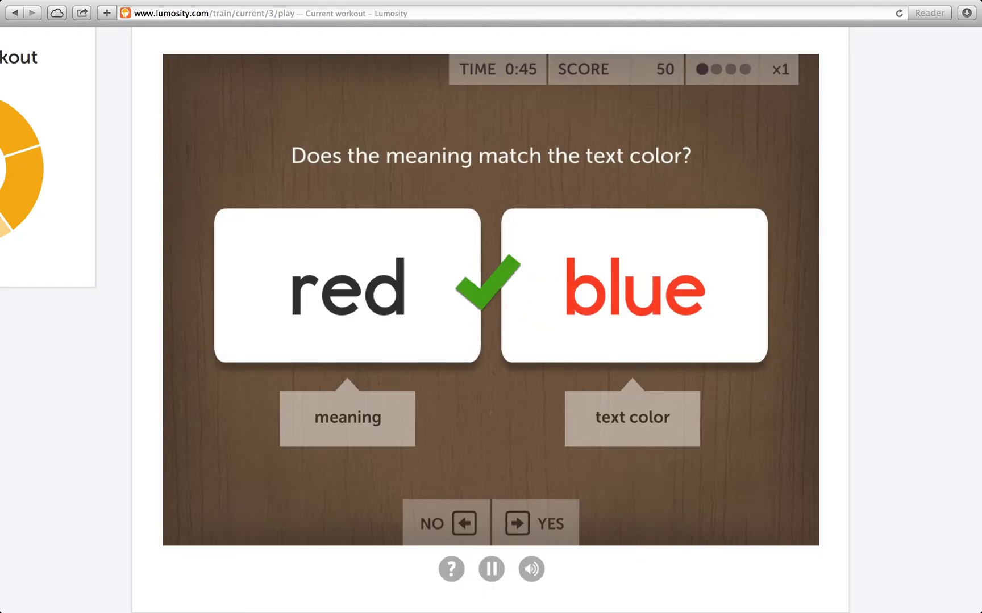
pyautogui.press('Right')
pyautogui.press('Right')
pyautogui.press('Left')
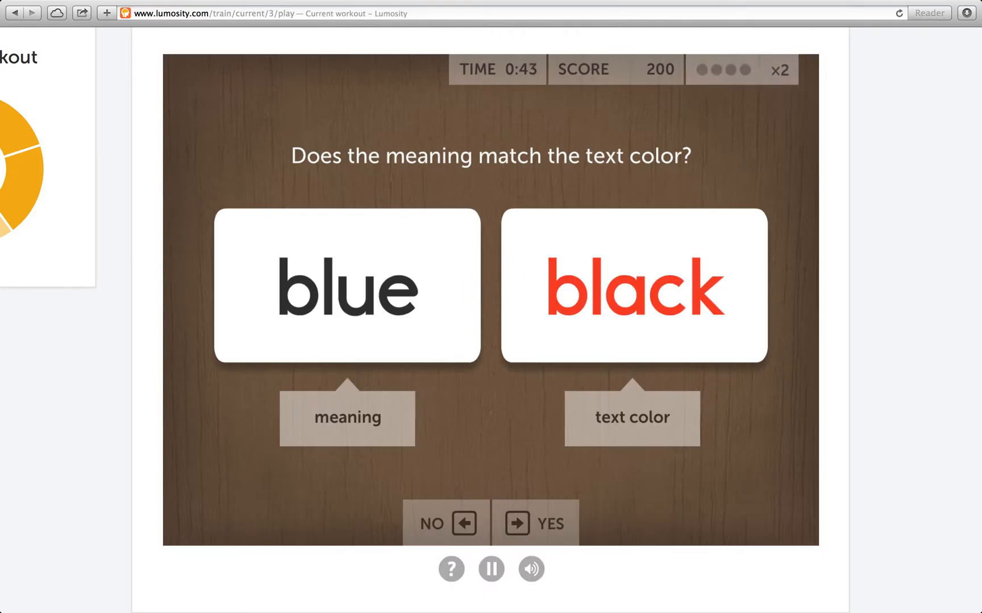
pyautogui.press('Left')
pyautogui.press('Right')
pyautogui.press('Left')
pyautogui.press('Left')
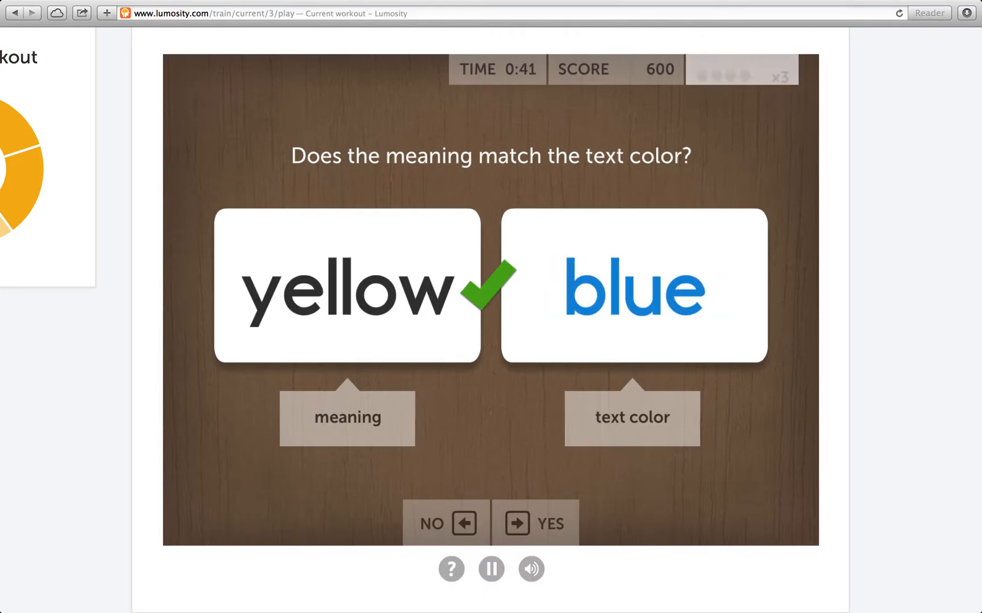
pyautogui.press('Left')
pyautogui.press('Left')
pyautogui.press('Left')
pyautogui.press('Right')
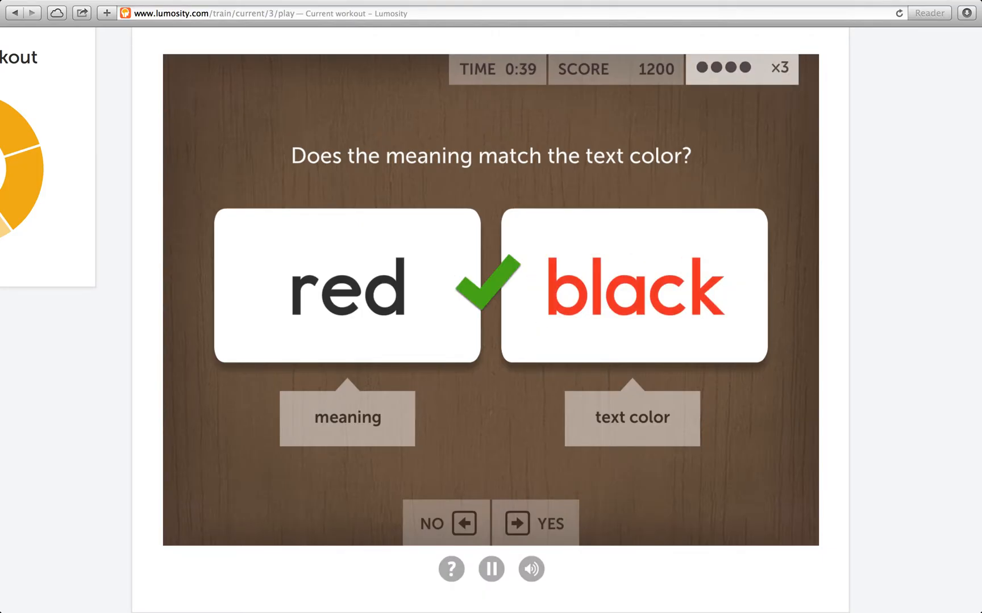
pyautogui.press('Right')
pyautogui.press('Left')
pyautogui.press('Left')
pyautogui.press('Left')
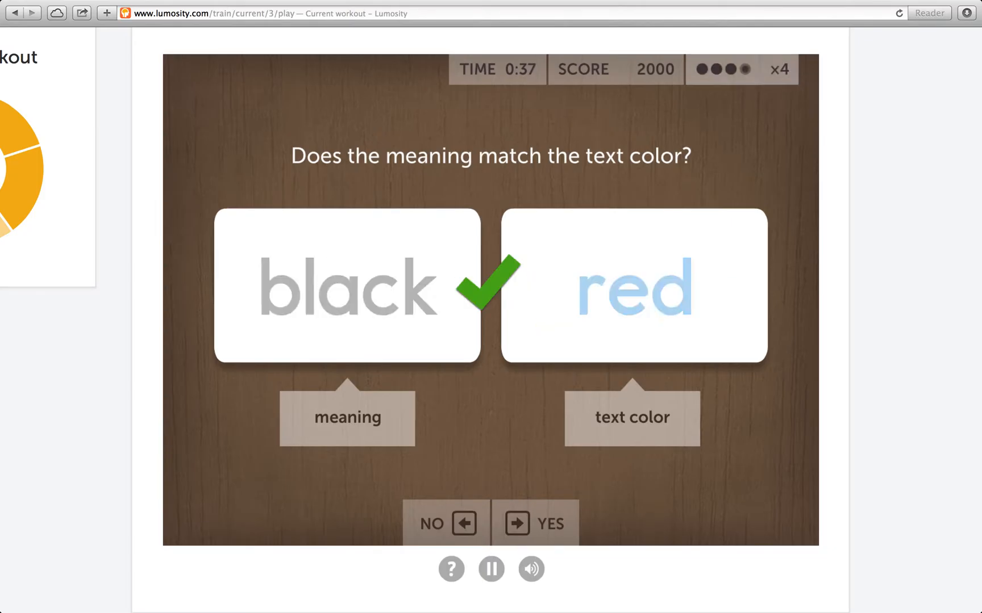
pyautogui.press('Left')
pyautogui.press('Right')
pyautogui.press('Left')
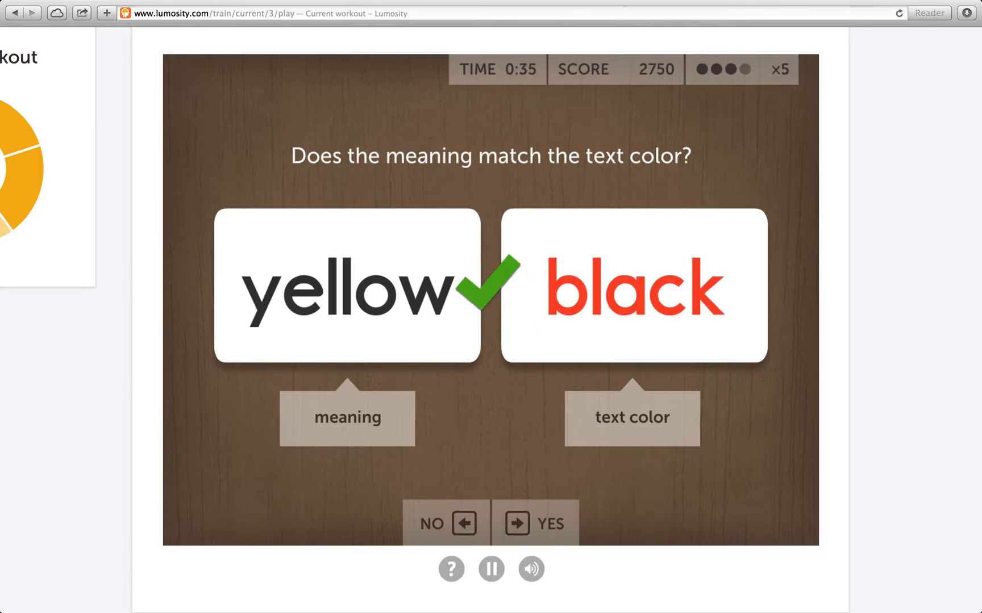
pyautogui.press('Left')
pyautogui.press('Left')
pyautogui.press('Left')
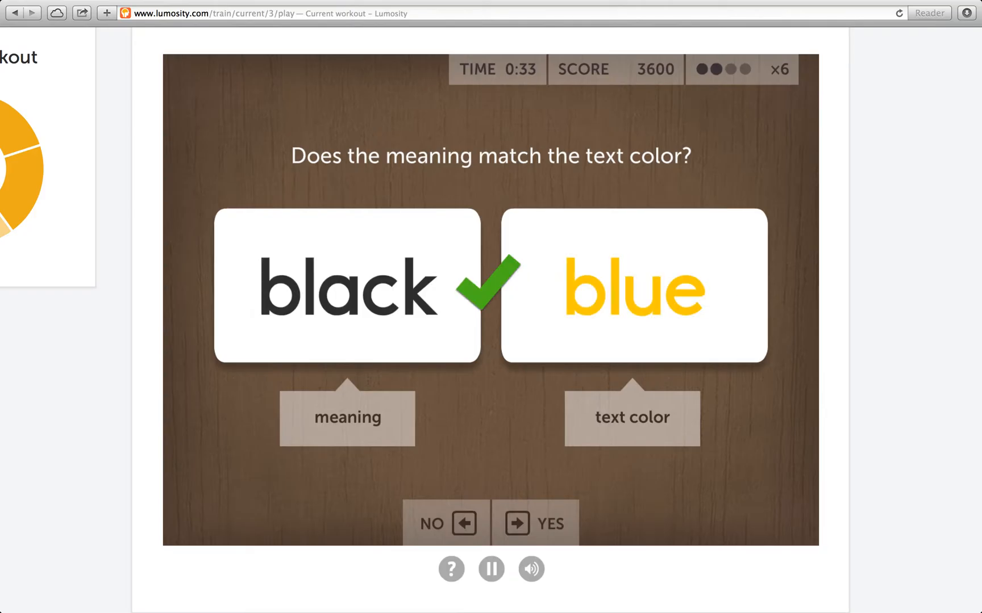
pyautogui.press('Left')
pyautogui.press('Left')
pyautogui.press('Left')
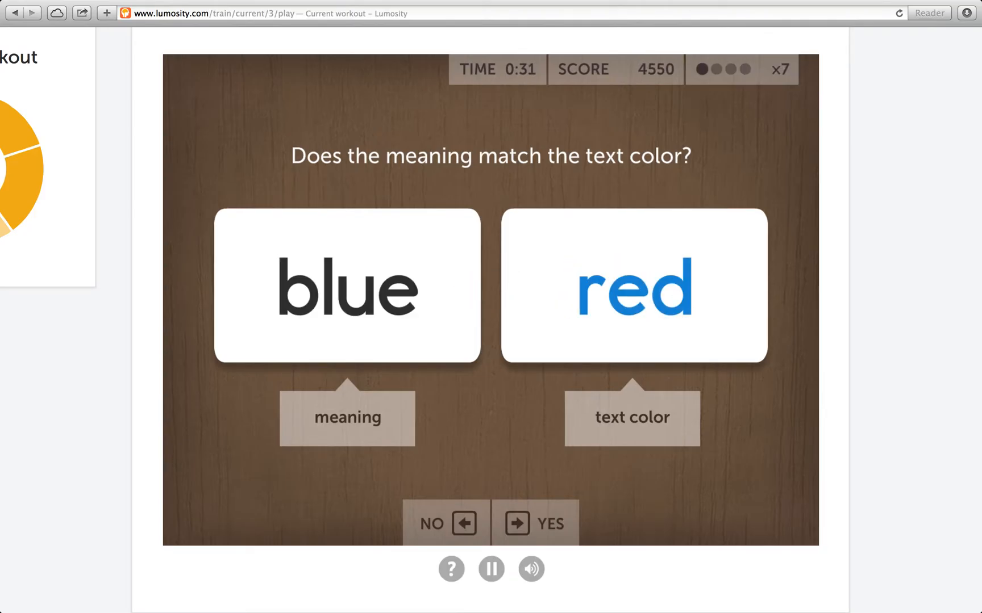
pyautogui.press('Left')
pyautogui.press('Right')
pyautogui.press('Right')
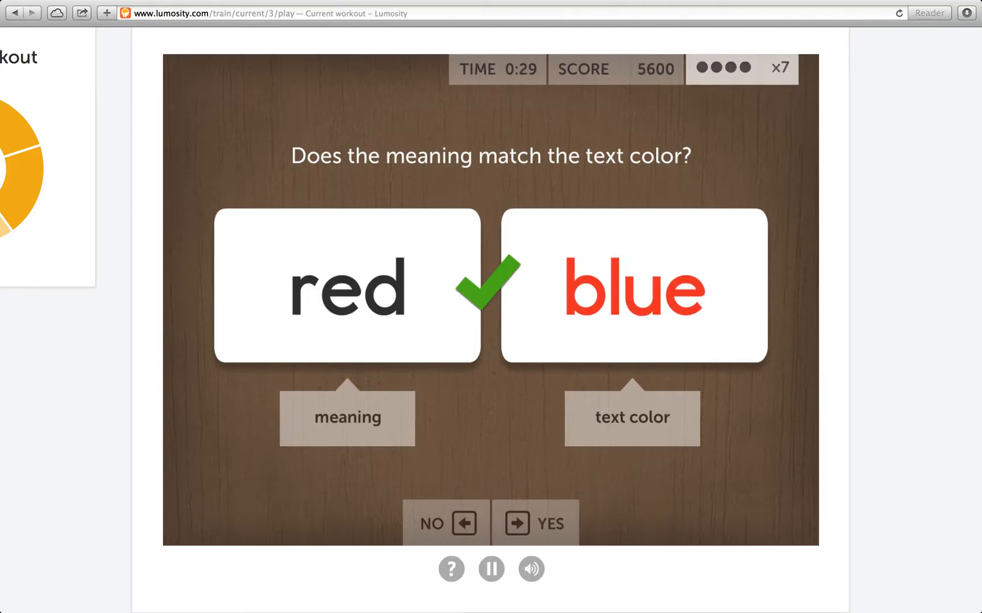
pyautogui.press('Left')
pyautogui.press('Left')
pyautogui.press('Left')
# Step: Judge the remaining word pairs until the timer runs out, ending on 25,500 points
pyautogui.press('Right')
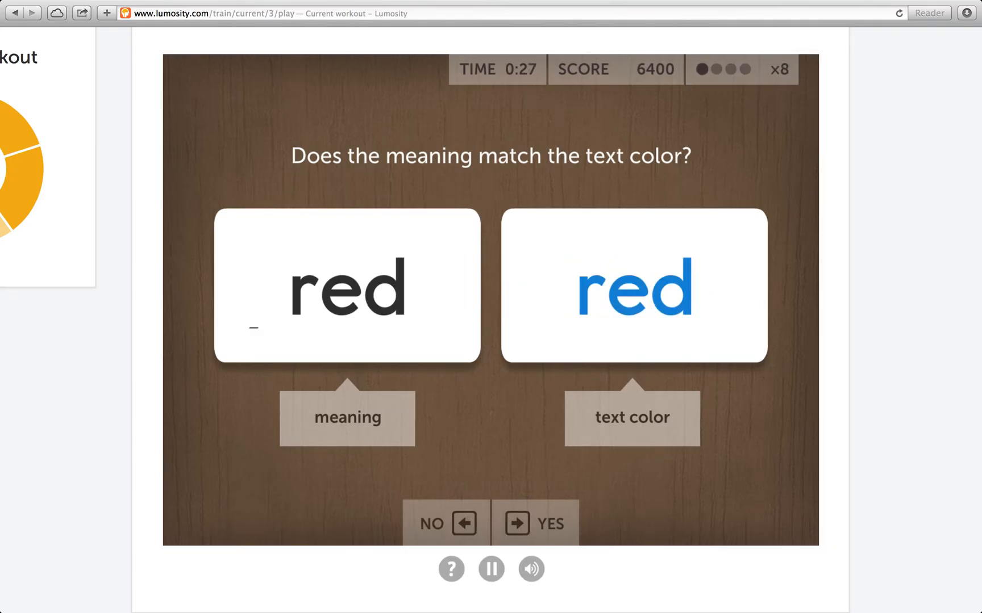
pyautogui.press('Left')
pyautogui.press('Right')
pyautogui.press('Right')
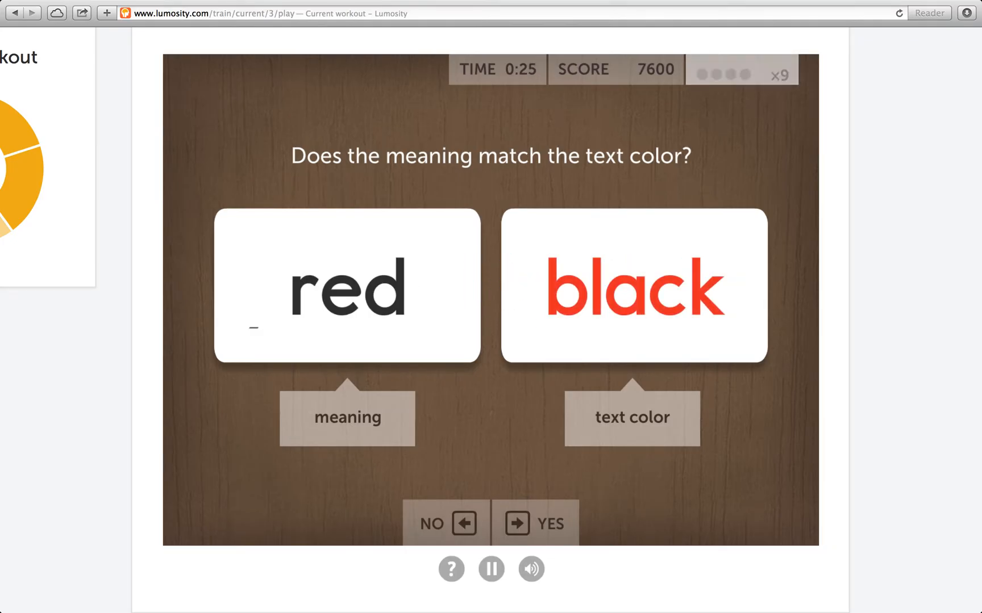
pyautogui.press('Right')
pyautogui.press('Left')
pyautogui.press('Left')
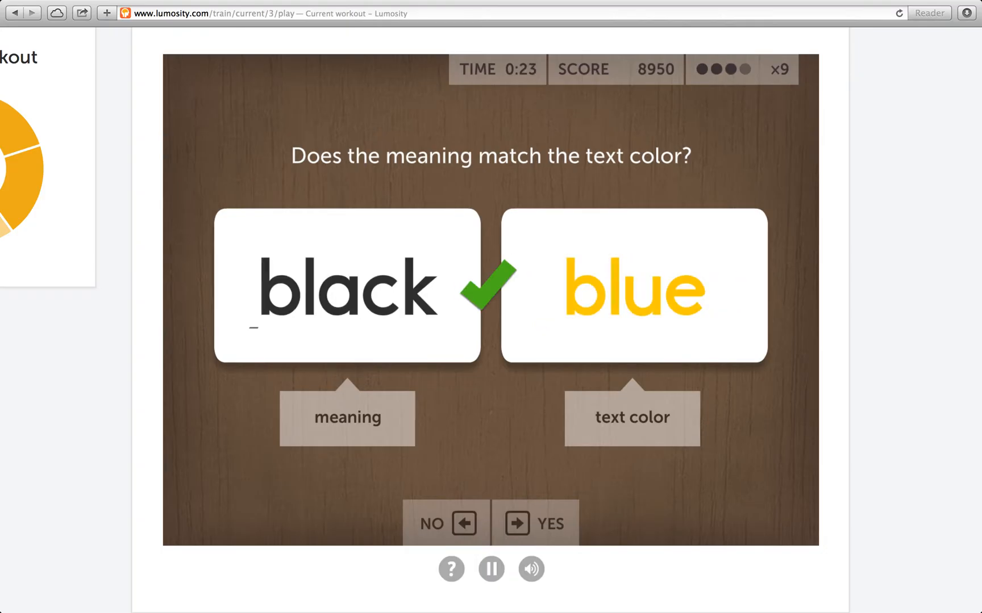
pyautogui.press('Left')
pyautogui.press('Right')
pyautogui.press('Right')
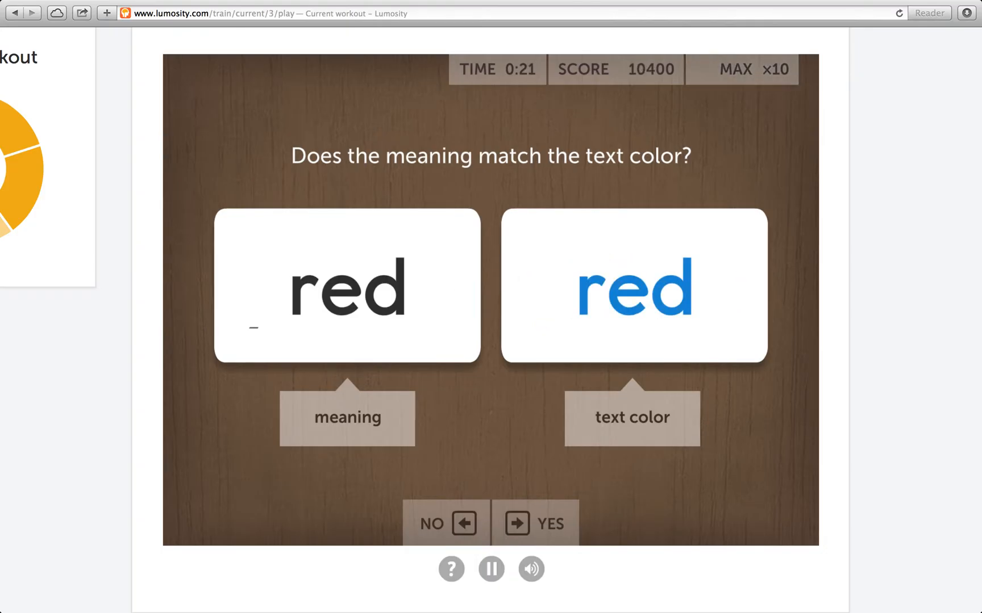
pyautogui.press('Right')
pyautogui.press('Right')
pyautogui.press('Left')
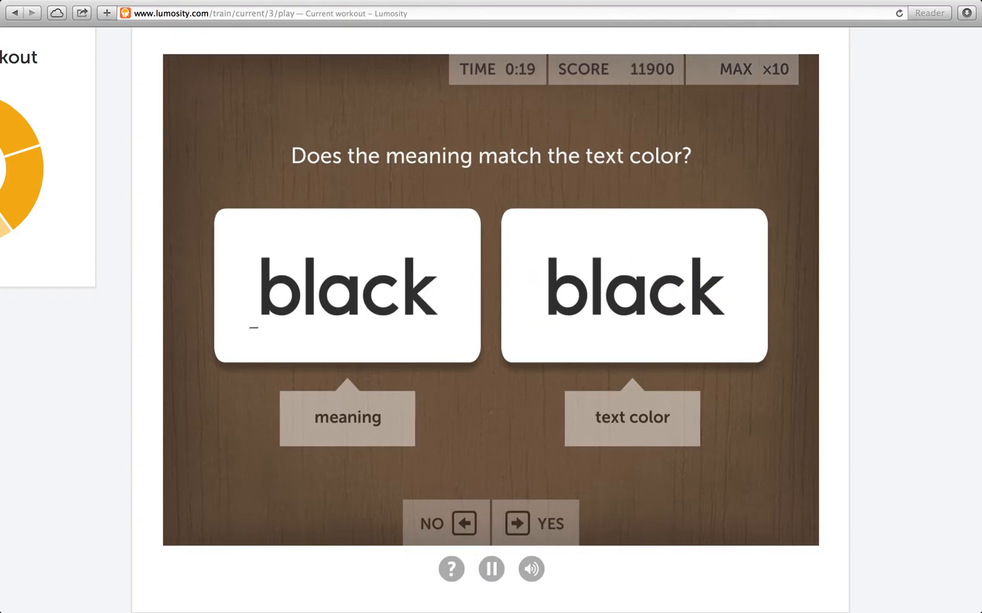
pyautogui.press('Left')
pyautogui.press('Right')
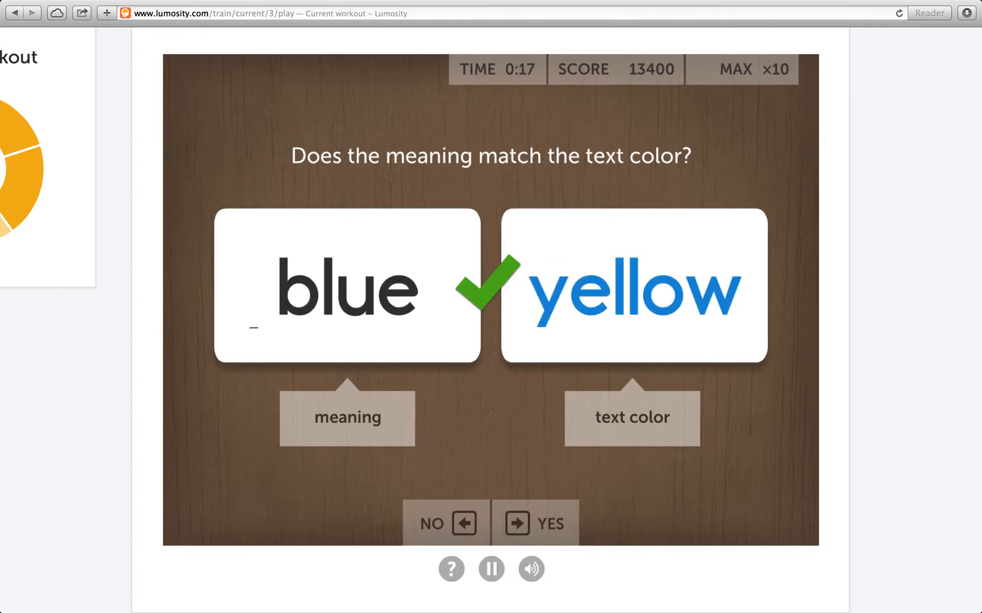
pyautogui.press('Right')
pyautogui.press('Right')
pyautogui.press('Right')
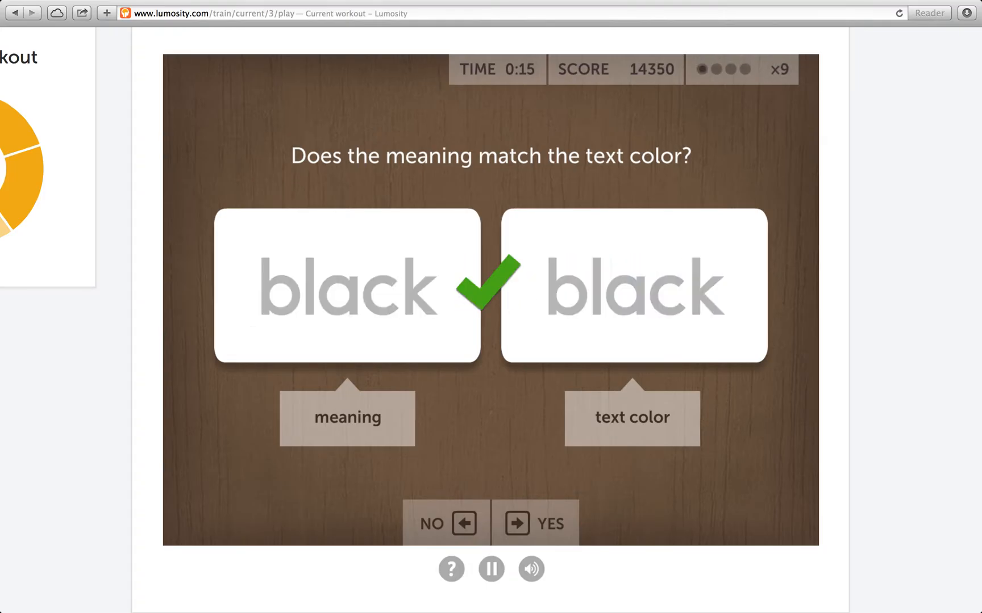
pyautogui.press('Right')
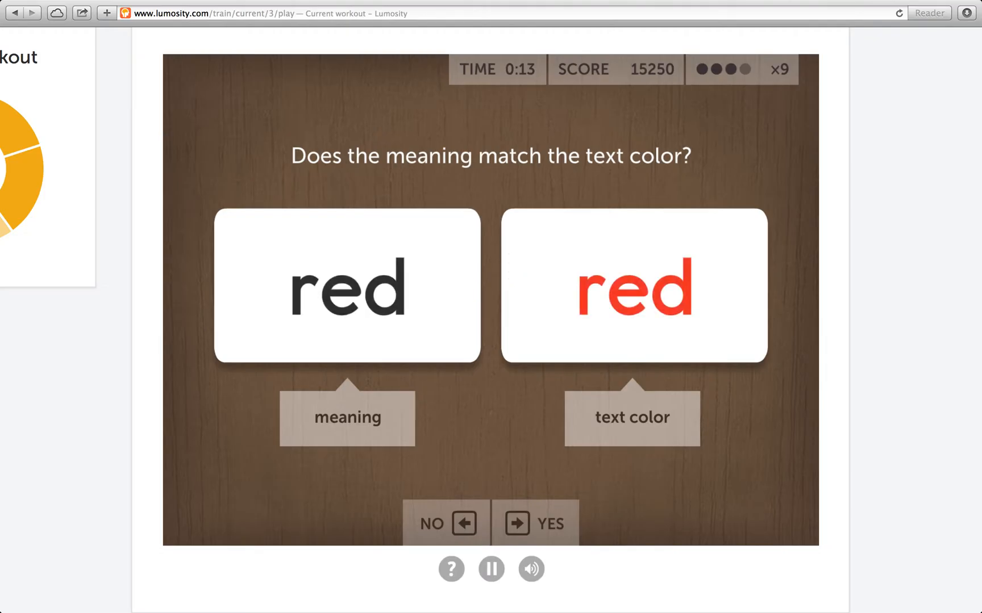
pyautogui.press('Right')
pyautogui.press('Right')
pyautogui.press('Left')
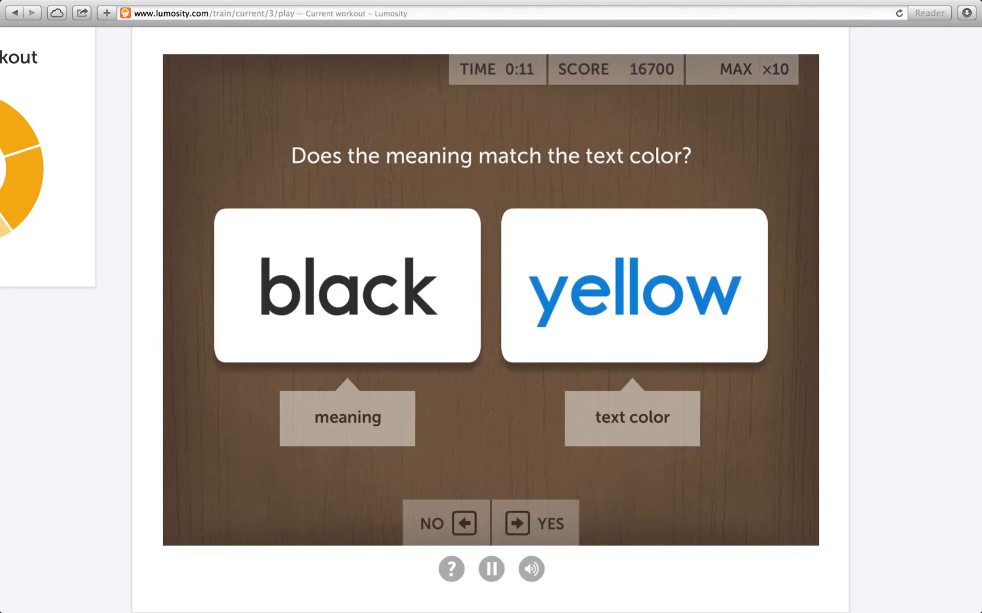
pyautogui.press('Left')
pyautogui.press('Right')
pyautogui.press('Right')
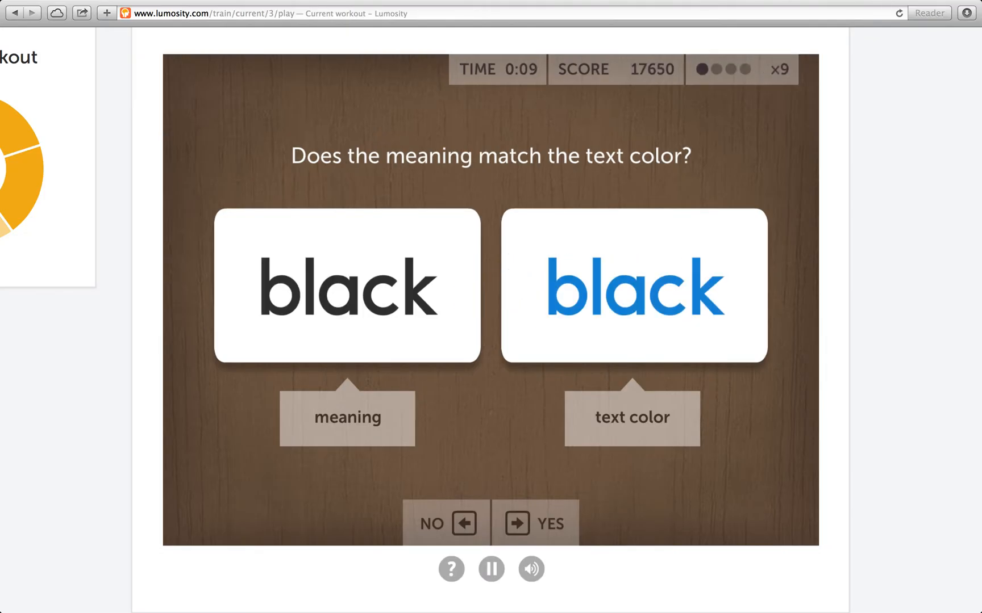
pyautogui.press('Left')
pyautogui.press('Left')
pyautogui.press('Right')
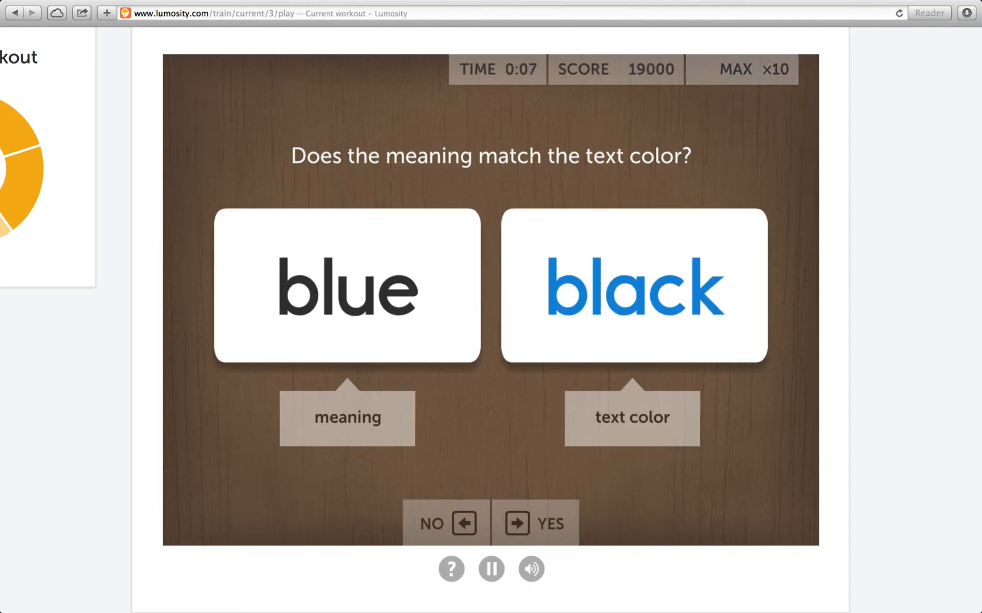
pyautogui.press('Right')
pyautogui.press('Left')
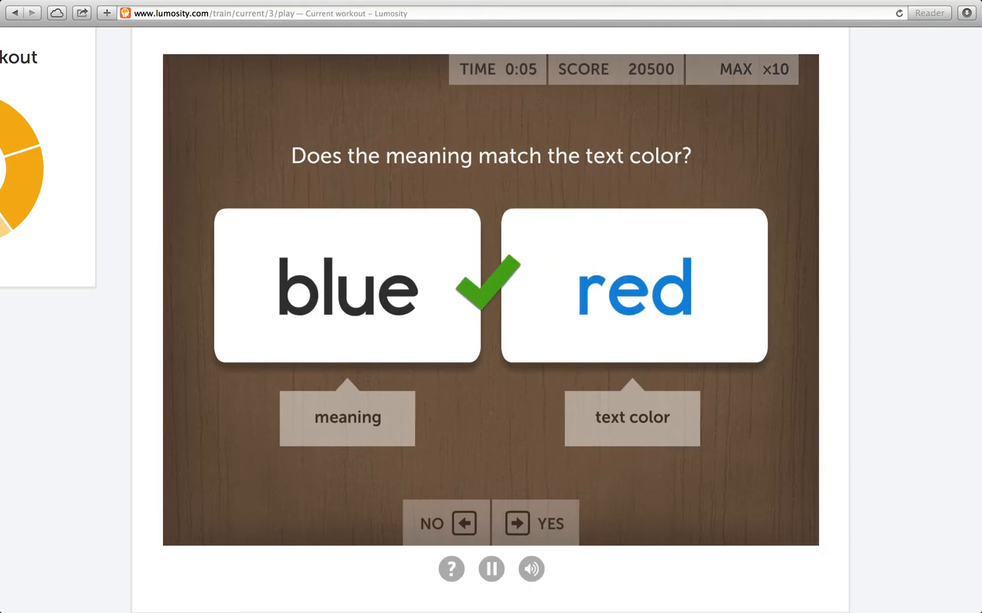
pyautogui.press('Right')
pyautogui.press('Right')
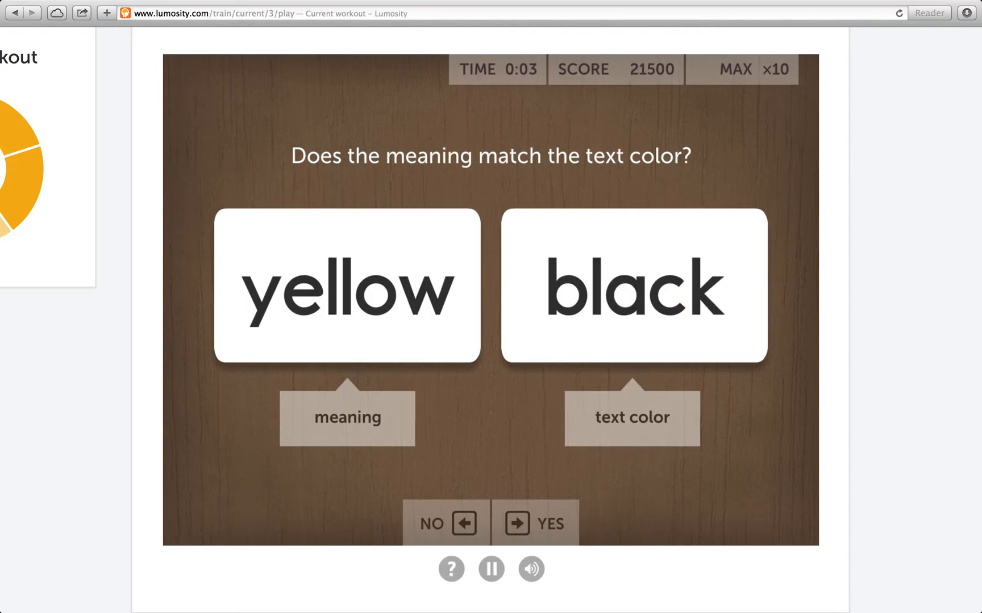
pyautogui.press('Left')
pyautogui.press('Left')
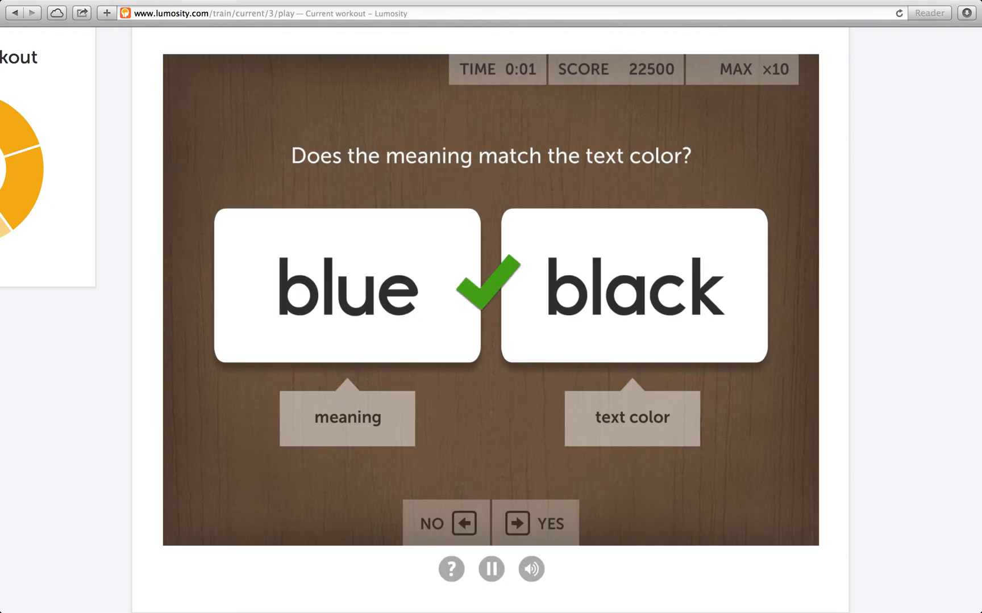
pyautogui.press('Right')
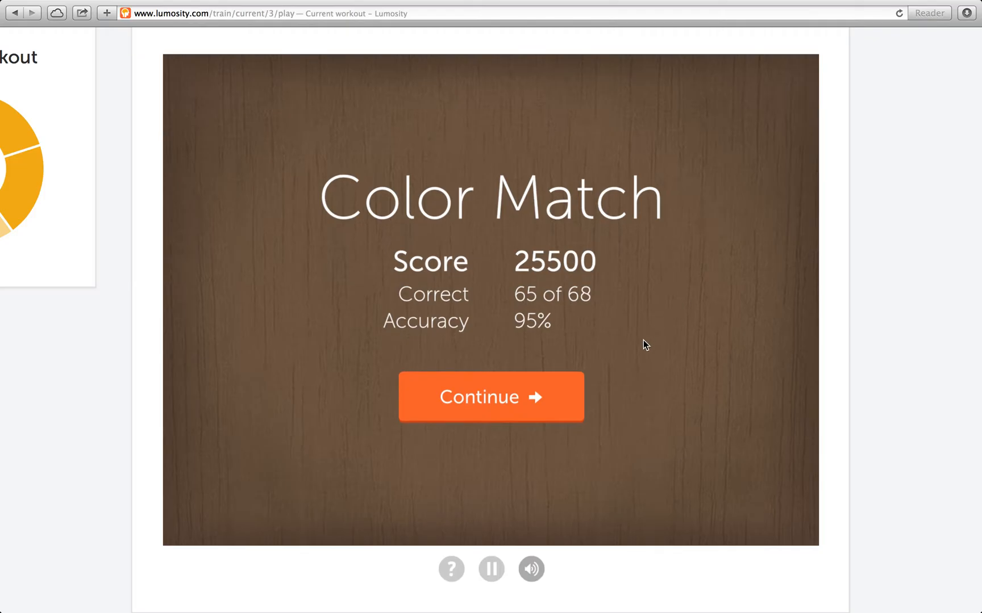
# Step: Continue past the Color Match results and start the Spatial Speed Match round
pyautogui.click(516, 424)
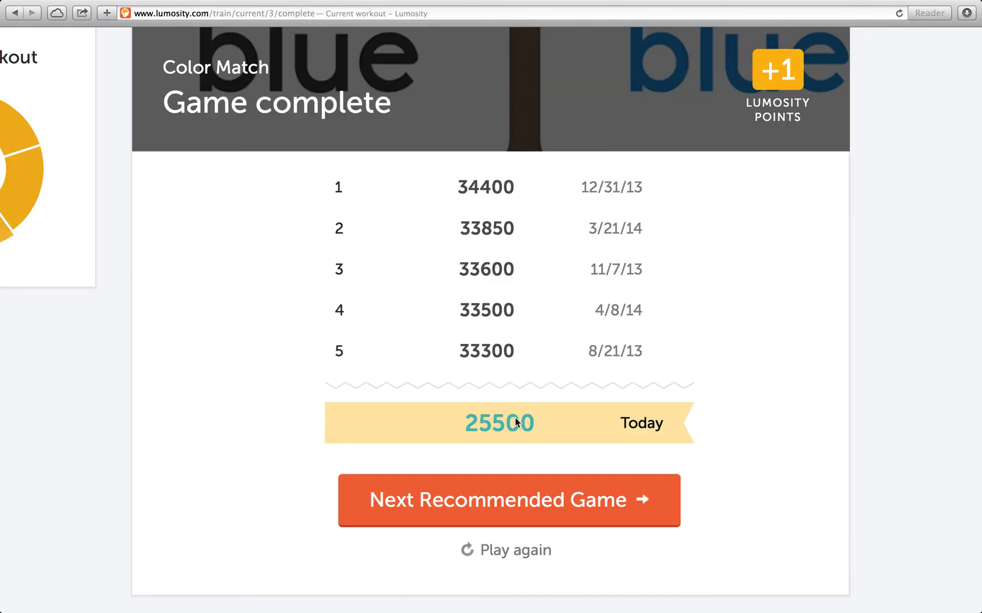
pyautogui.click(511, 485)
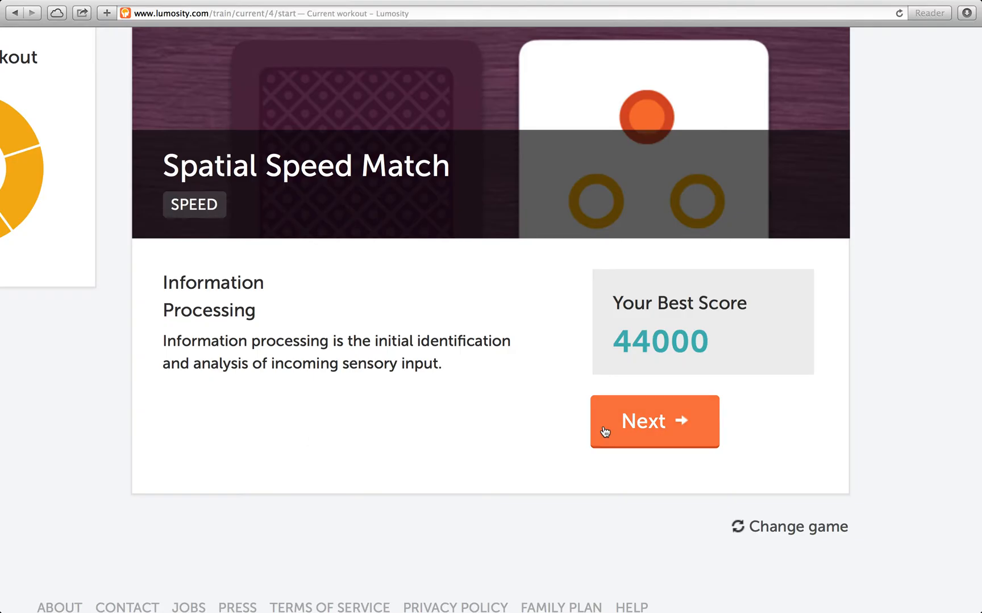
pyautogui.click(604, 431)
pyautogui.click(467, 428)
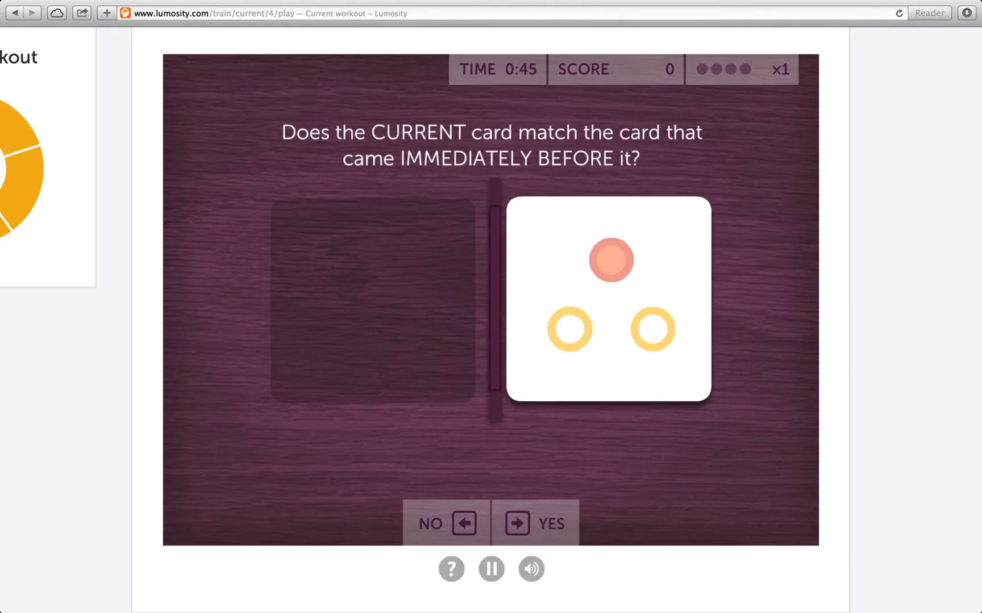
# Step: Answer Yes or No for each card on whether it matches the previous one, in quick succession
pyautogui.press('Right')
pyautogui.press('Right')
pyautogui.press('Left')
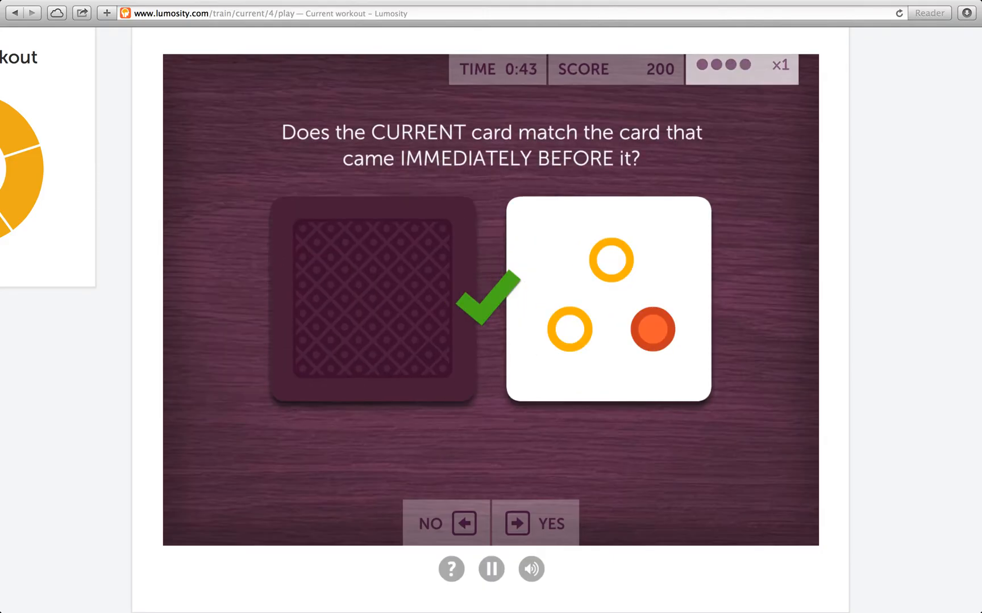
pyautogui.press('Right')
pyautogui.press('Left')
pyautogui.press('Right')
pyautogui.press('Left')
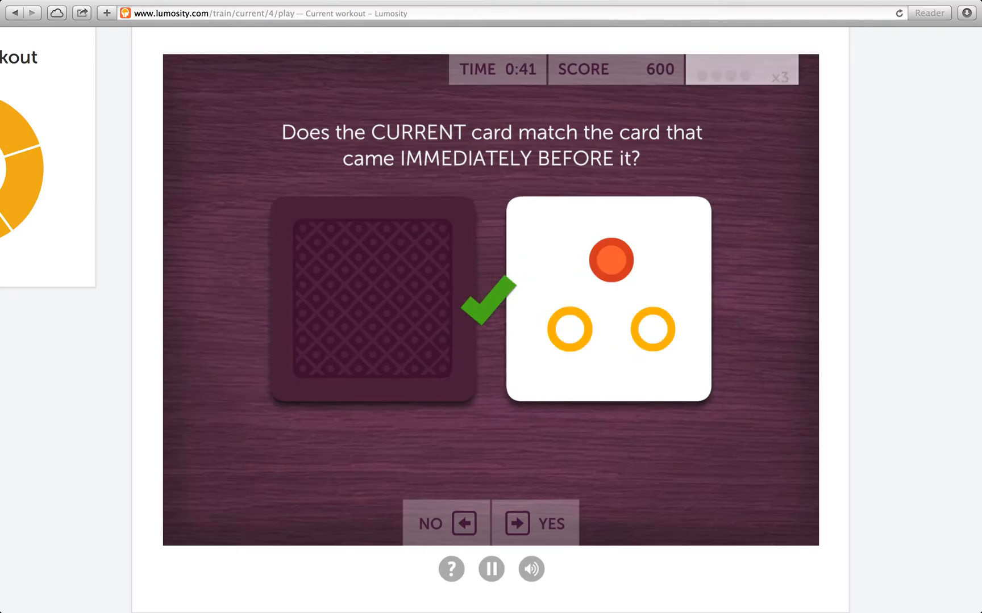
pyautogui.press('Right')
pyautogui.press('Right')
pyautogui.press('Left')
pyautogui.press('Right')
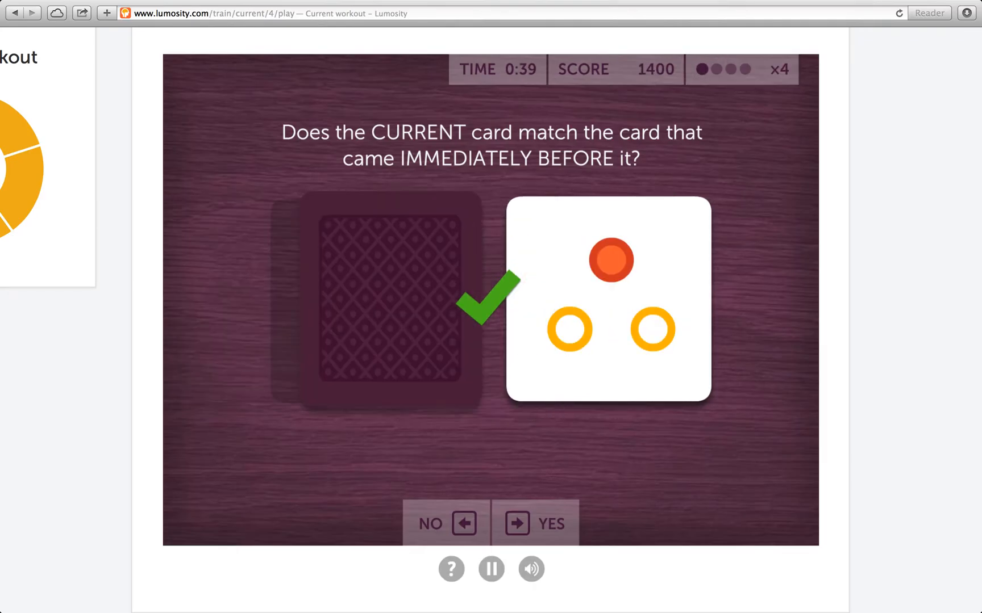
pyautogui.press('Right')
pyautogui.press('Left')
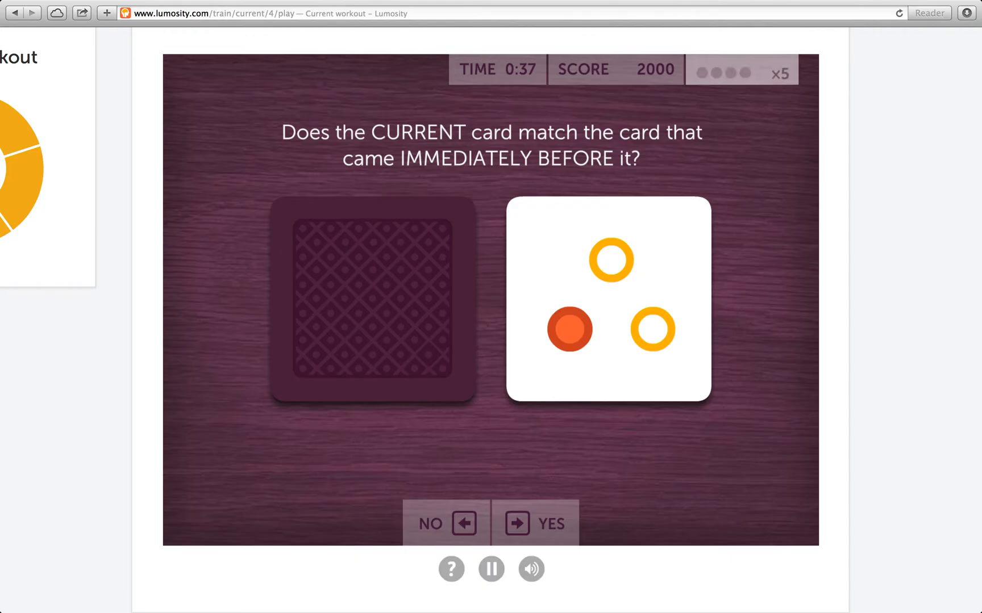
pyautogui.press('Right')
pyautogui.press('Left')
pyautogui.press('Right')
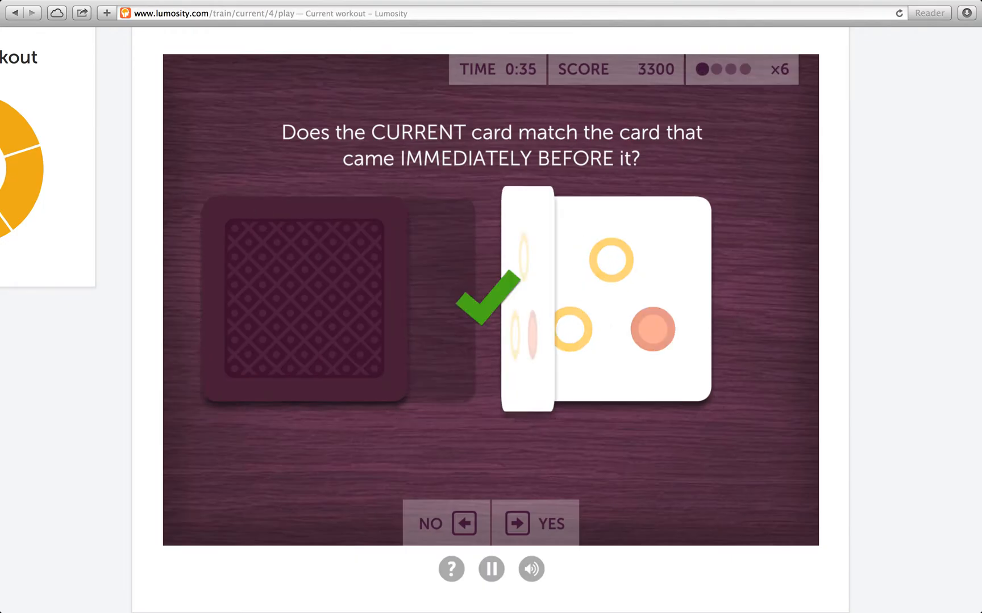
pyautogui.press('Right')
pyautogui.press('Left')
pyautogui.press('Right')
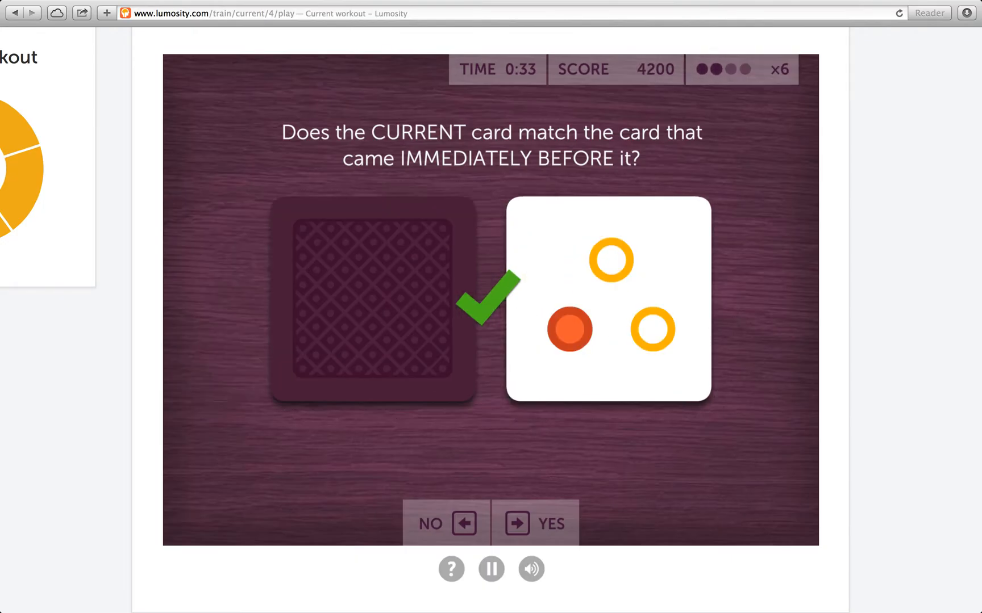
pyautogui.press('Right')
pyautogui.press('Right')
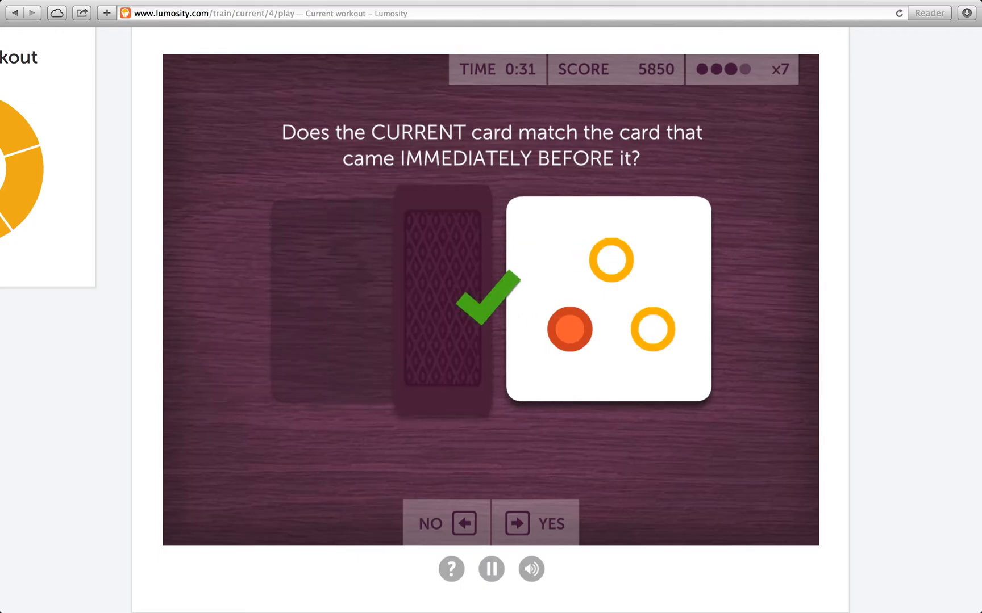
# Step: Keep answering the remaining cards until the timer ends on 36,250 points, 88 of 94 correct
pyautogui.press('Right')
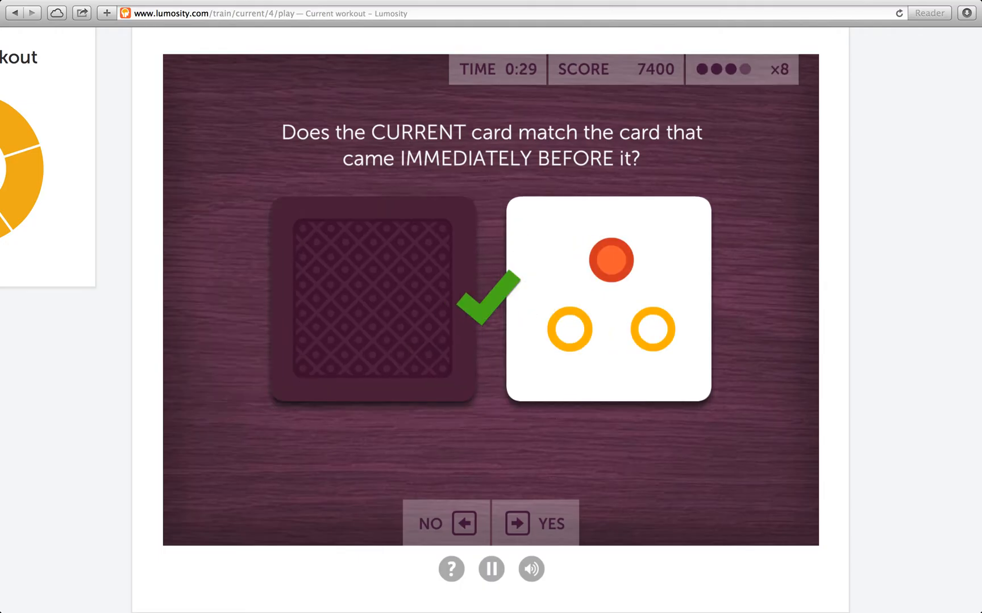
pyautogui.press('Right')
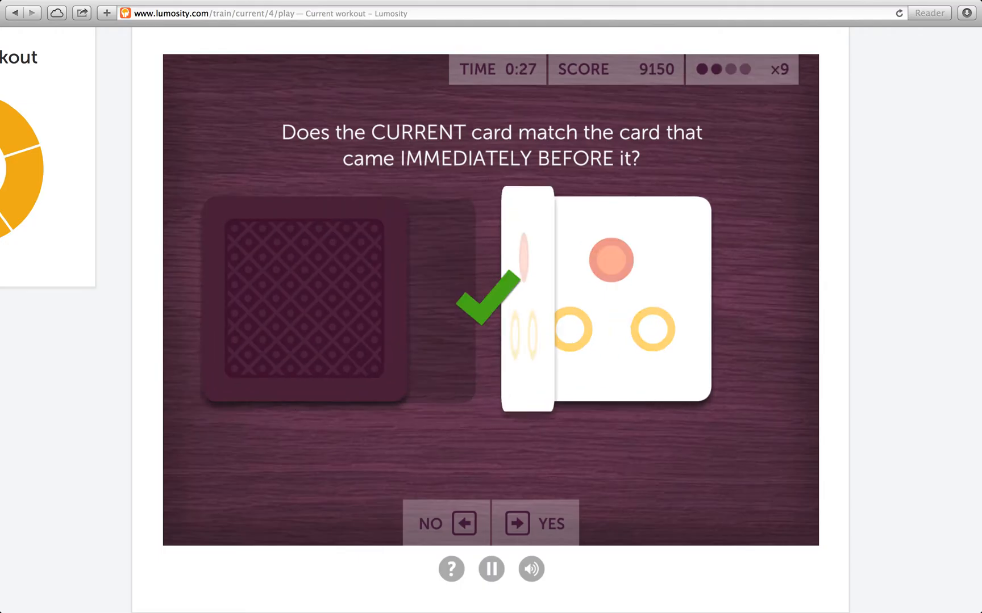
pyautogui.press('Left')
pyautogui.press('Left')
pyautogui.press('Left')
pyautogui.press('Left')
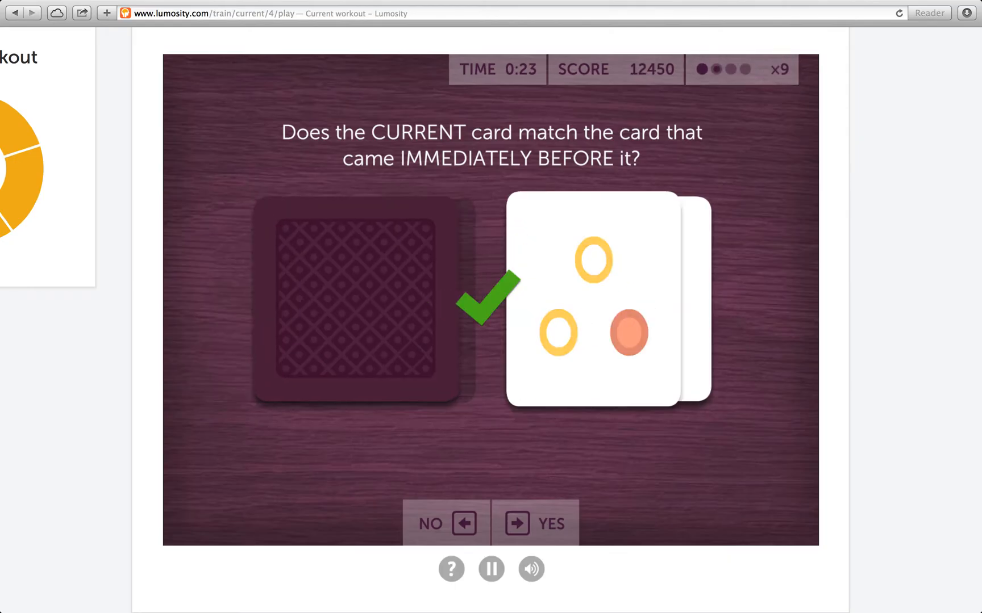
pyautogui.press('Left')
pyautogui.press('Right')
pyautogui.press('Right')
pyautogui.press('Left')
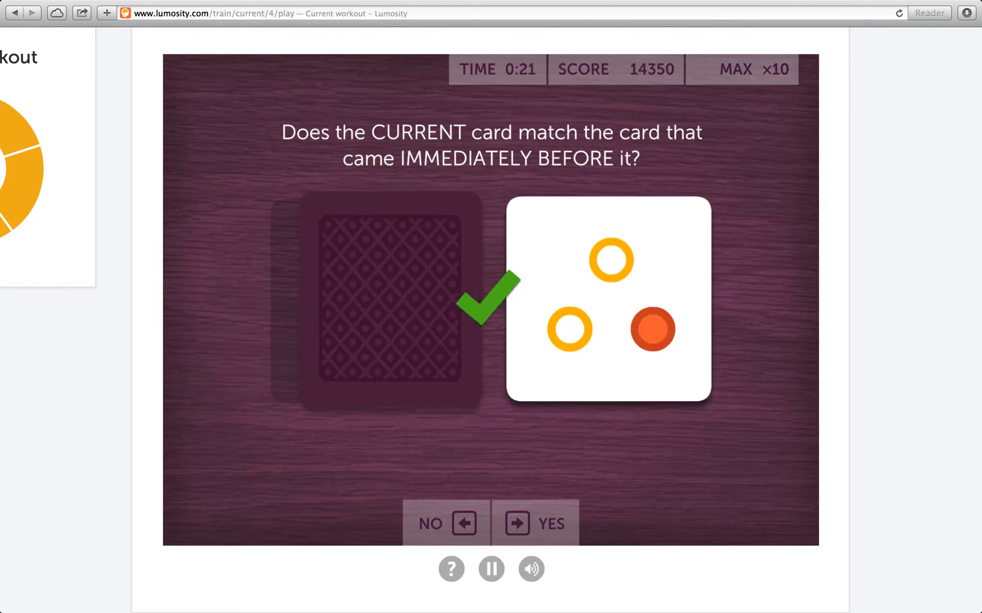
pyautogui.press('Right')
pyautogui.press('Right')
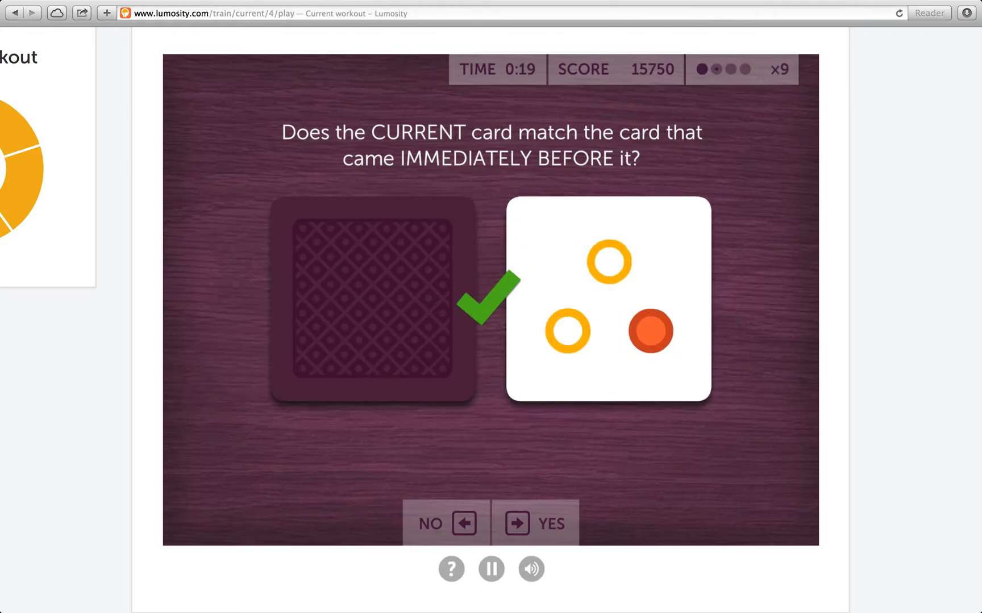
pyautogui.press('Left')
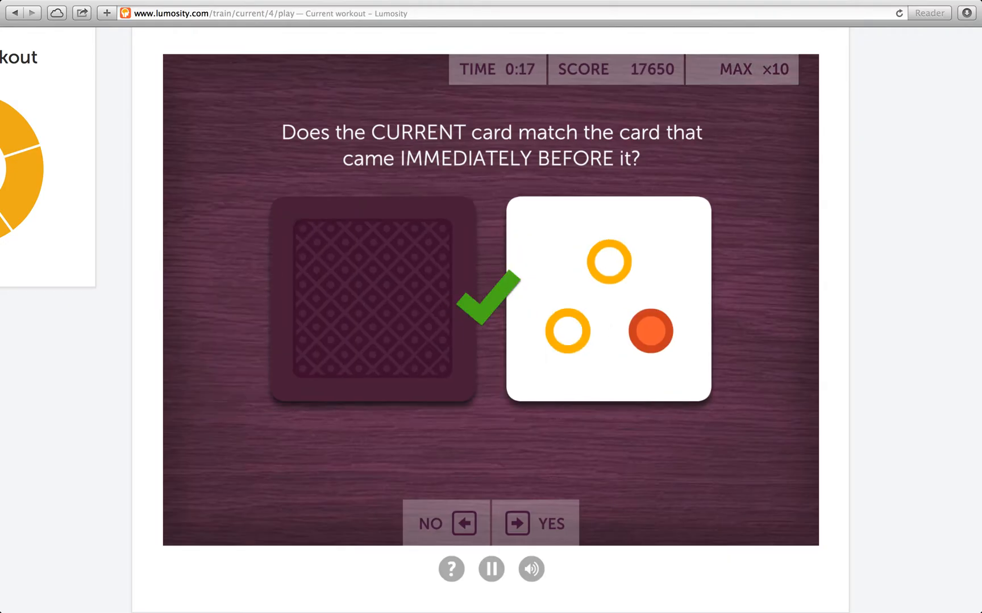
pyautogui.press('Right')
pyautogui.press('Right')
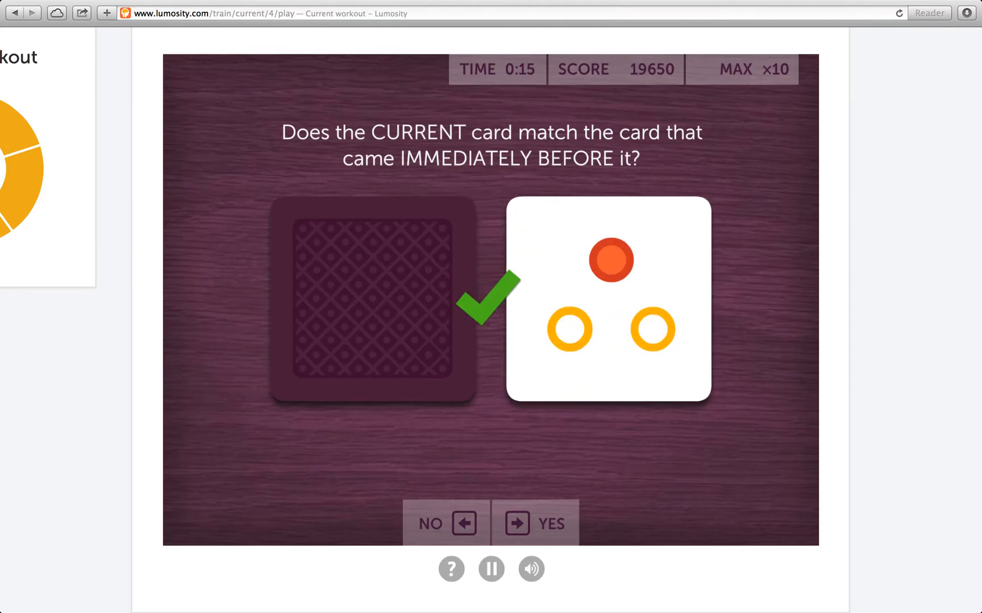
pyautogui.press('Right')
pyautogui.press('Right')
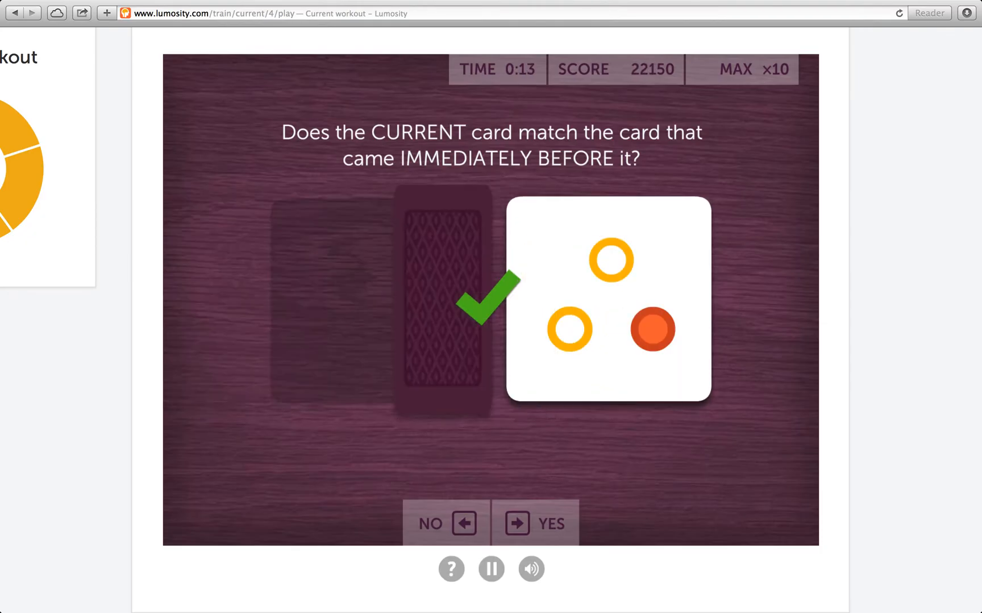
pyautogui.press('Right')
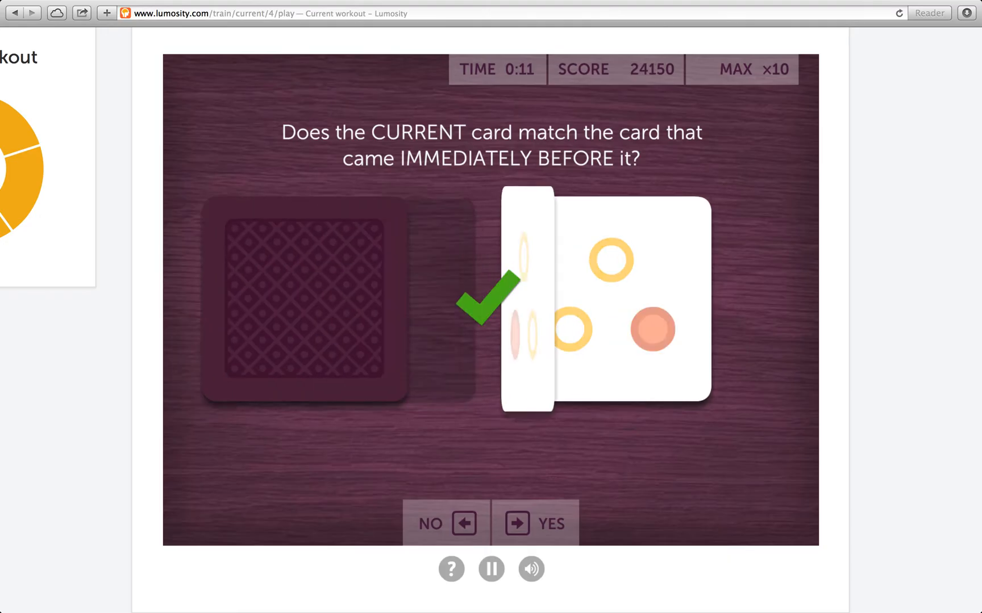
pyautogui.press('Right')
pyautogui.press('Right')
pyautogui.press('Left')
pyautogui.press('Right')
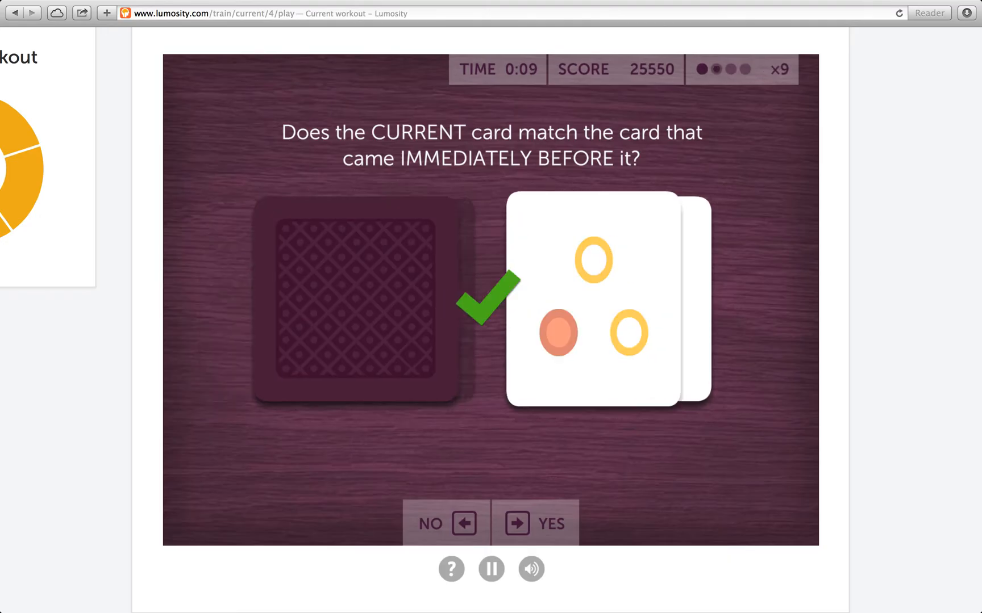
pyautogui.press('Right')
pyautogui.press('Right')
pyautogui.press('Right')
pyautogui.press('Right')
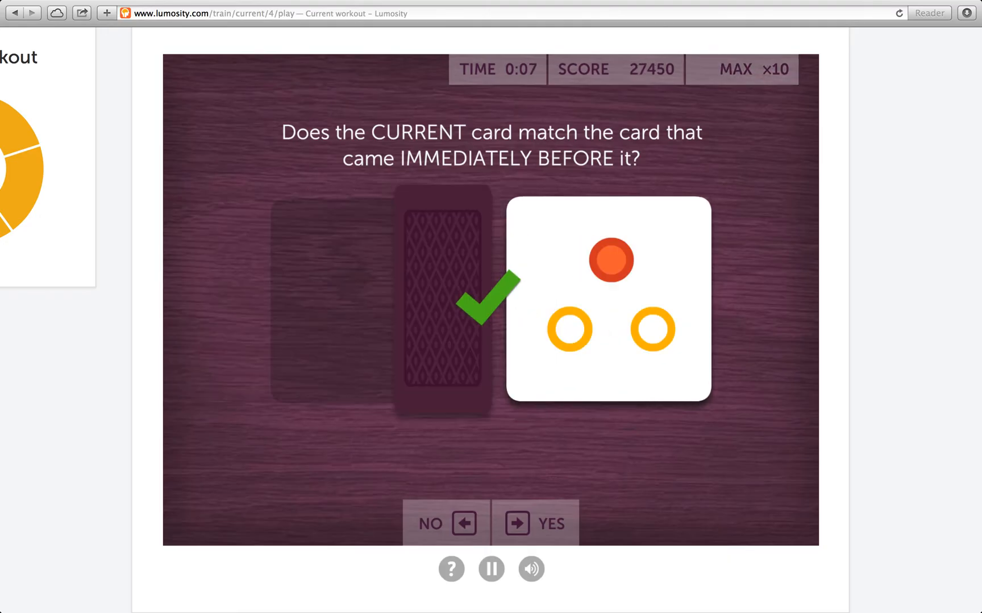
pyautogui.press('Left')
pyautogui.press('Right')
pyautogui.press('Right')
pyautogui.press('Right')
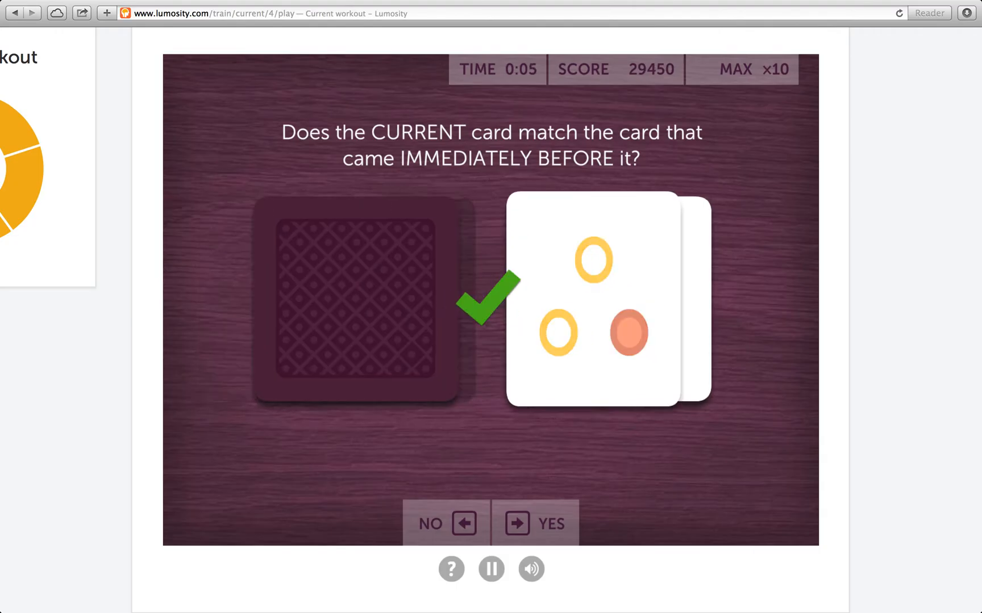
pyautogui.press('Right')
pyautogui.press('Right')
pyautogui.press('Right')
pyautogui.press('Right')
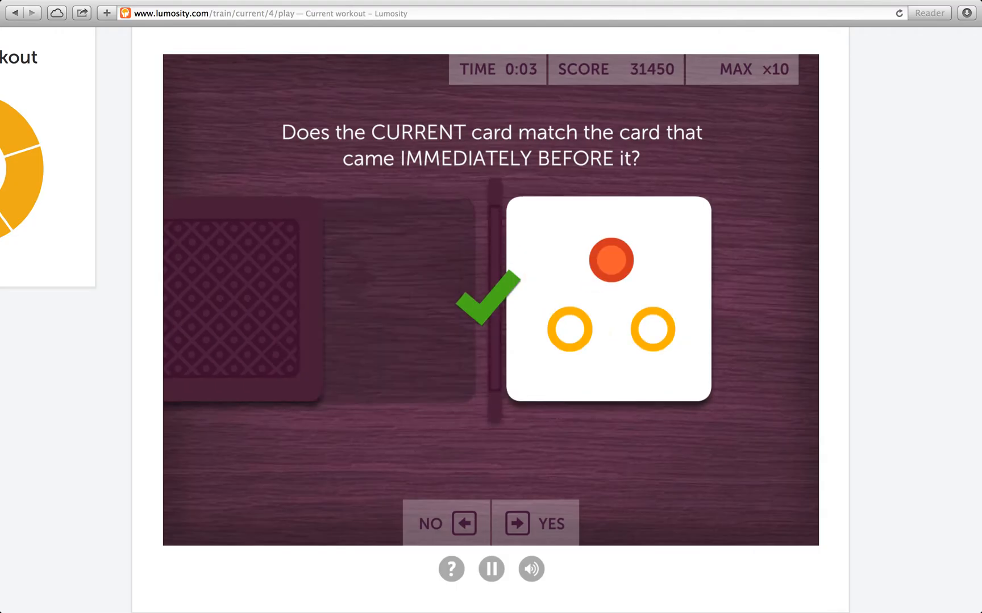
pyautogui.press('Right')
pyautogui.press('Right')
pyautogui.press('Right')
pyautogui.press('Right')
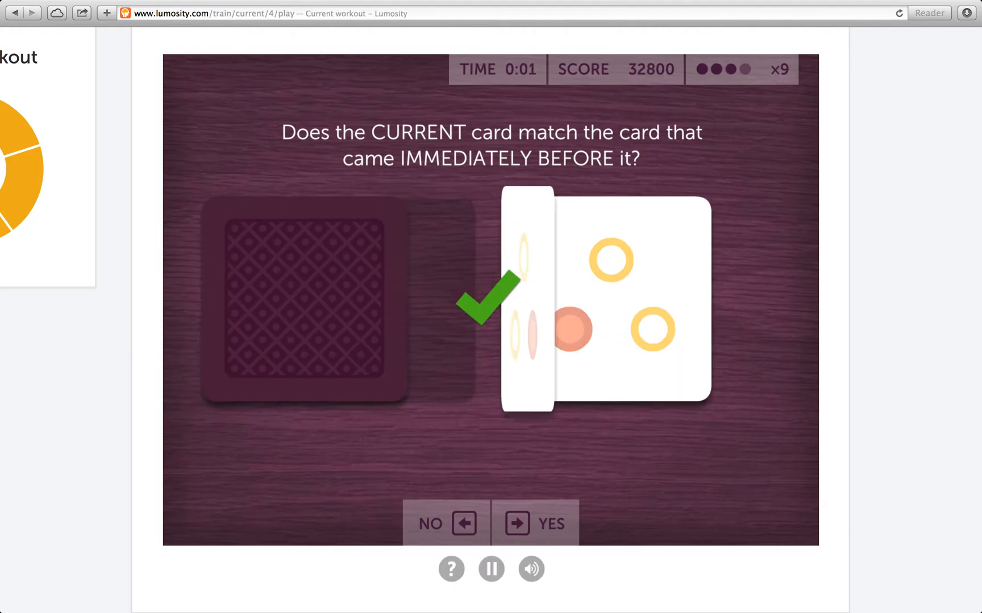
pyautogui.press('Right')
pyautogui.press('Right')
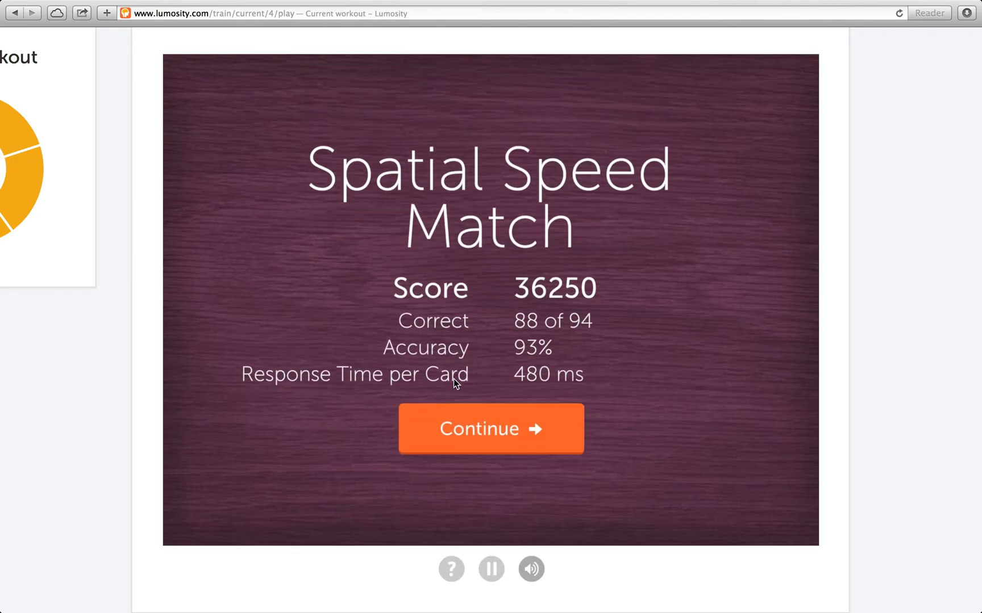
# Step: Continue from the Spatial Speed Match results to the next recommended game, Speed Pack
pyautogui.click(474, 414)
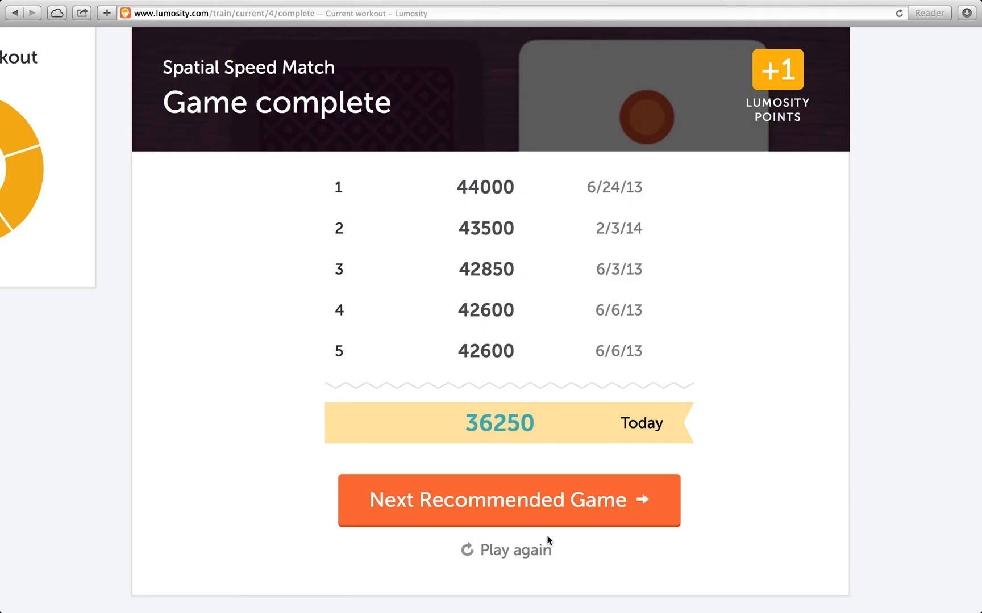
pyautogui.click(541, 505)
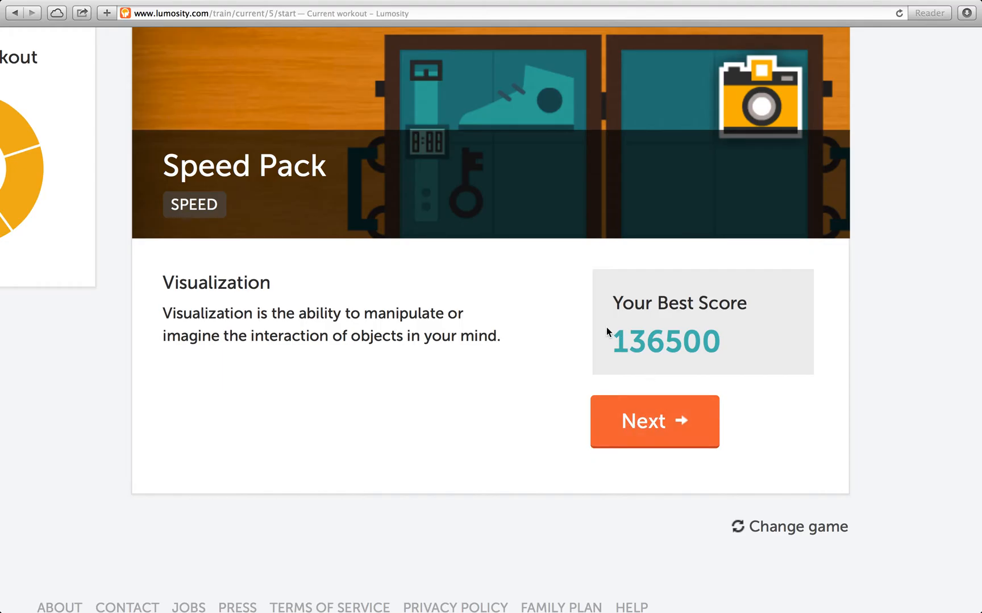
# Step: Proceed through the Speed Pack description and intro to begin its first level-9 round
pyautogui.click(629, 421)
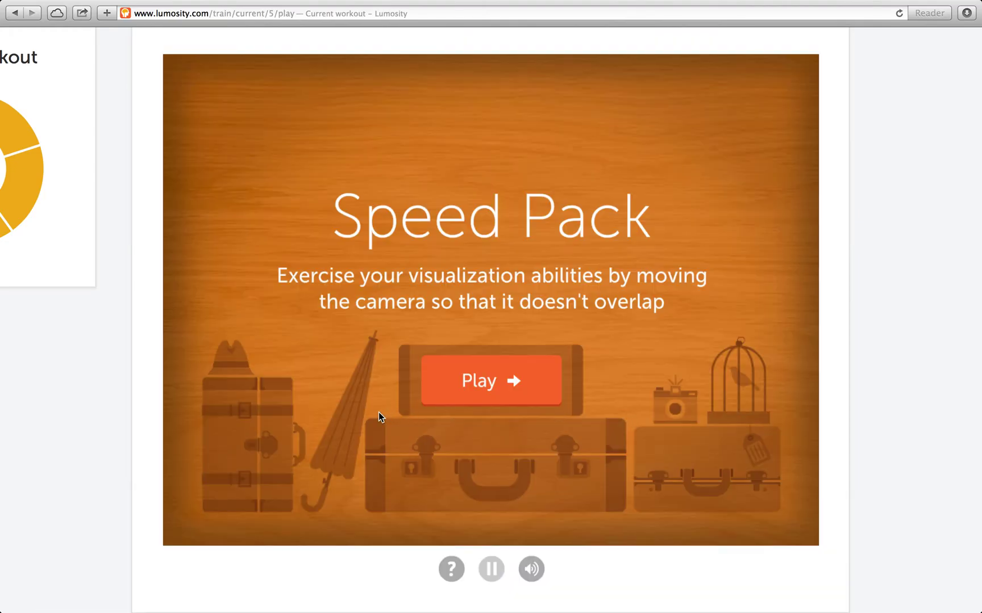
pyautogui.click(475, 395)
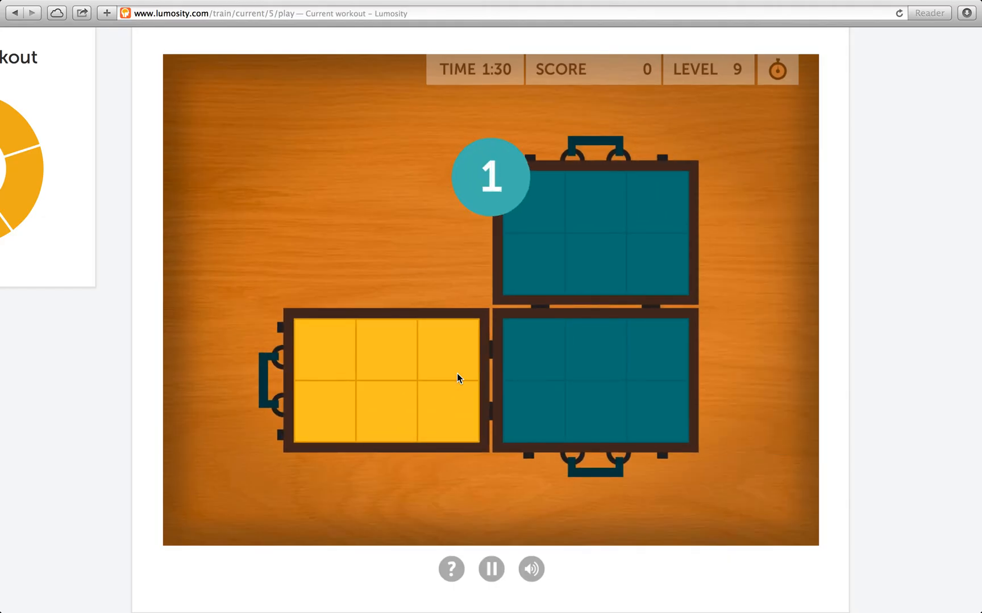
# Step: Pack the camera into the non-overlapping cell of the first suitcases, by click then by drag
pyautogui.click(457, 374)
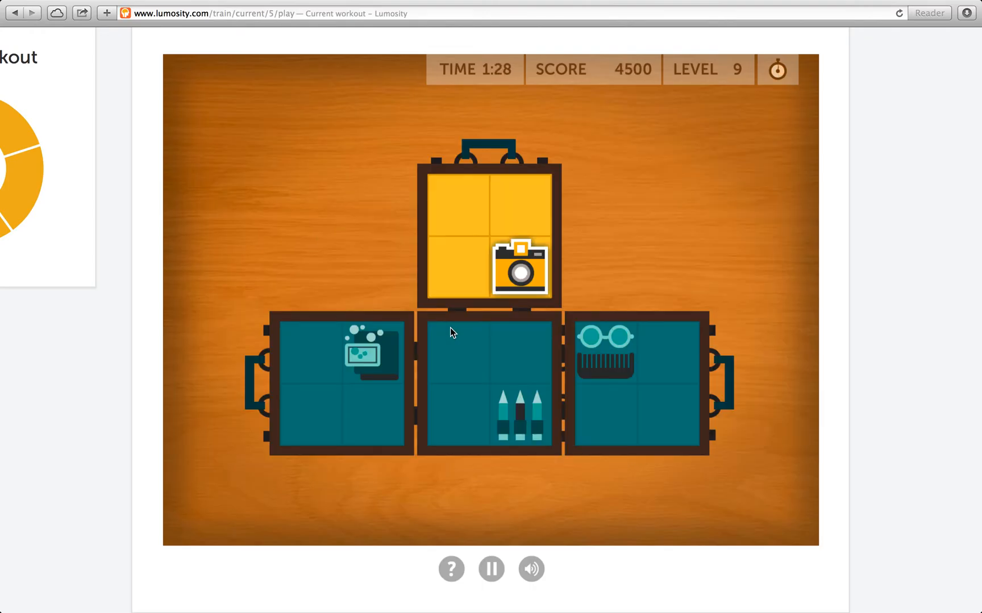
pyautogui.click(519, 212)
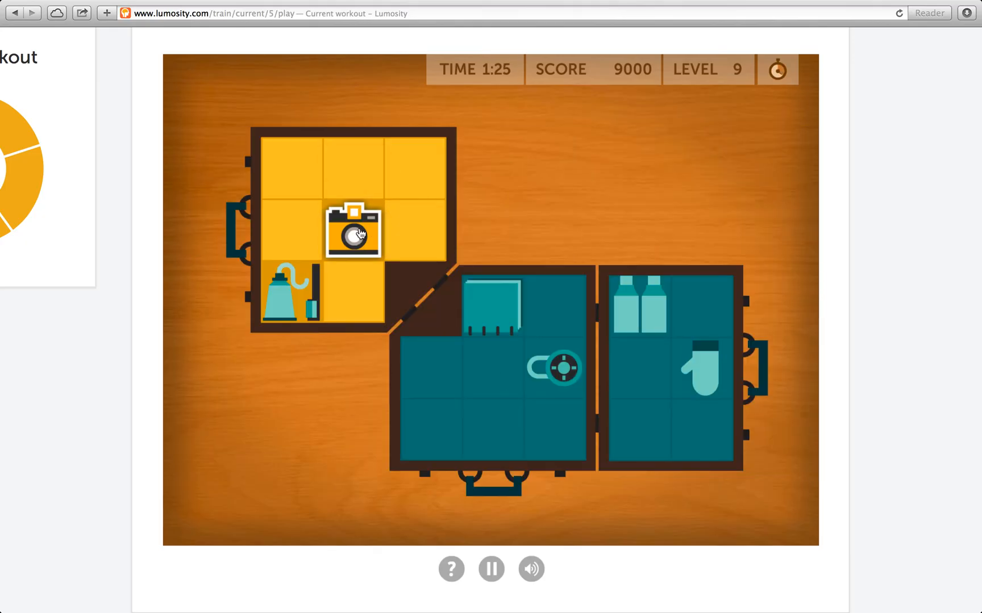
pyautogui.click(300, 183)
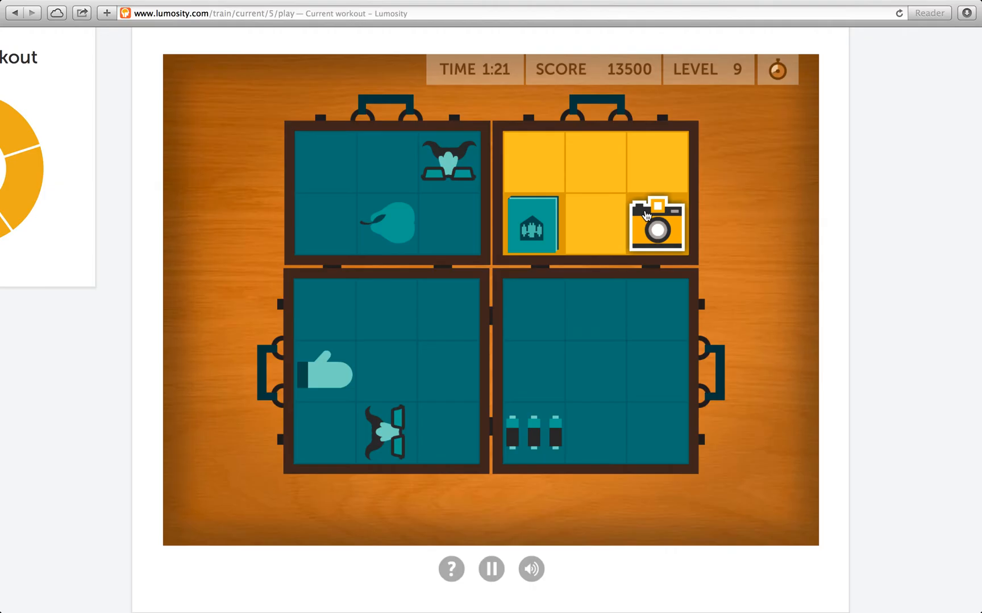
pyautogui.click(658, 222)
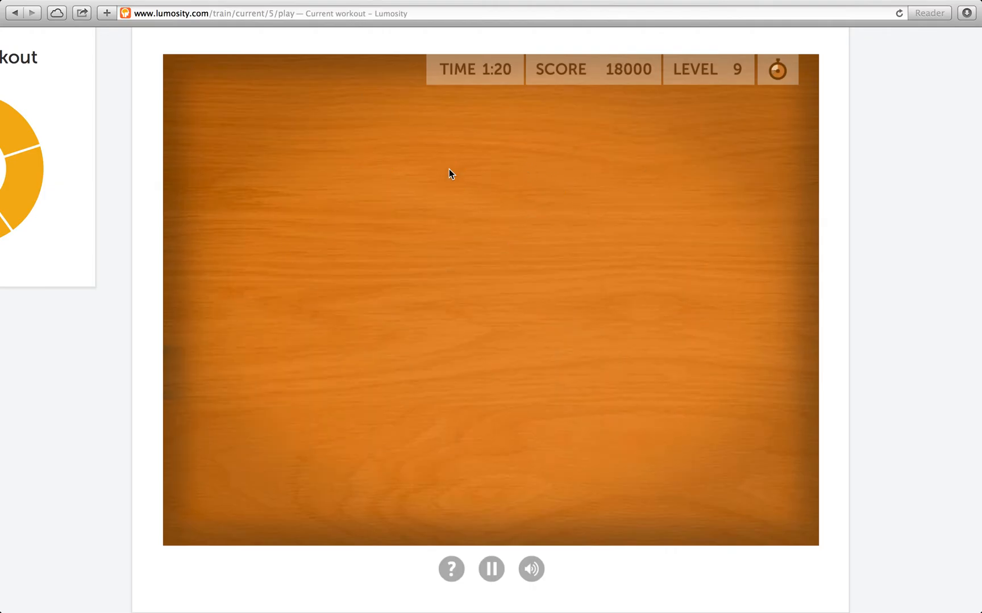
pyautogui.moveTo(460, 276); pyautogui.dragTo(522, 338)
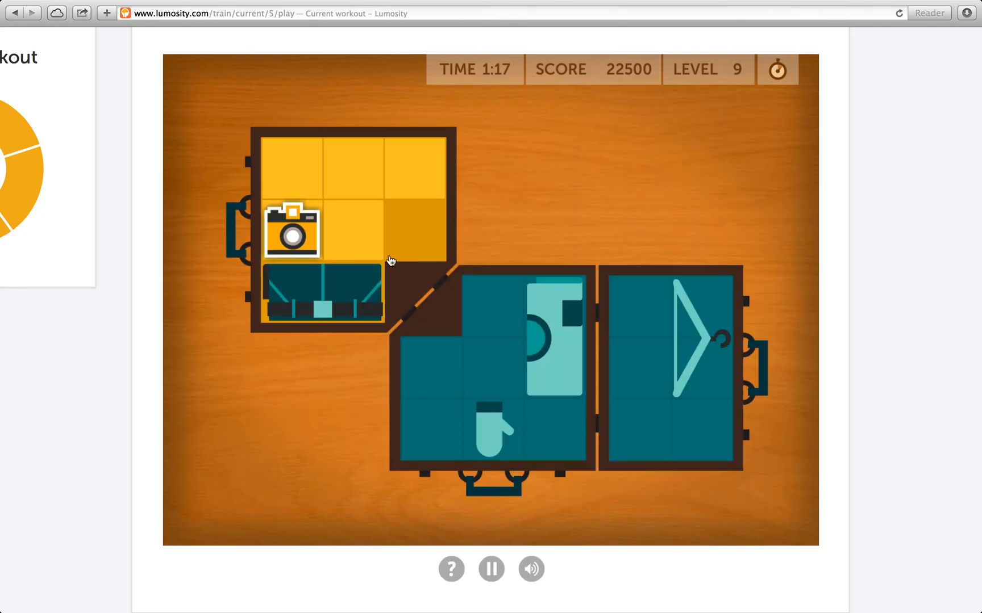
pyautogui.moveTo(361, 178); pyautogui.dragTo(291, 168)
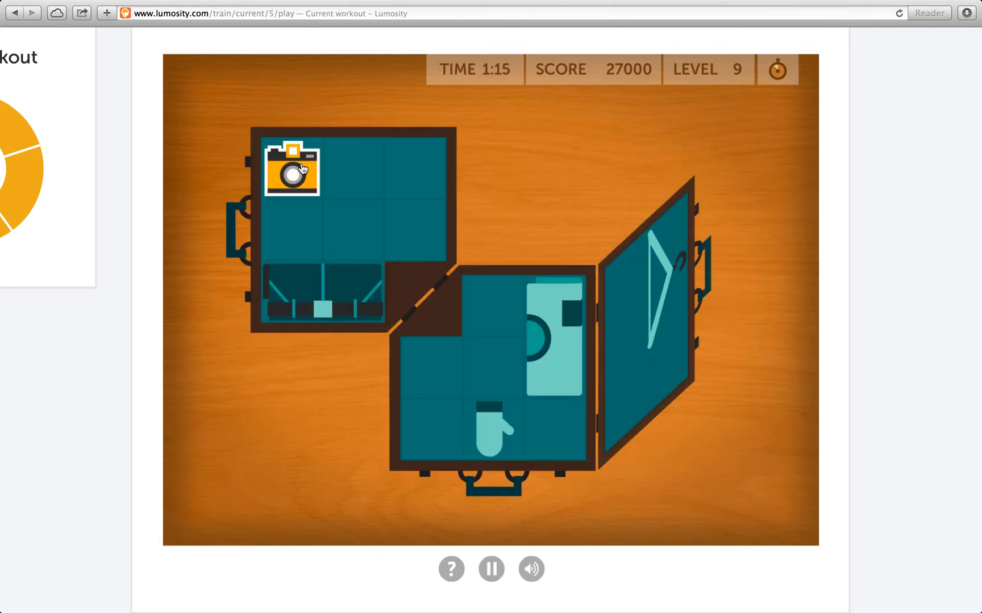
# Step: Drag the camera into its matching cell in each new suitcase, reaching 49,500 points
pyautogui.moveTo(387, 222)
pyautogui.mouseDown()
pyautogui.moveTo(335, 237)
pyautogui.moveTo(452, 230)
pyautogui.moveTo(330, 230)
pyautogui.mouseUp()
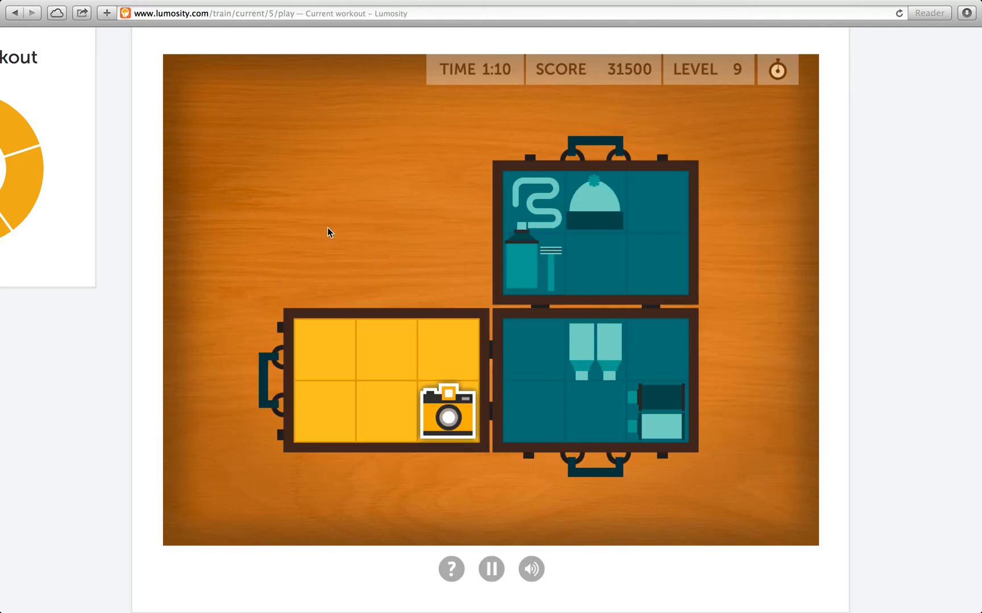
pyautogui.moveTo(450, 407)
pyautogui.mouseDown()
pyautogui.moveTo(430, 345)
pyautogui.moveTo(330, 344)
pyautogui.mouseUp()
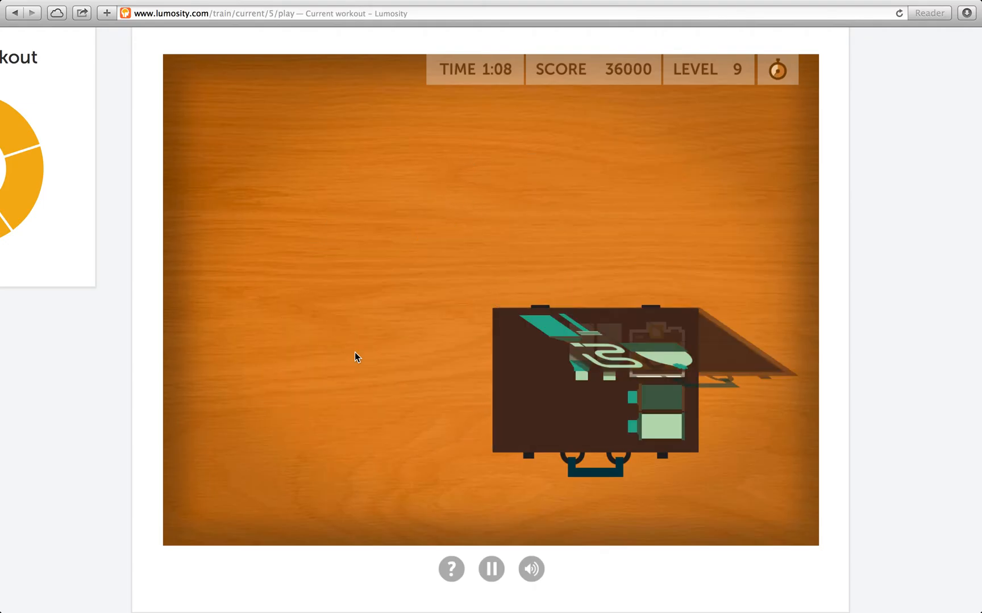
pyautogui.moveTo(341, 288)
pyautogui.mouseDown()
pyautogui.moveTo(354, 165)
pyautogui.moveTo(355, 226)
pyautogui.moveTo(414, 226)
pyautogui.moveTo(292, 234)
pyautogui.mouseUp()
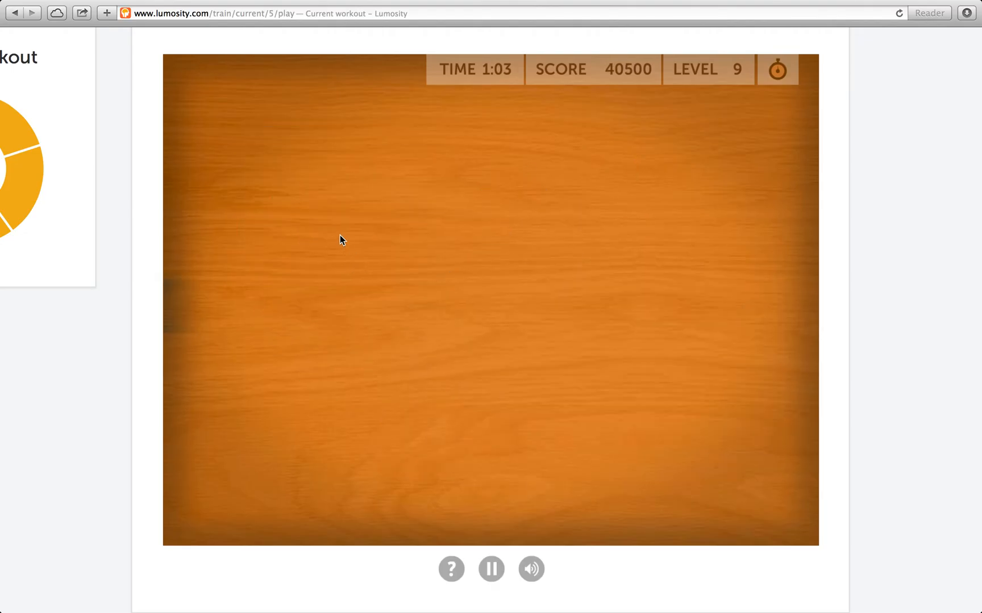
pyautogui.moveTo(521, 207)
pyautogui.mouseDown()
pyautogui.moveTo(472, 287)
pyautogui.moveTo(461, 399)
pyautogui.moveTo(522, 212)
pyautogui.moveTo(493, 260)
pyautogui.moveTo(468, 277)
pyautogui.mouseUp()
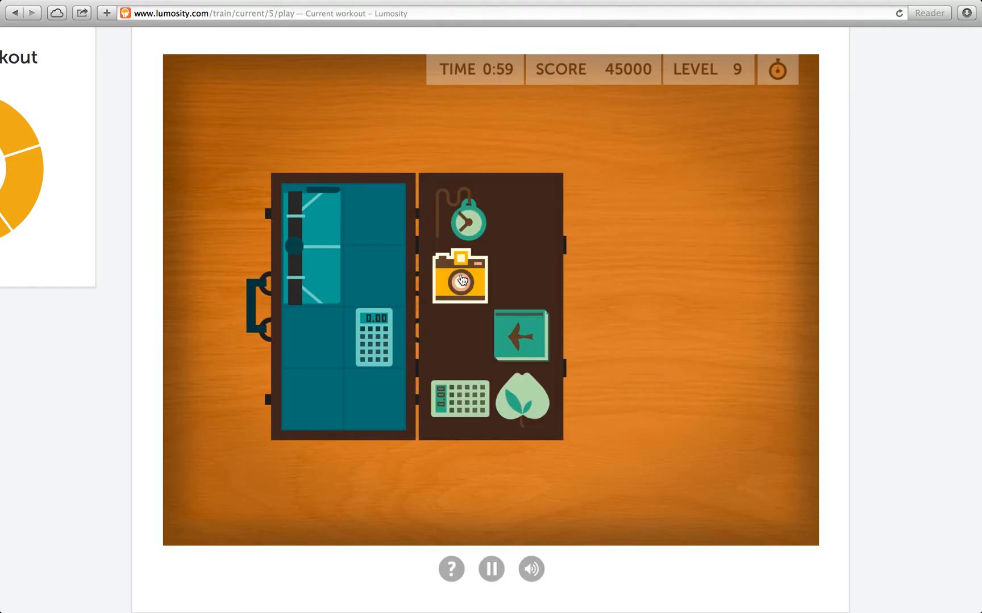
pyautogui.moveTo(548, 425)
pyautogui.mouseDown()
pyautogui.moveTo(553, 303)
pyautogui.moveTo(491, 368)
pyautogui.moveTo(438, 374)
pyautogui.mouseUp()
pyautogui.click(438, 374)
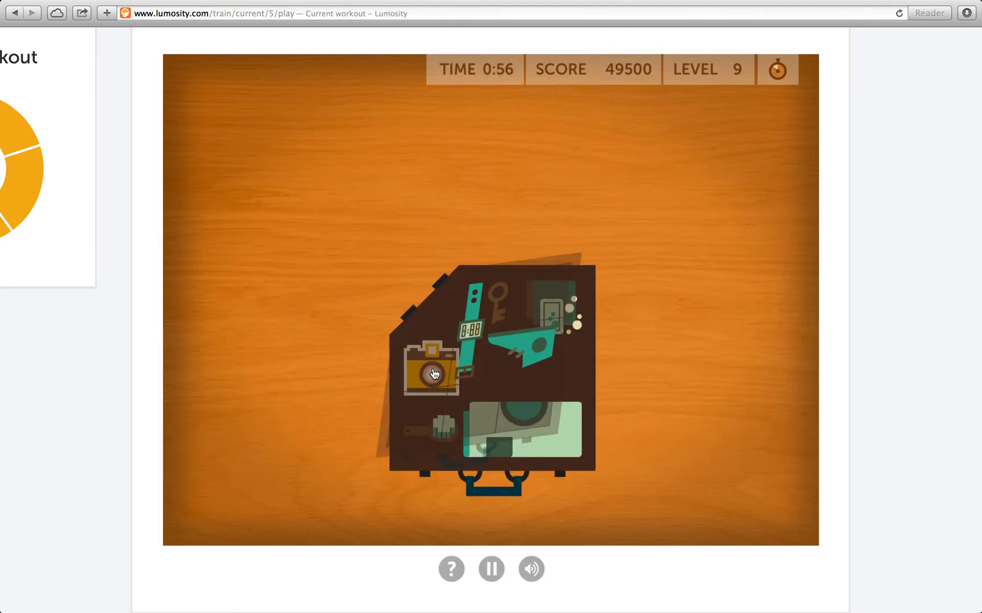
# Step: Place the camera in the matching yellow cell of each suitcase, reaching 90,000 points and level 10
pyautogui.click(460, 353)
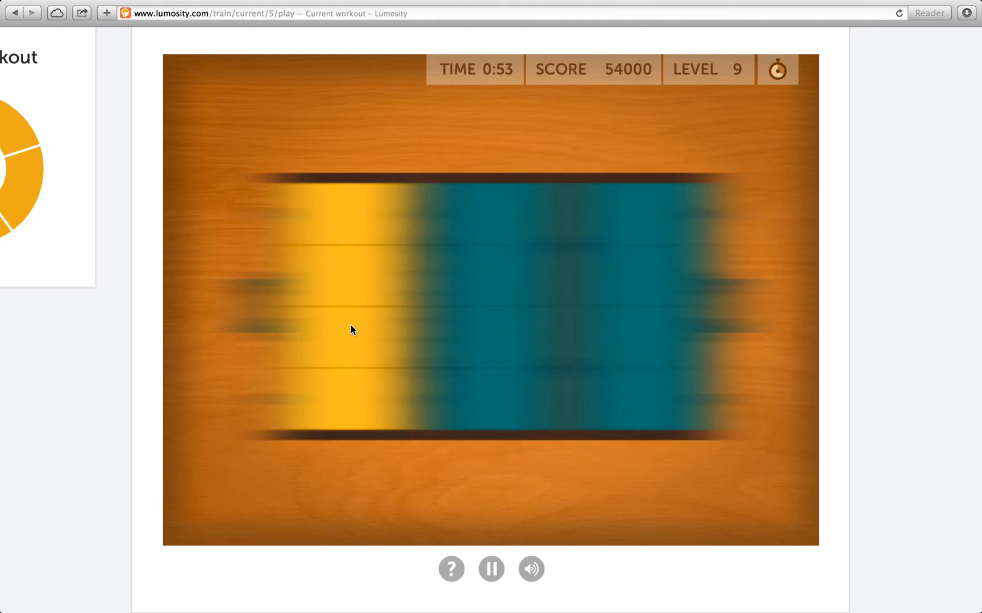
pyautogui.click(360, 209)
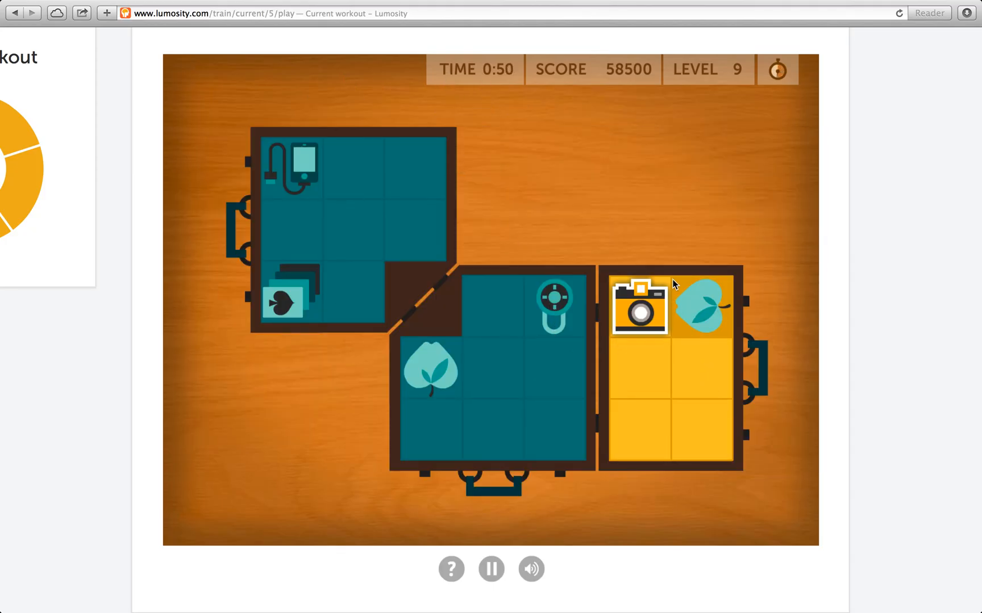
pyautogui.click(700, 369)
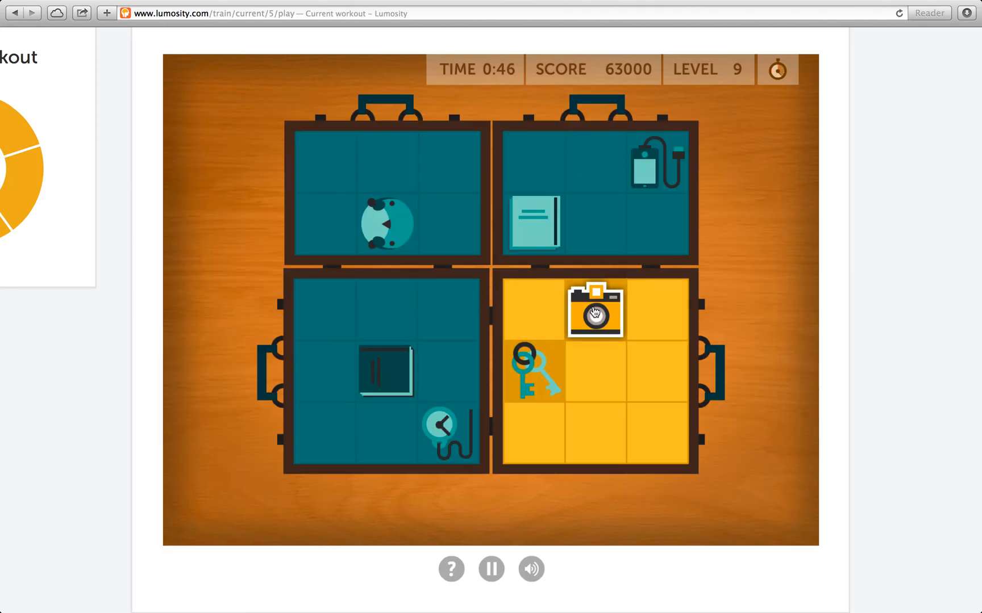
pyautogui.click(596, 429)
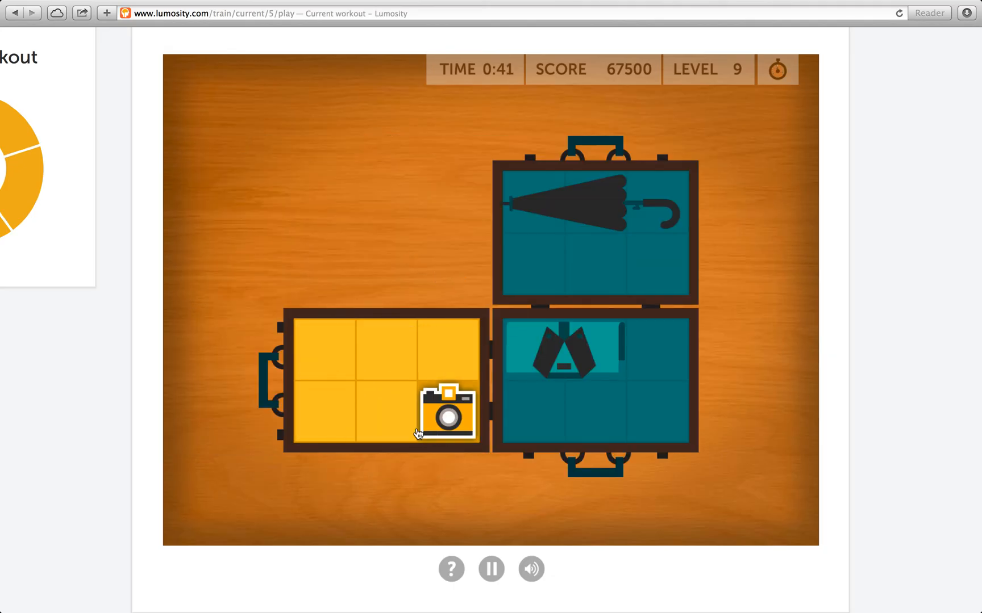
pyautogui.click(326, 350)
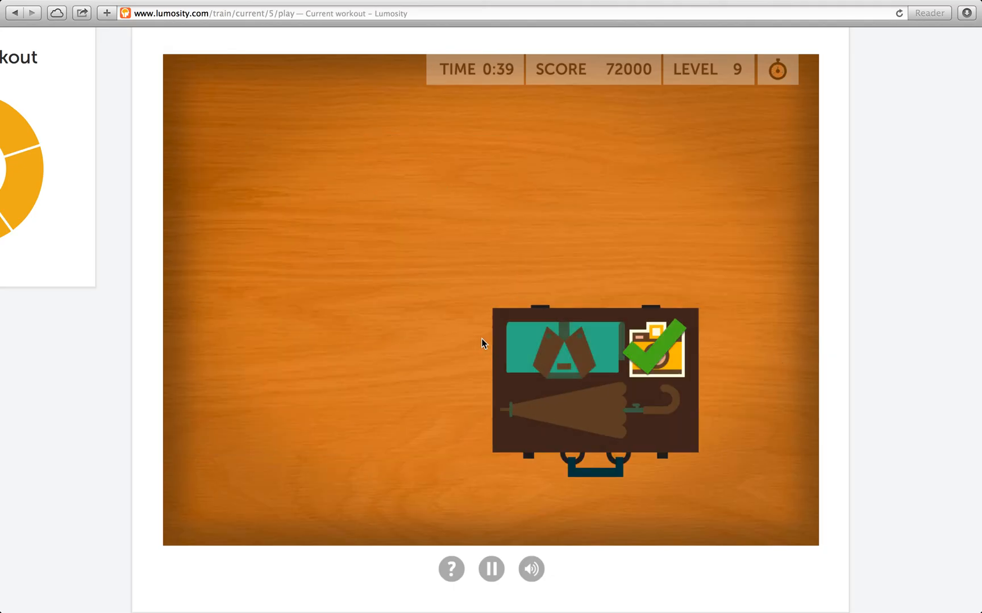
pyautogui.click(326, 414)
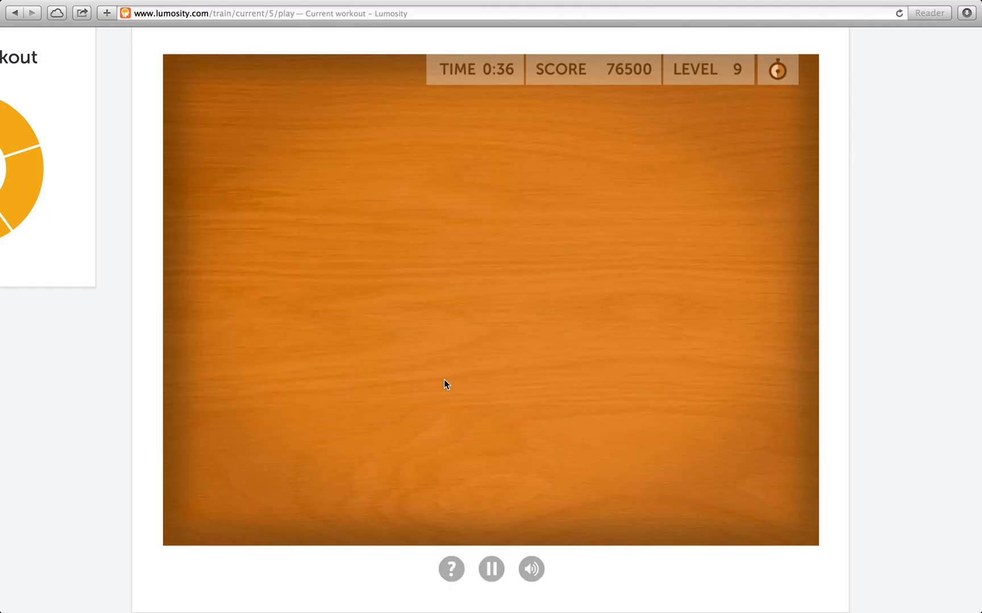
pyautogui.click(295, 170)
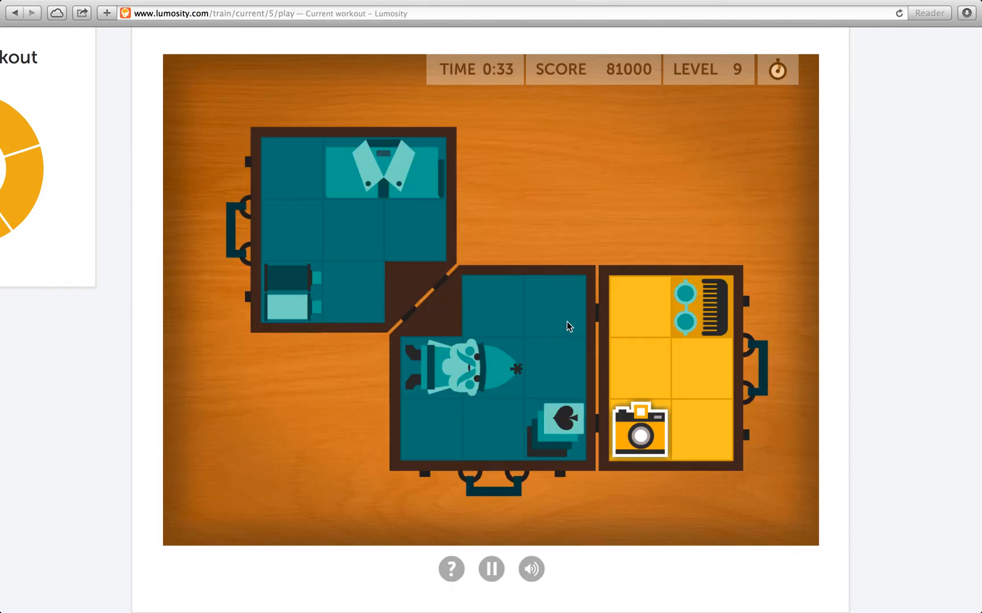
pyautogui.click(705, 432)
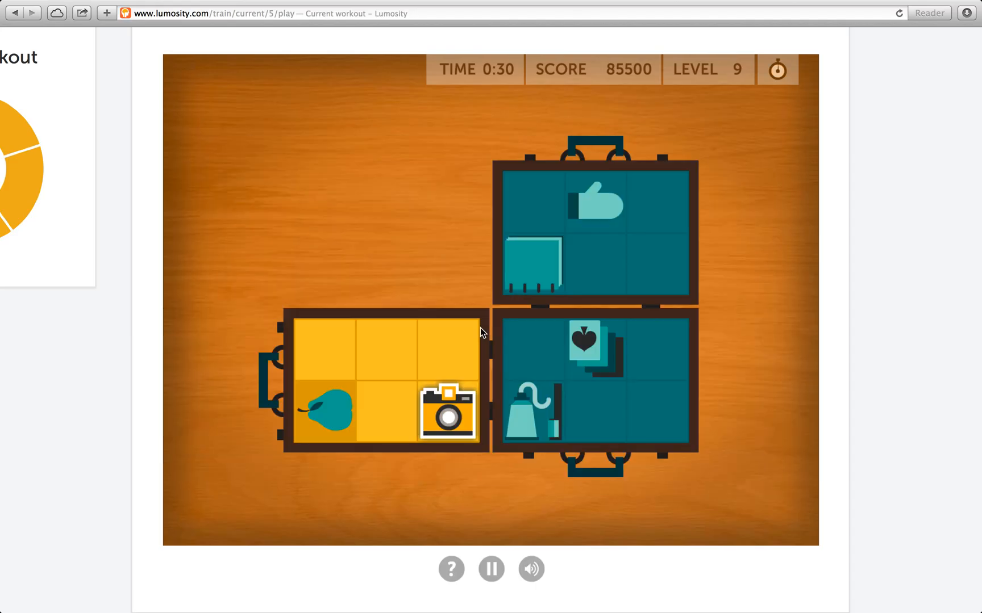
pyautogui.click(337, 337)
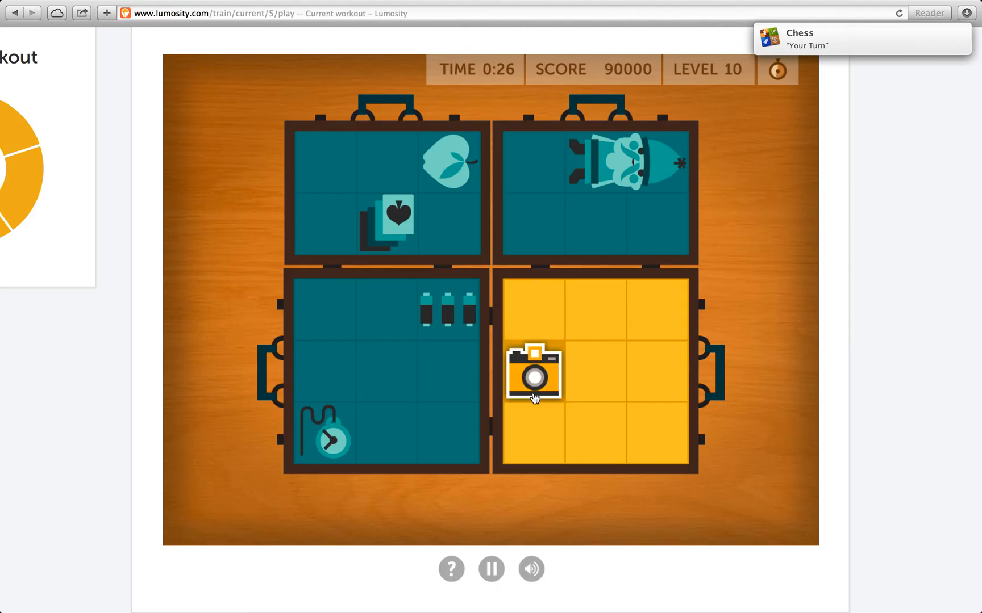
# Step: Place the camera in the matching cell for the next four suitcases
pyautogui.click(542, 395)
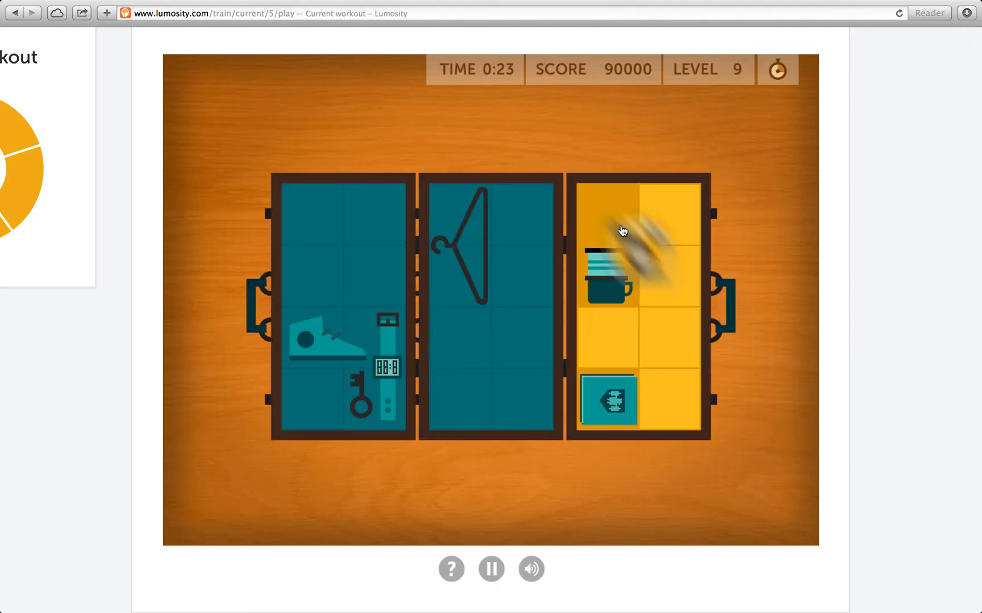
pyautogui.click(609, 217)
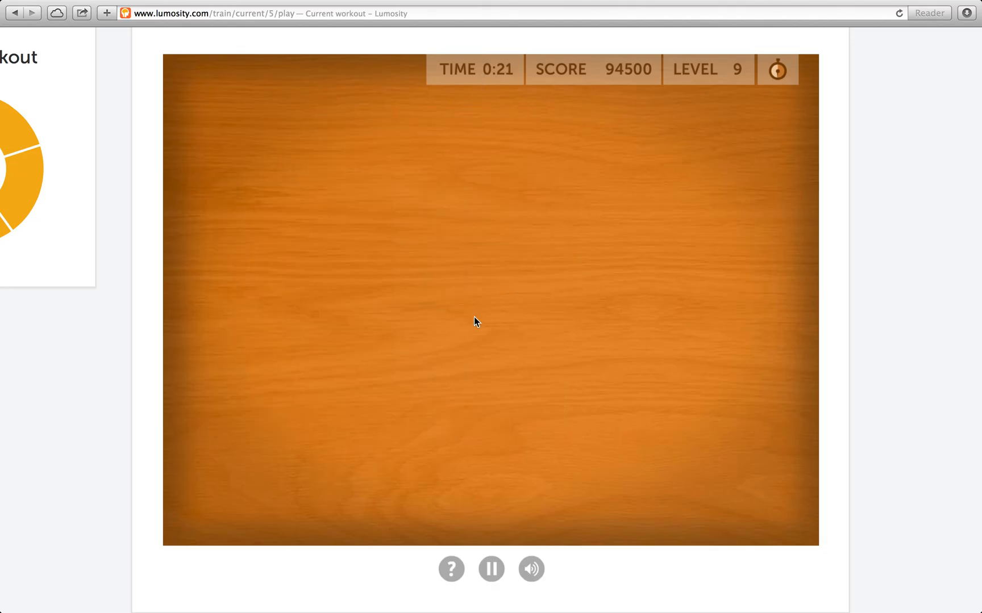
pyautogui.click(459, 353)
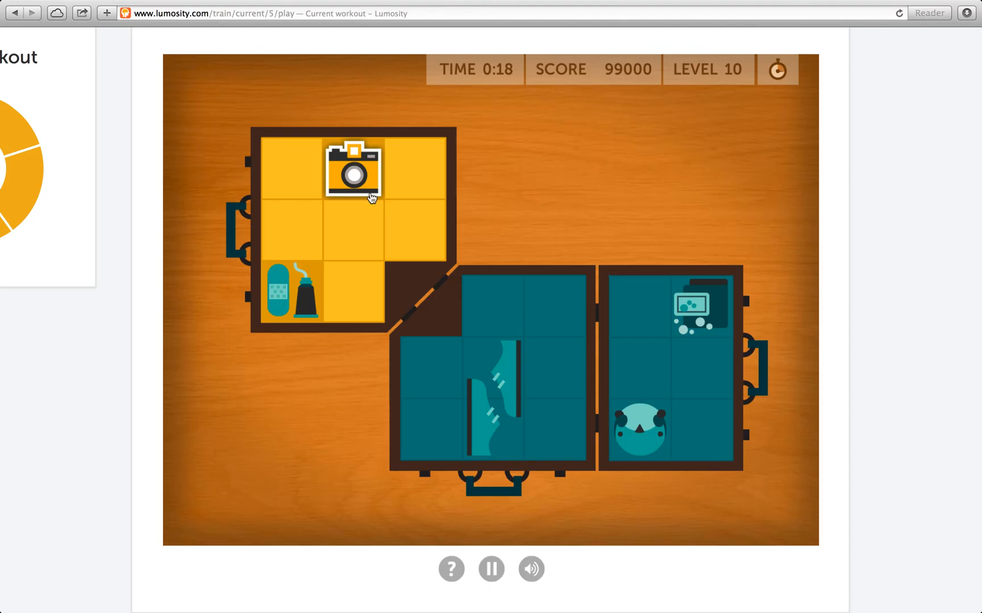
pyautogui.click(413, 190)
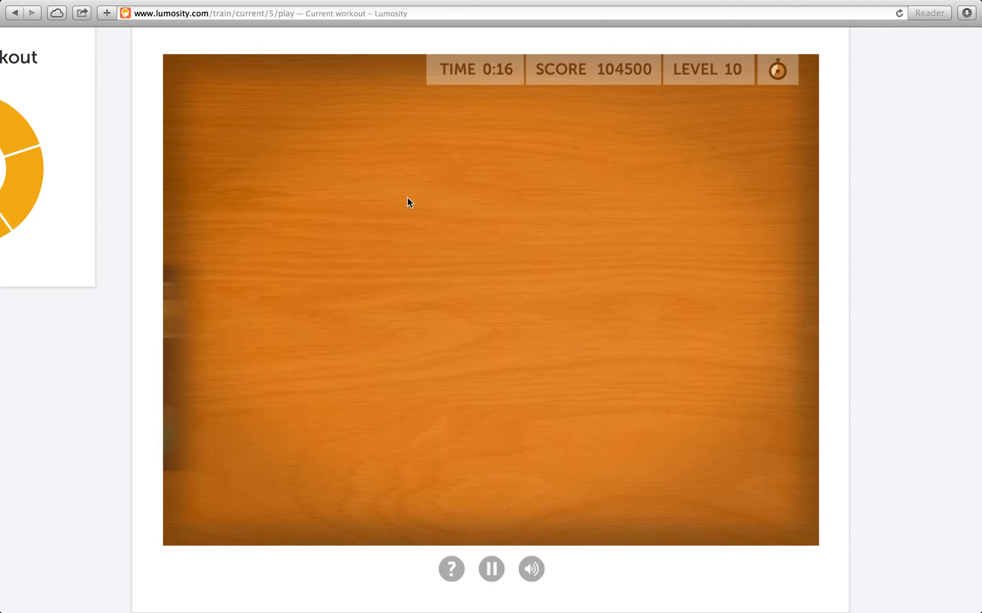
# Step: Drag the camera into matching cells until time runs out at 125,500 points, 27 of 29 correct
pyautogui.moveTo(408, 202)
pyautogui.mouseDown()
pyautogui.moveTo(413, 245)
pyautogui.moveTo(291, 173)
pyautogui.moveTo(344, 225)
pyautogui.moveTo(353, 292)
pyautogui.mouseUp()
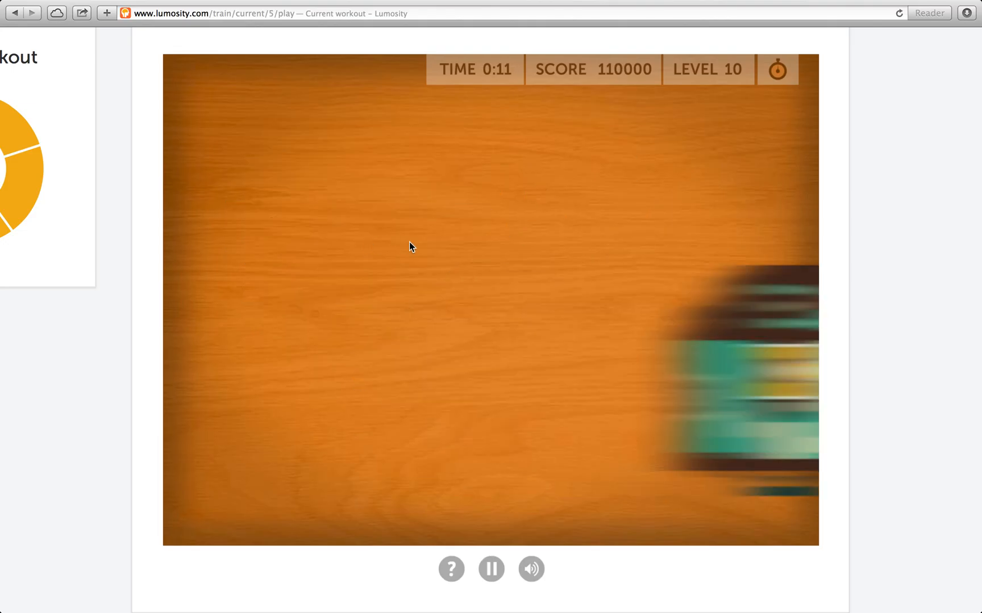
pyautogui.moveTo(667, 414); pyautogui.dragTo(606, 353)
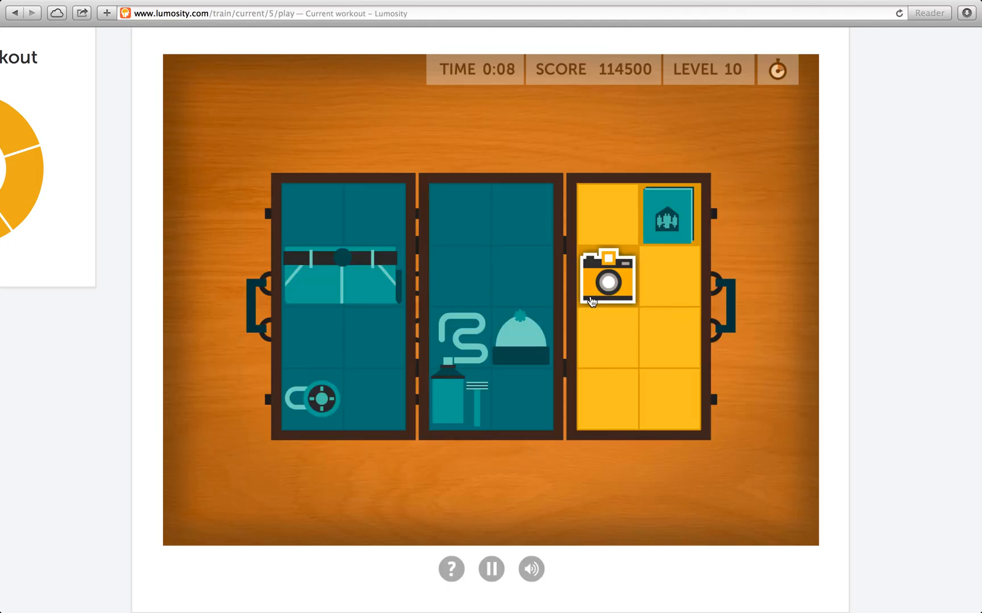
pyautogui.moveTo(606, 276); pyautogui.dragTo(606, 223)
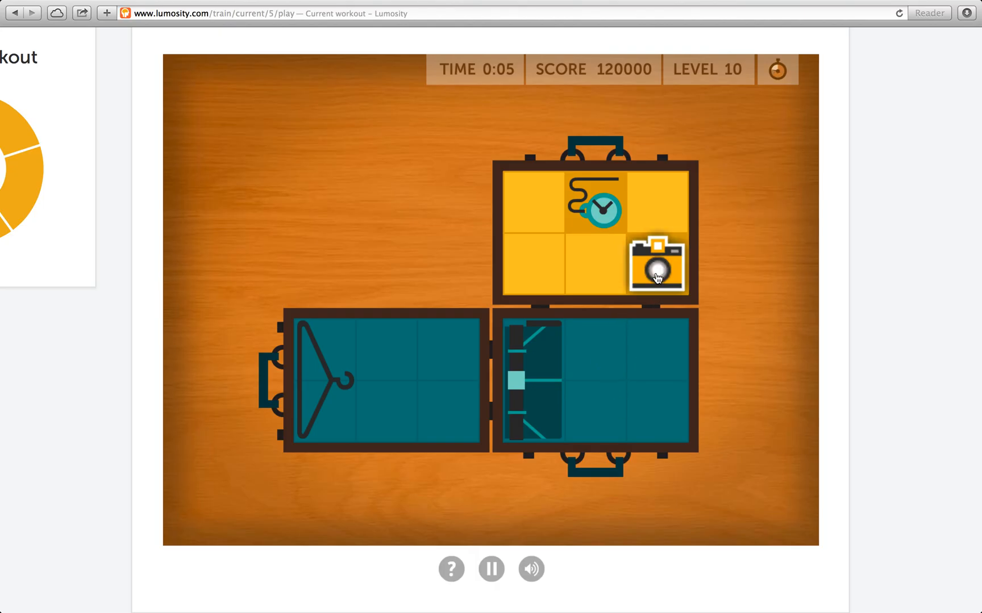
pyautogui.moveTo(656, 265); pyautogui.dragTo(595, 265)
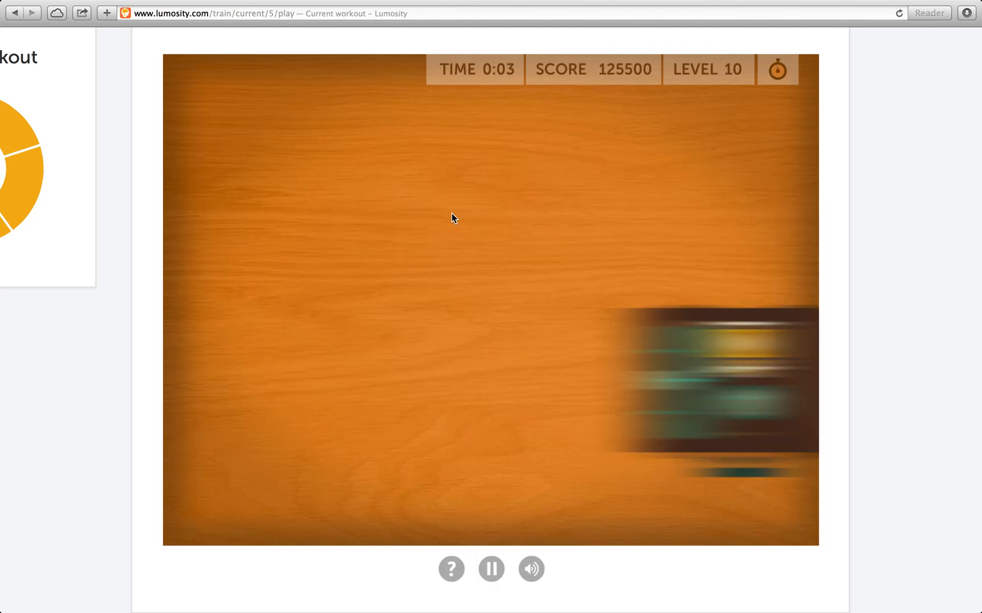
pyautogui.moveTo(534, 304); pyautogui.dragTo(657, 307)
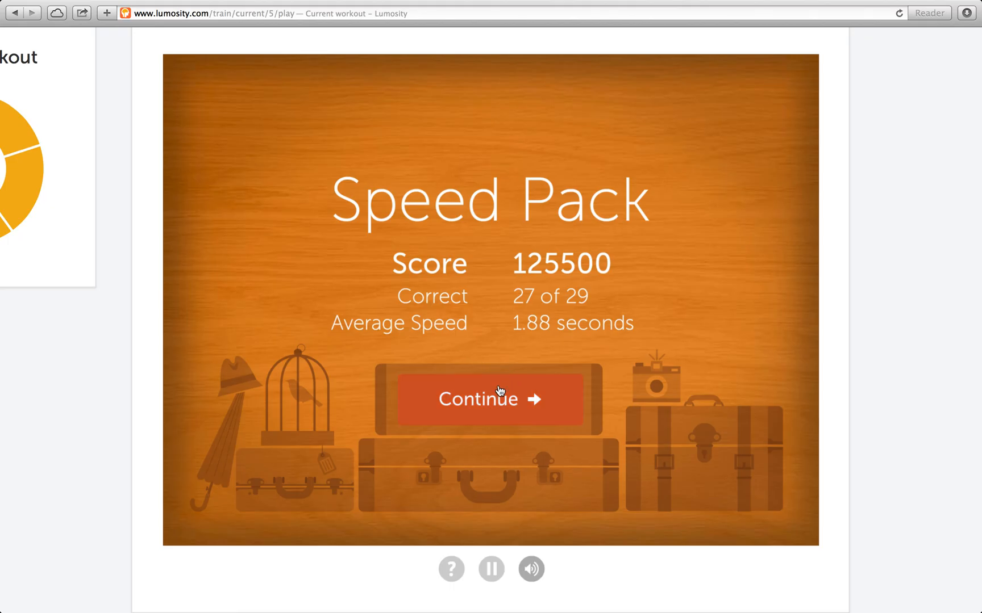
# Step: Continue past the Speed Pack results and Top 5 Score page to the workout summary with 13 points
pyautogui.click(501, 395)
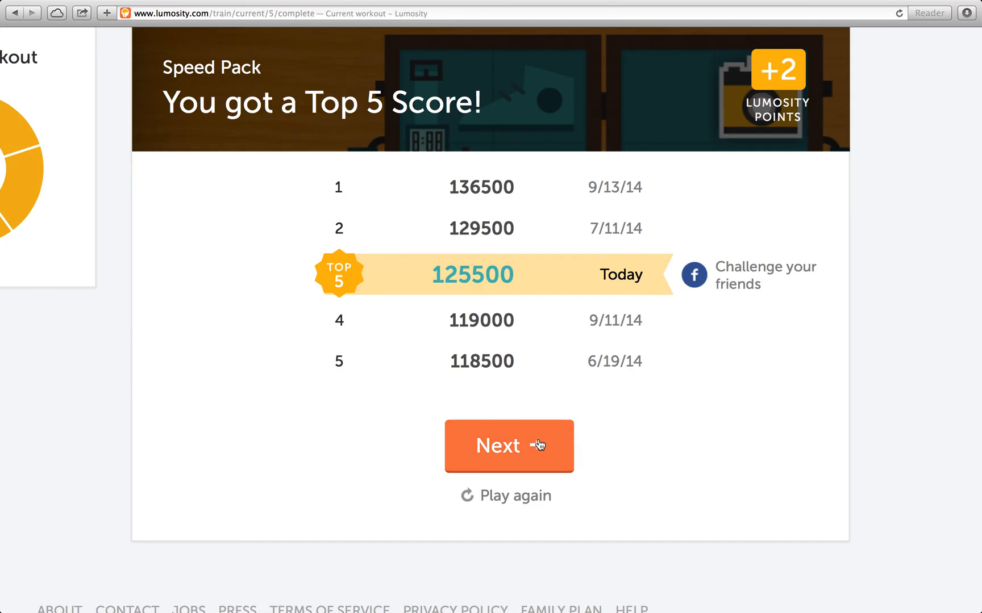
pyautogui.click(515, 459)
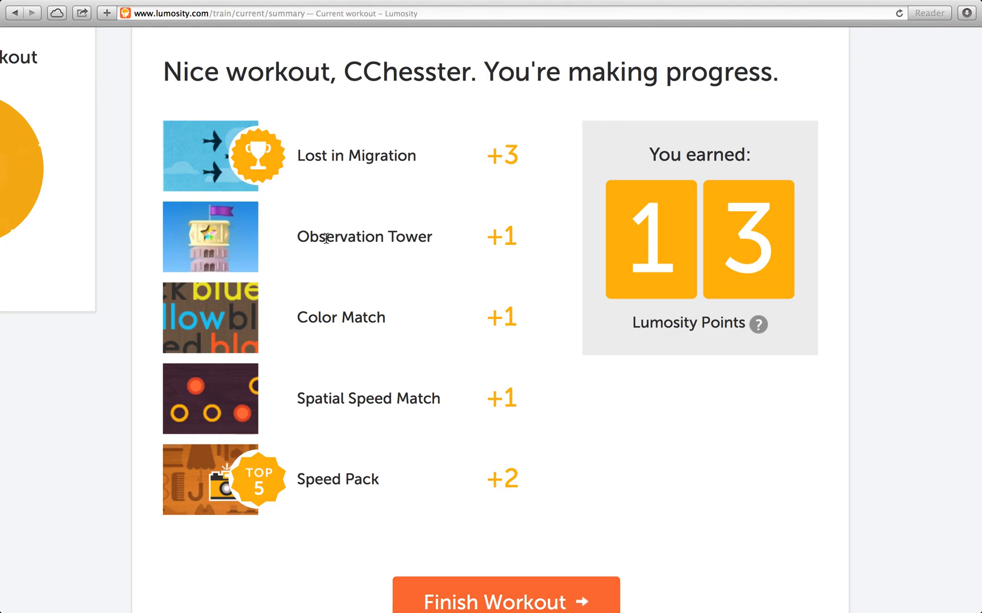